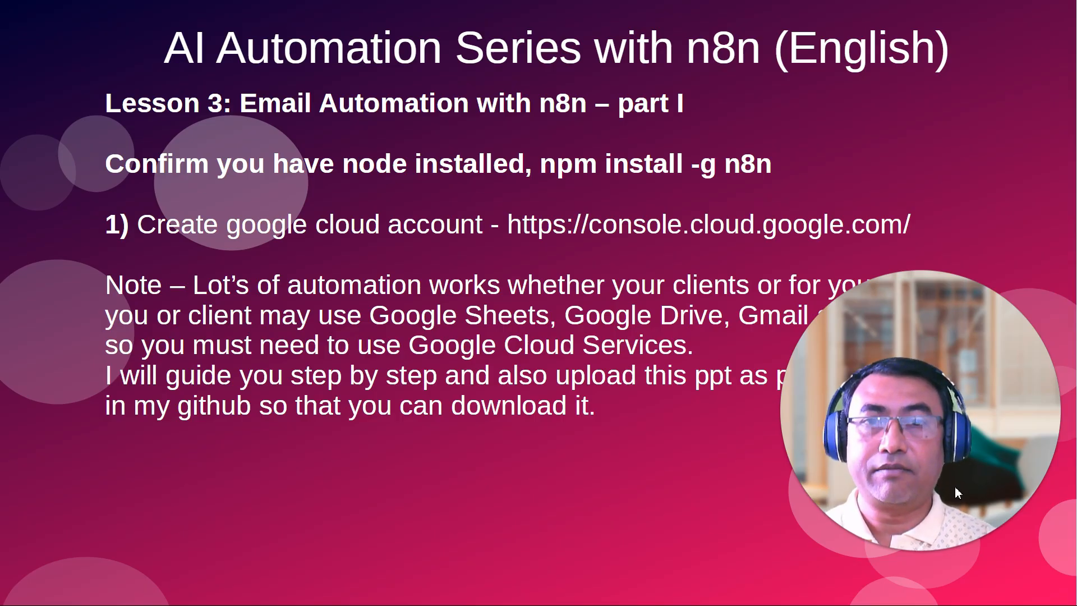
click(956, 487)
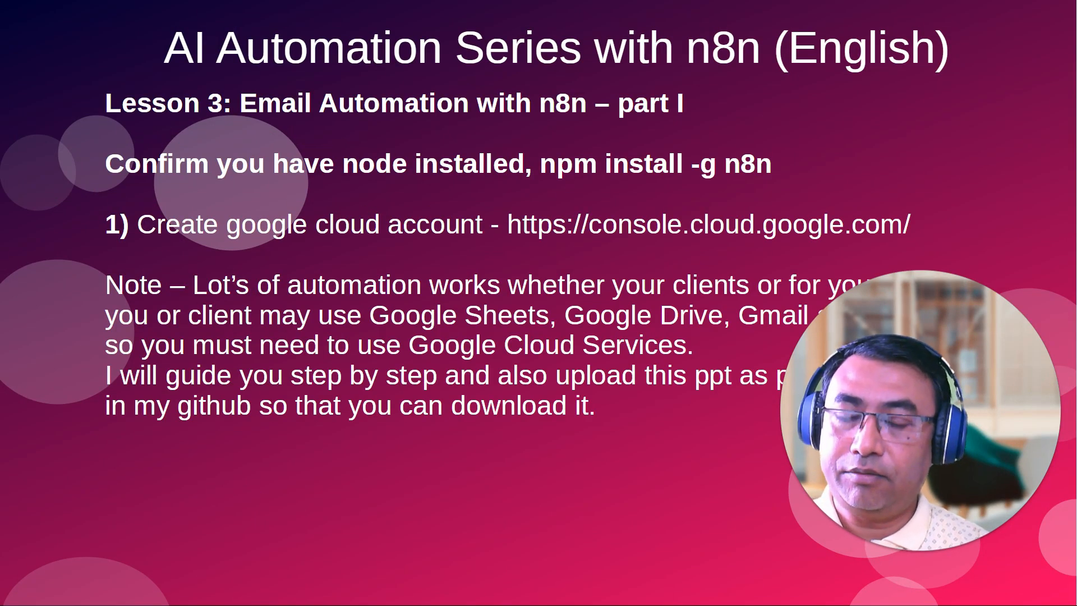
key(alt+Tab)
key(alt+Tab)
key(alt+Tab)
key(alt+Tab)
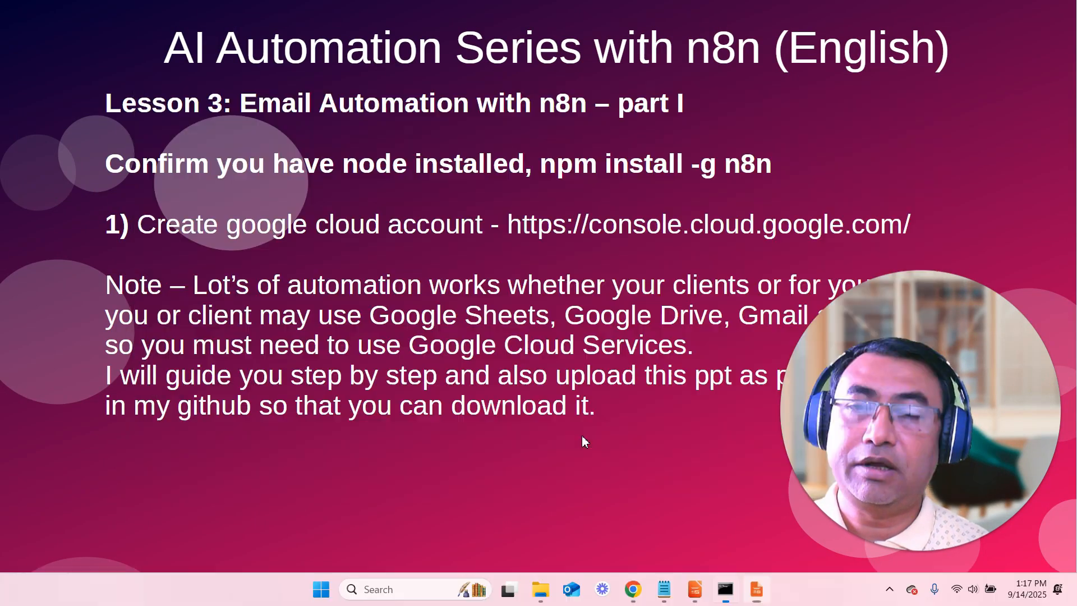
Open a new Command Prompt window and minimise the existing terminal that is running n8n.
click(321, 591)
text(cmd)
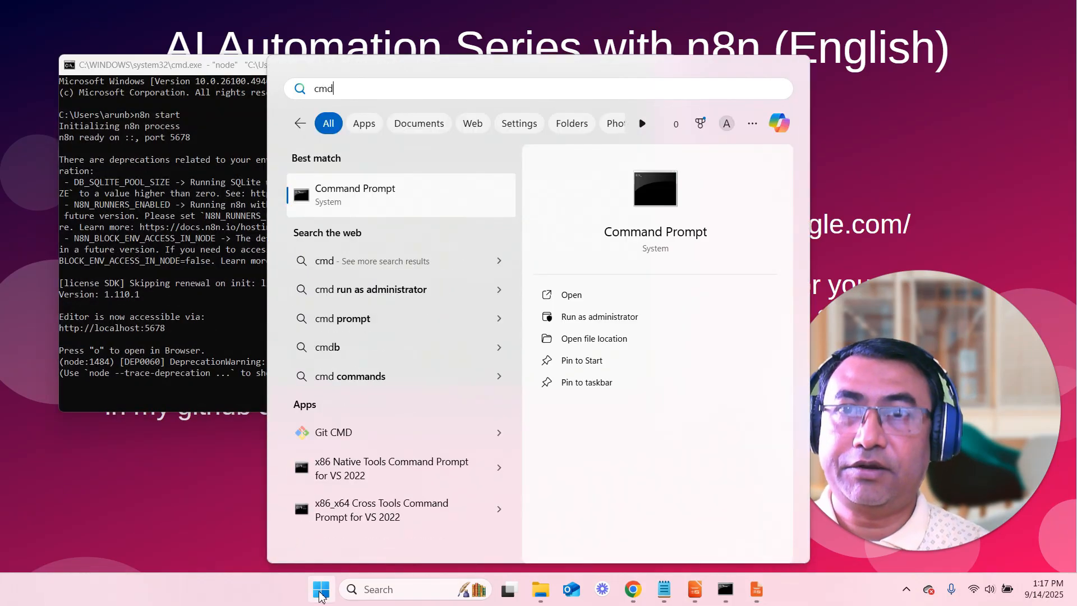
click(334, 193)
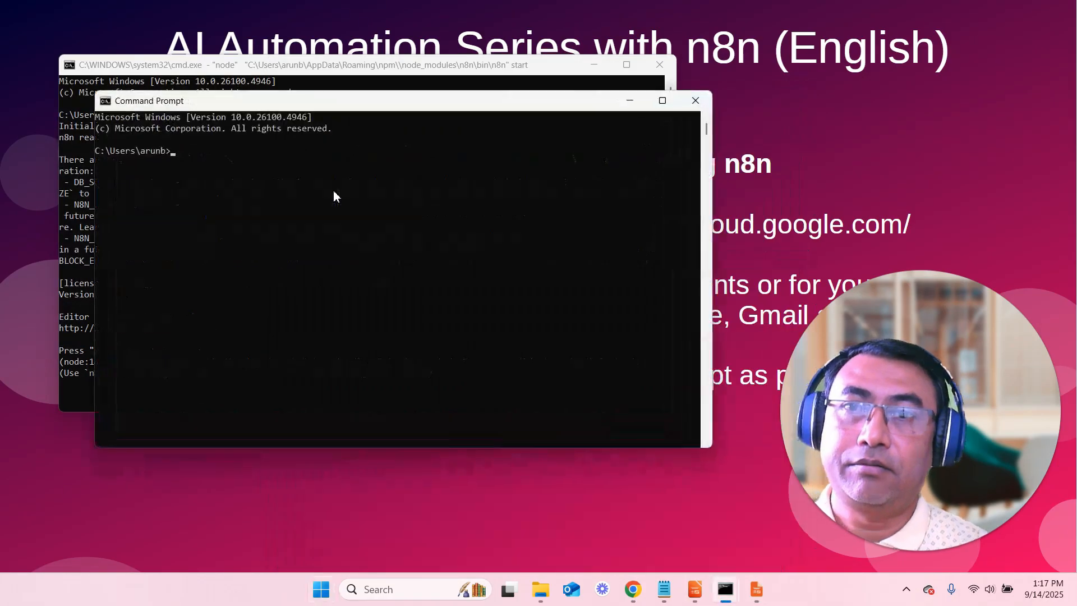
click(594, 66)
click(507, 208)
Search Google for "nodejs download" in a new browser tab and open the Node.js download page.
click(934, 14)
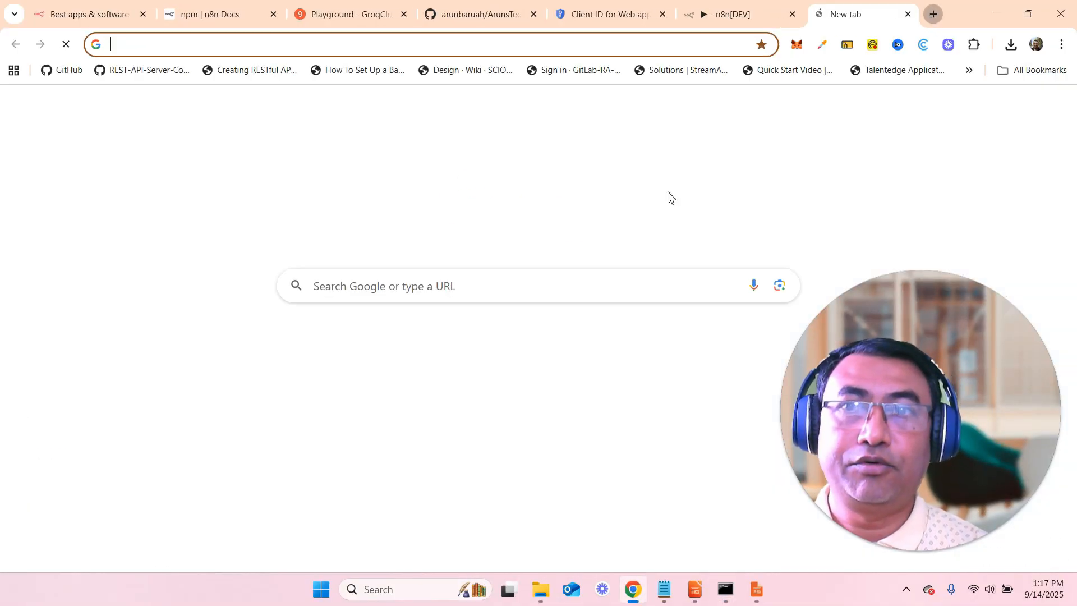
click(429, 294)
text(node)
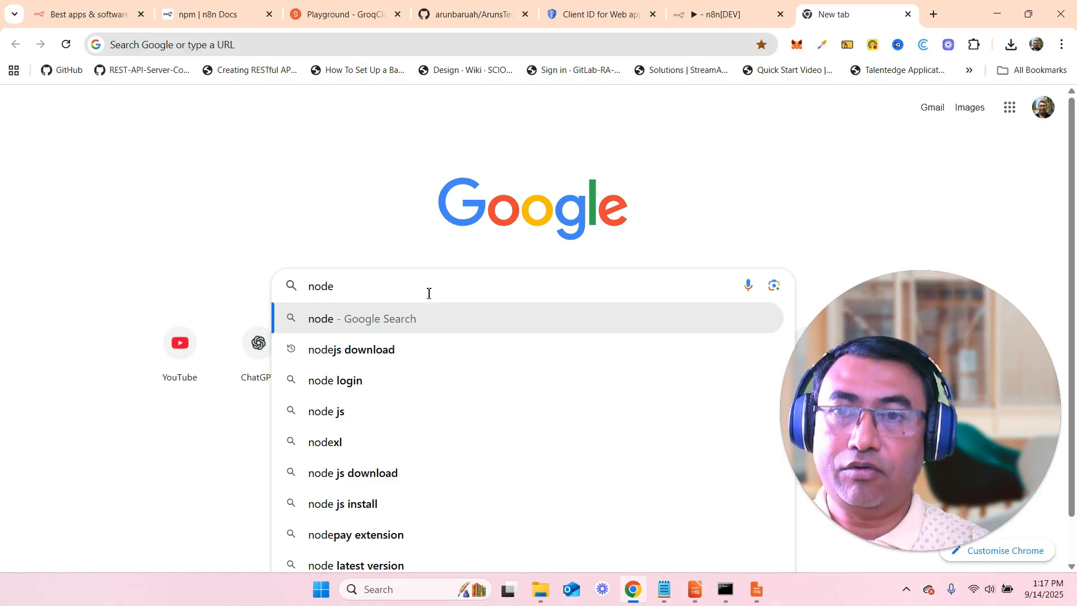
key(Down)
key(Return)
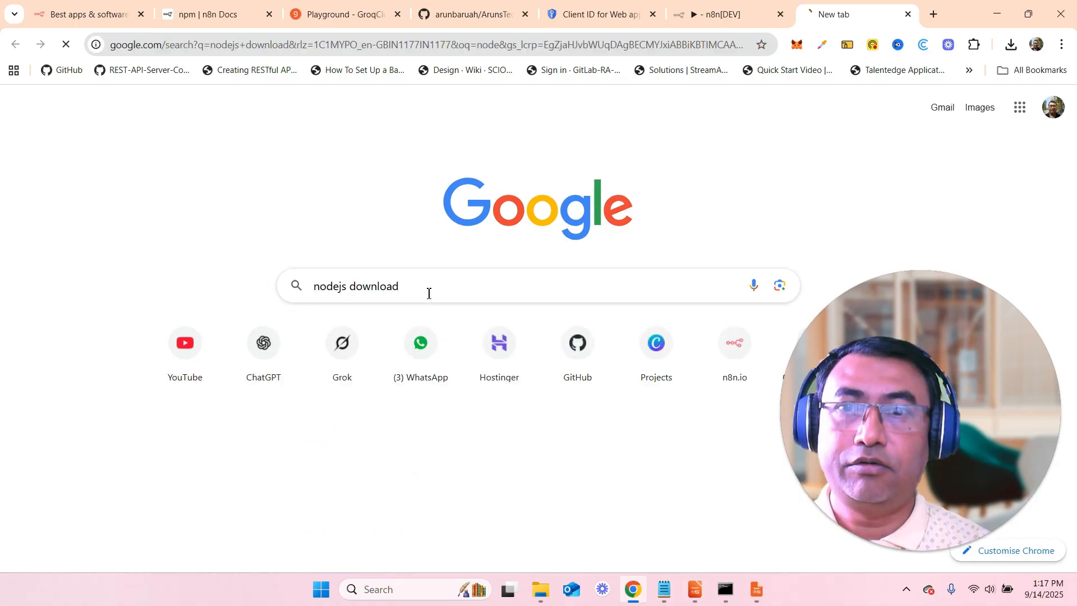
click(250, 217)
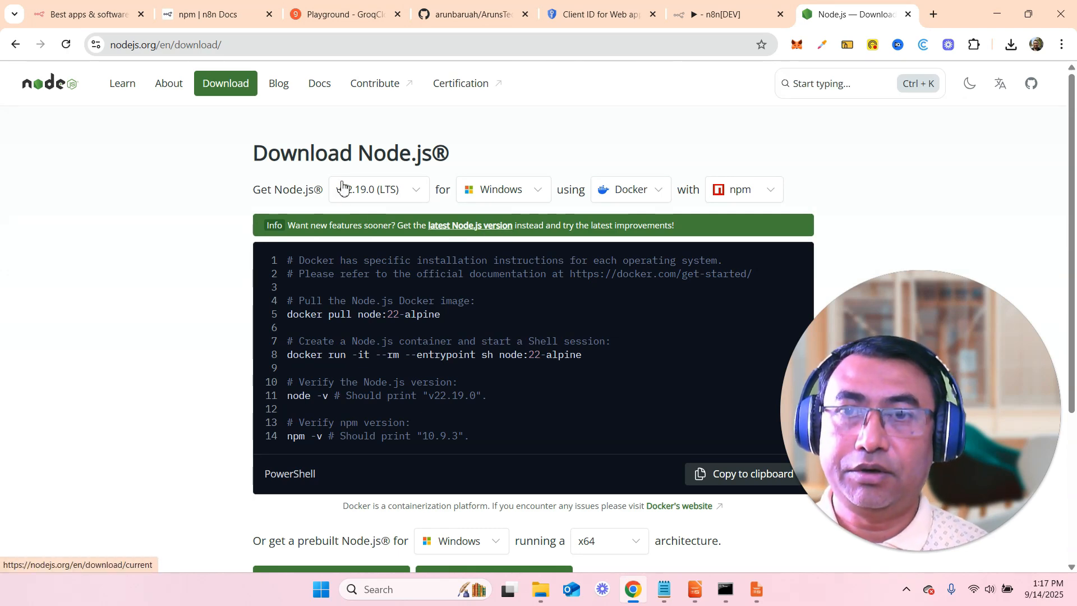
Choose Node.js version v24.8.0 (Current) on the download page and find its prebuilt Windows installer.
click(416, 198)
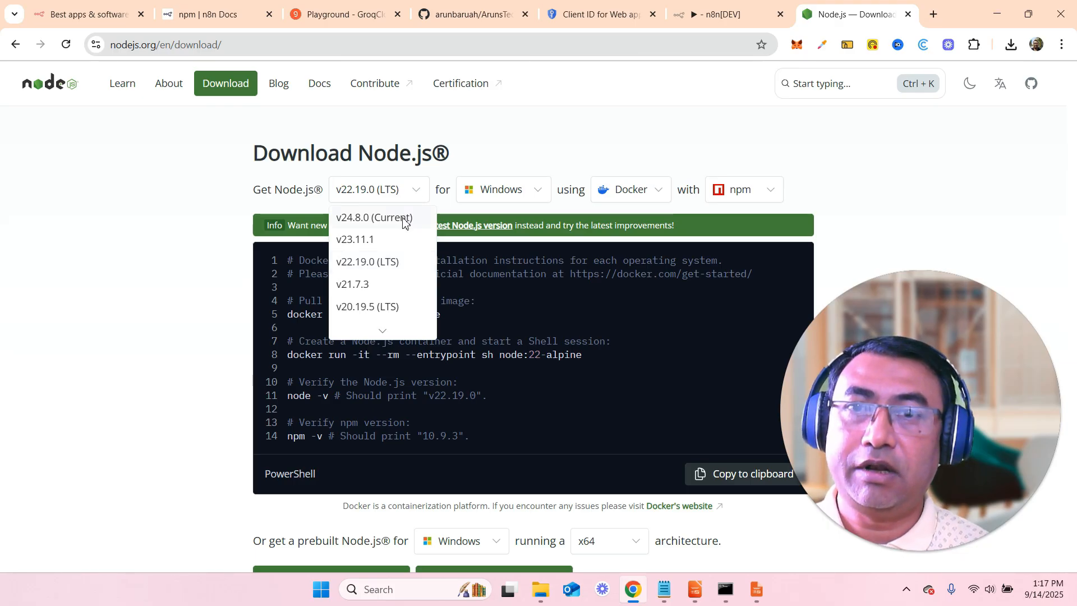
click(403, 217)
scroll(426, 379, down, 3)
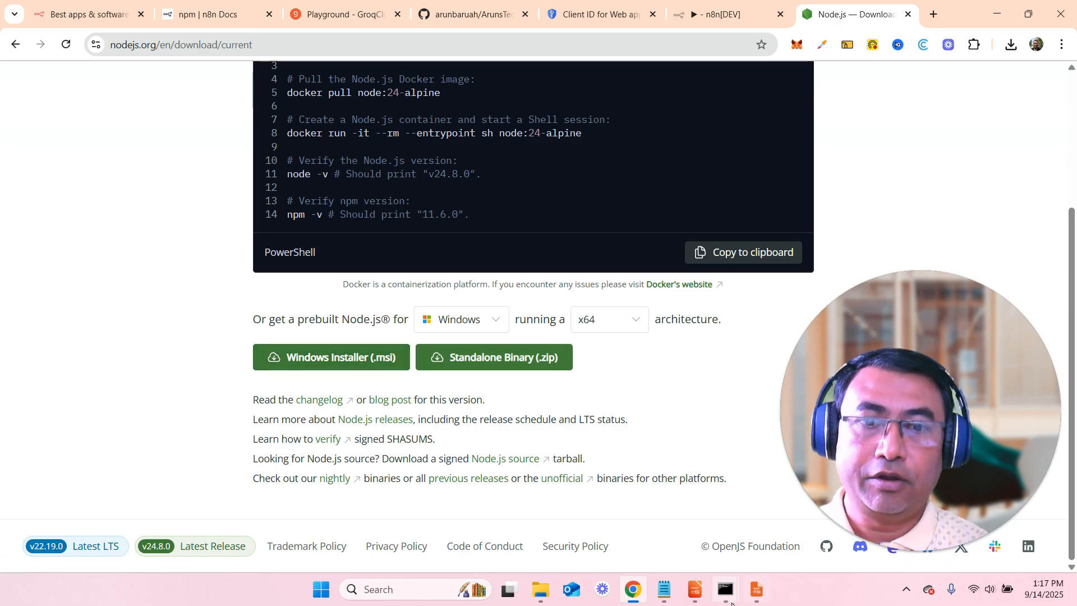
Check the installed Node.js and npm versions in the Command Prompt with node --version and npm --version.
mouse_move(726, 602)
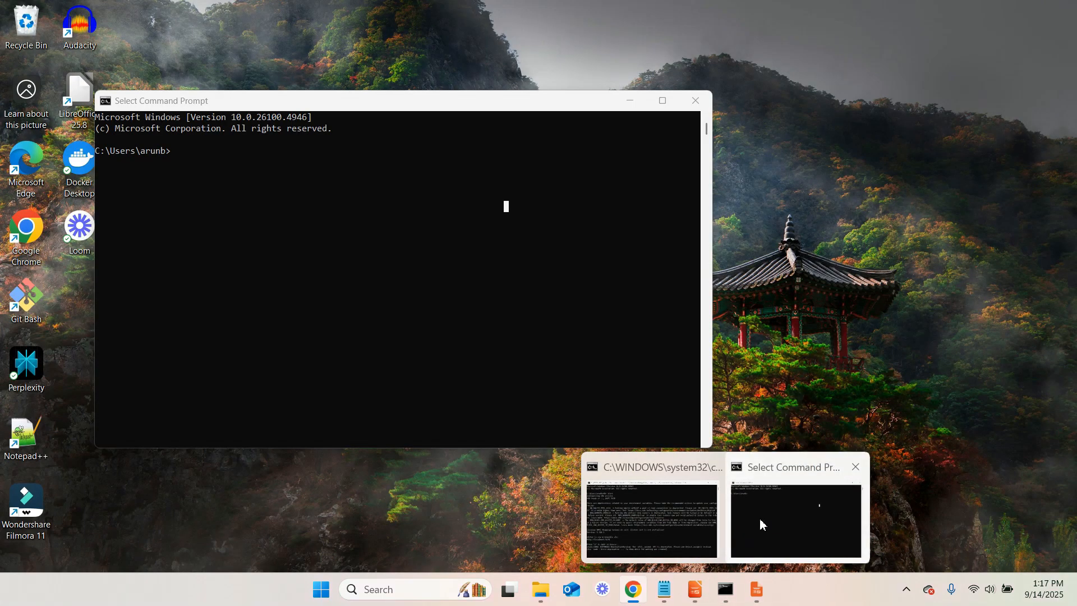
click(760, 519)
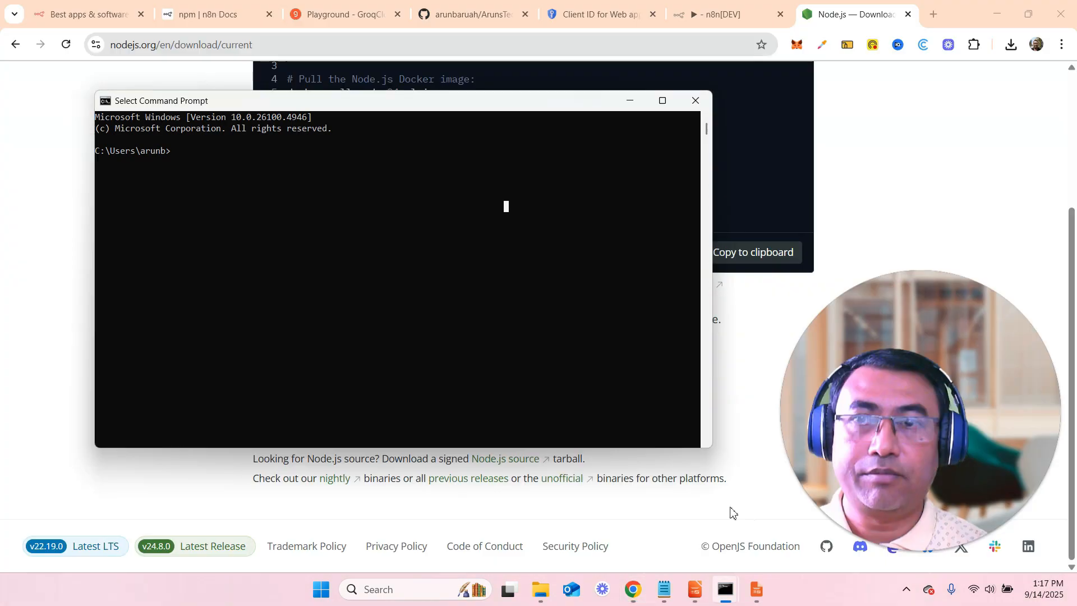
text(n)
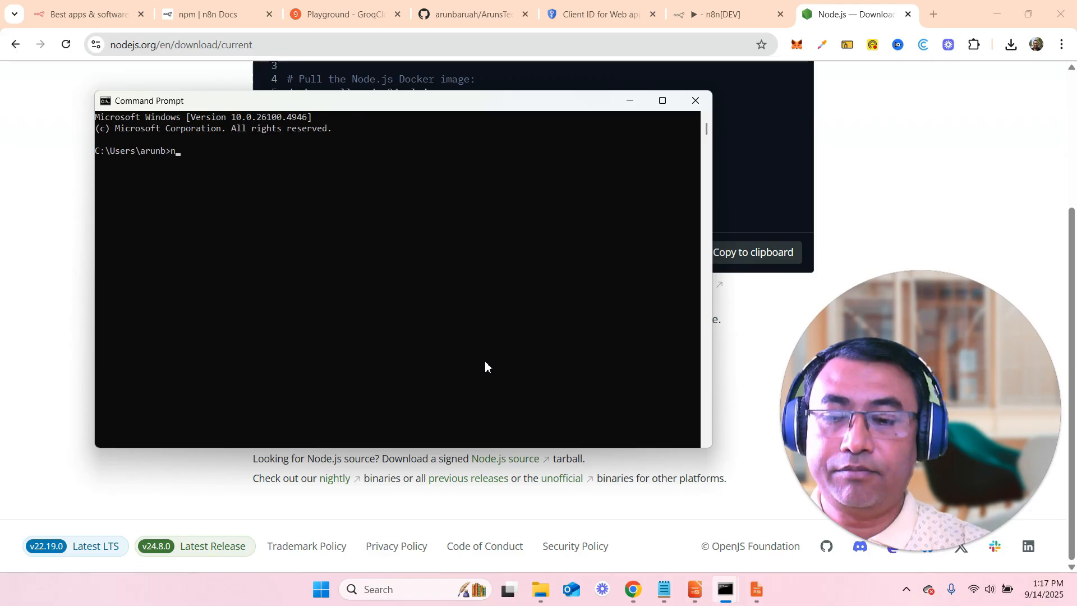
text(ode --version)
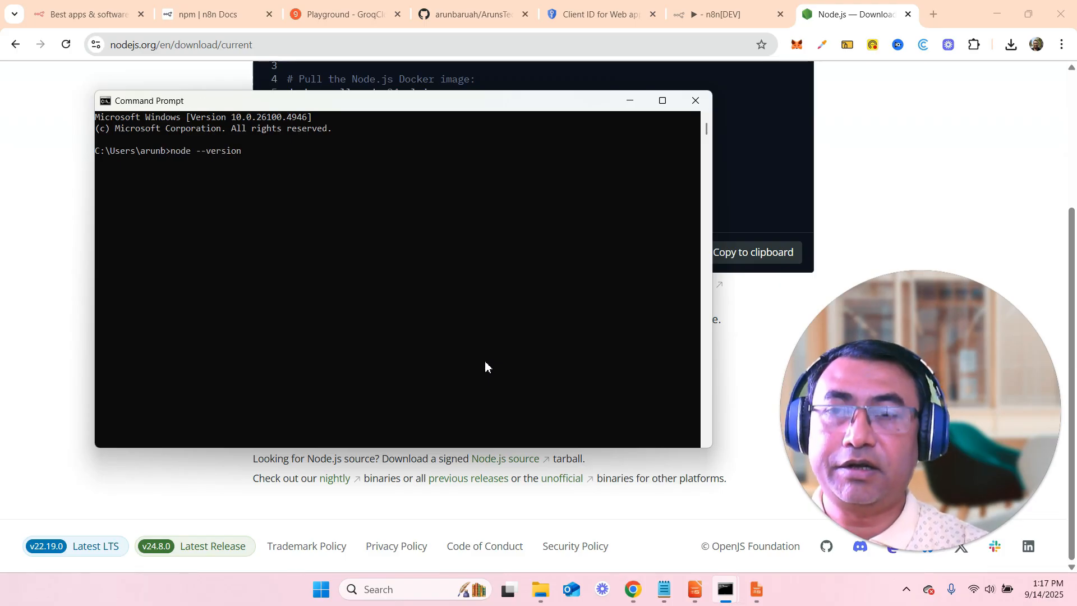
key(Return)
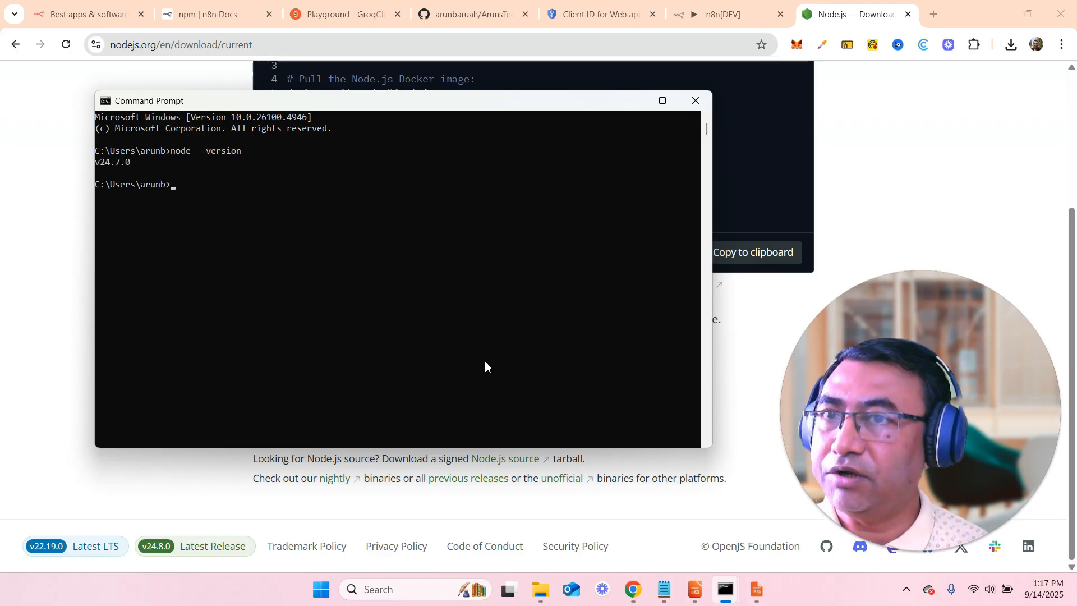
text(npm --)
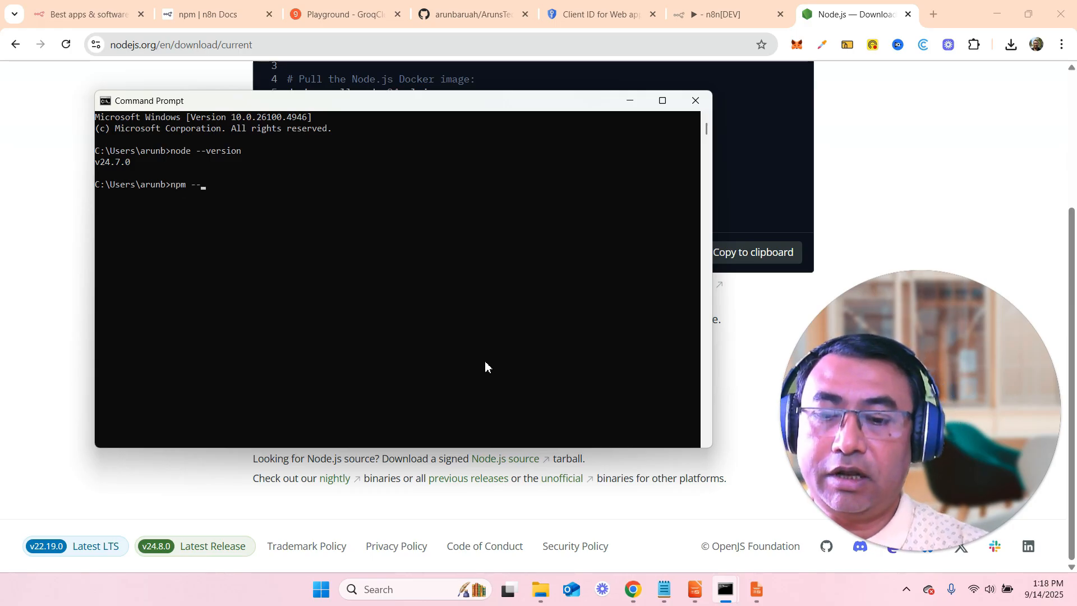
text(version)
key(Return)
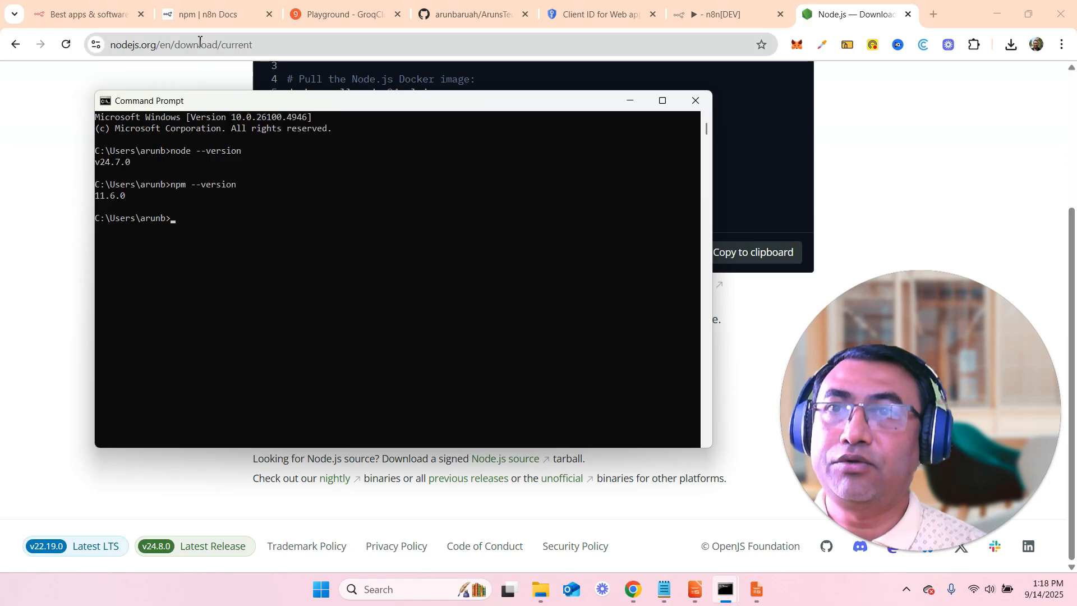
Find the global npm installation section in the n8n Docs and highlight the command npm install n8n -g.
click(206, 16)
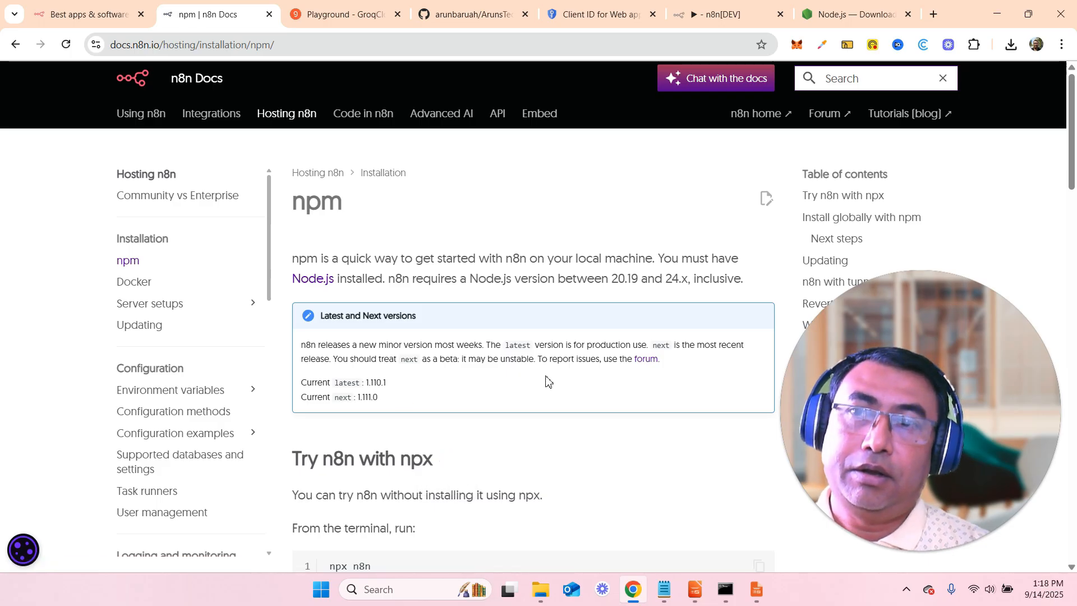
scroll(549, 381, down, 8)
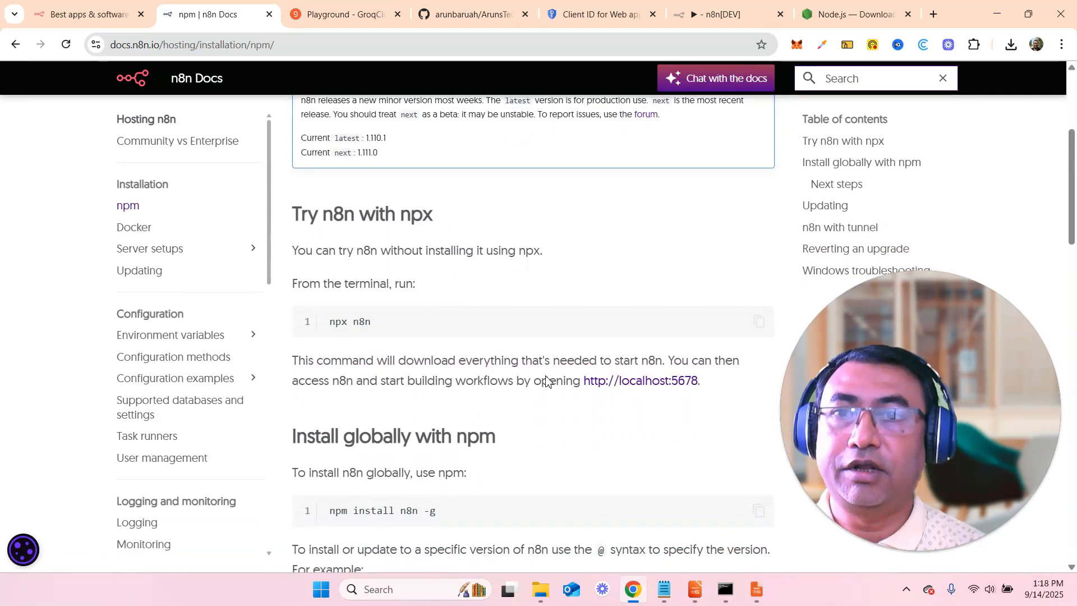
scroll(548, 377, down, 1)
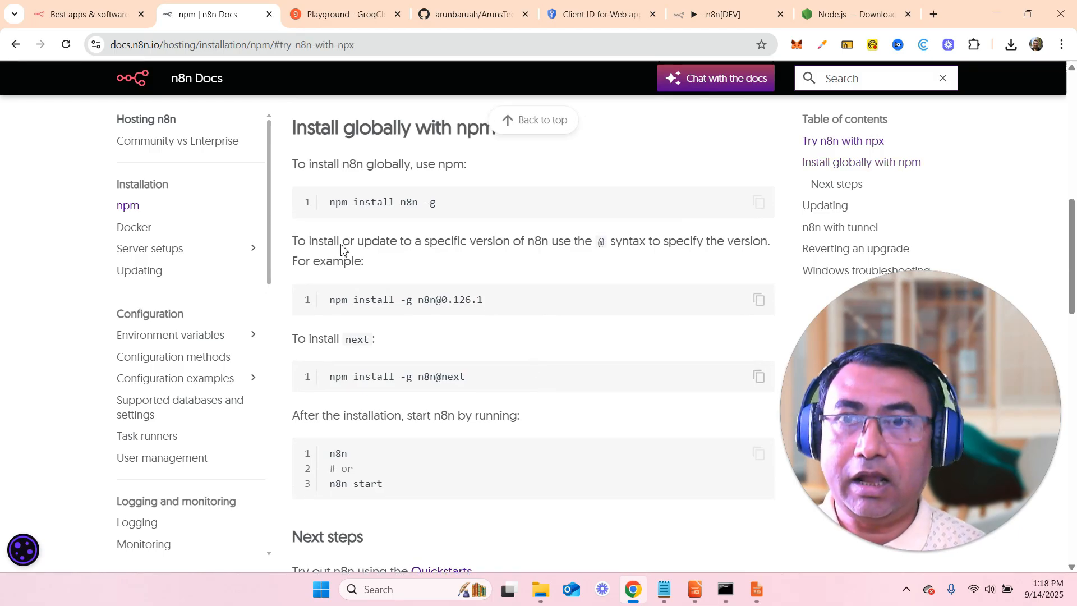
drag(328, 208, 457, 209)
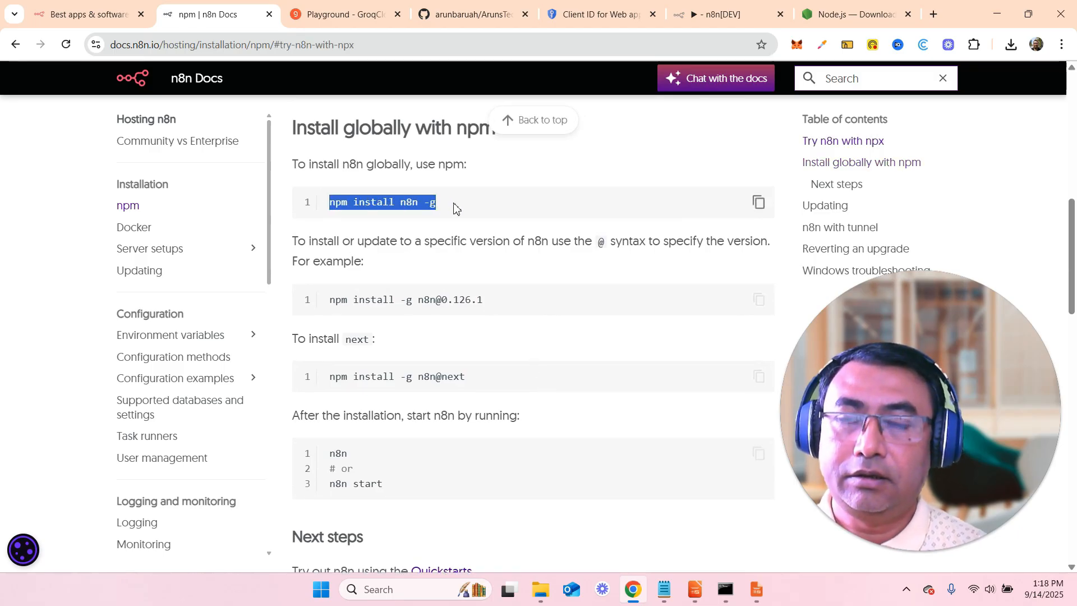
In the Command Prompt, write npm install -g n8n, replace it with start n8n, and close the window without running either.
key(alt+Tab)
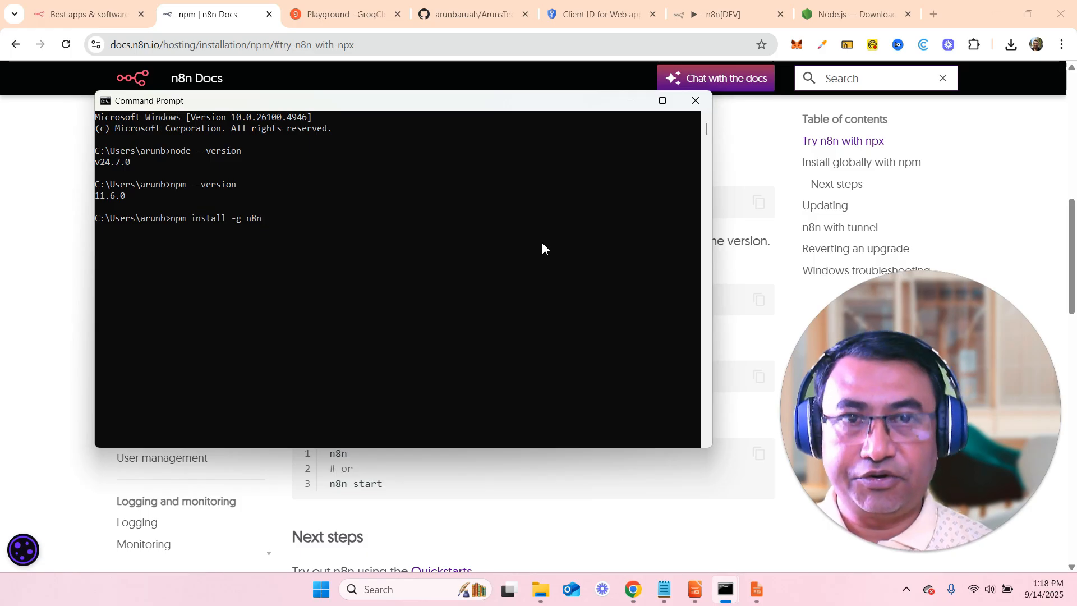
key(BackSpace)
key(BackSpace)
key(BackSpace)
key(BackSpace)
key(BackSpace)
key(BackSpace)
key(BackSpace)
key(BackSpace)
key(BackSpace)
key(BackSpace)
key(BackSpace)
key(BackSpace)
key(BackSpace)
key(BackSpace)
key(BackSpace)
key(BackSpace)
key(BackSpace)
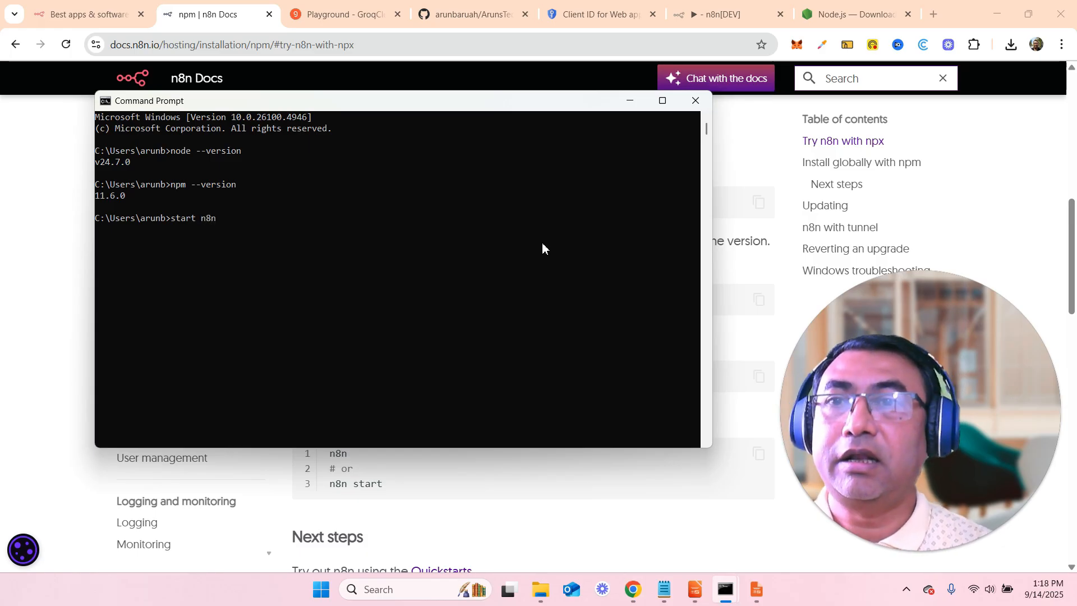
click(696, 100)
click(571, 21)
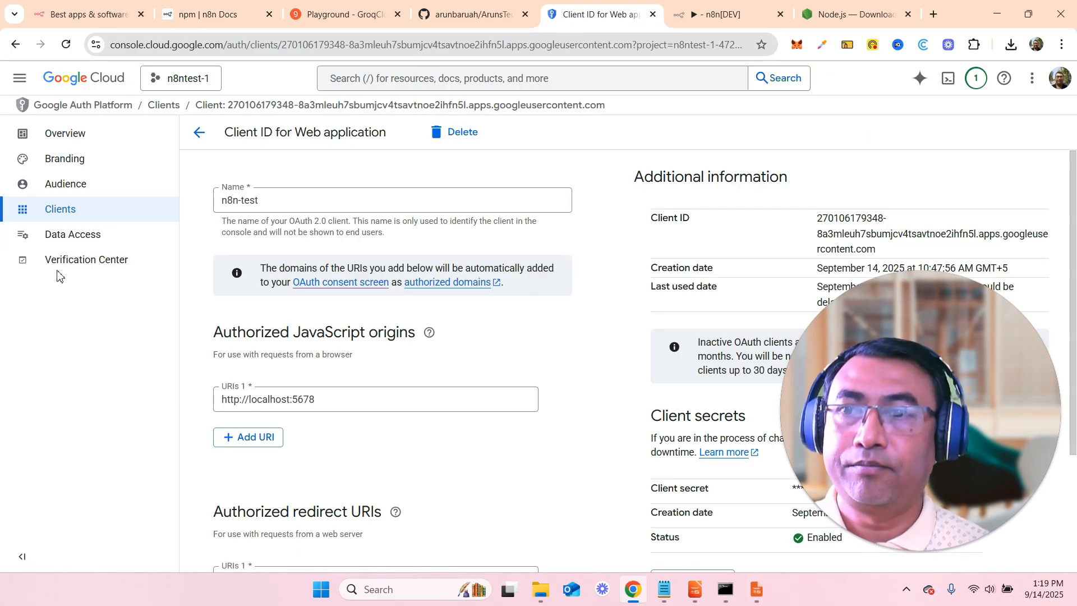
key(alt+Tab)
key(Tab)
key(Tab)
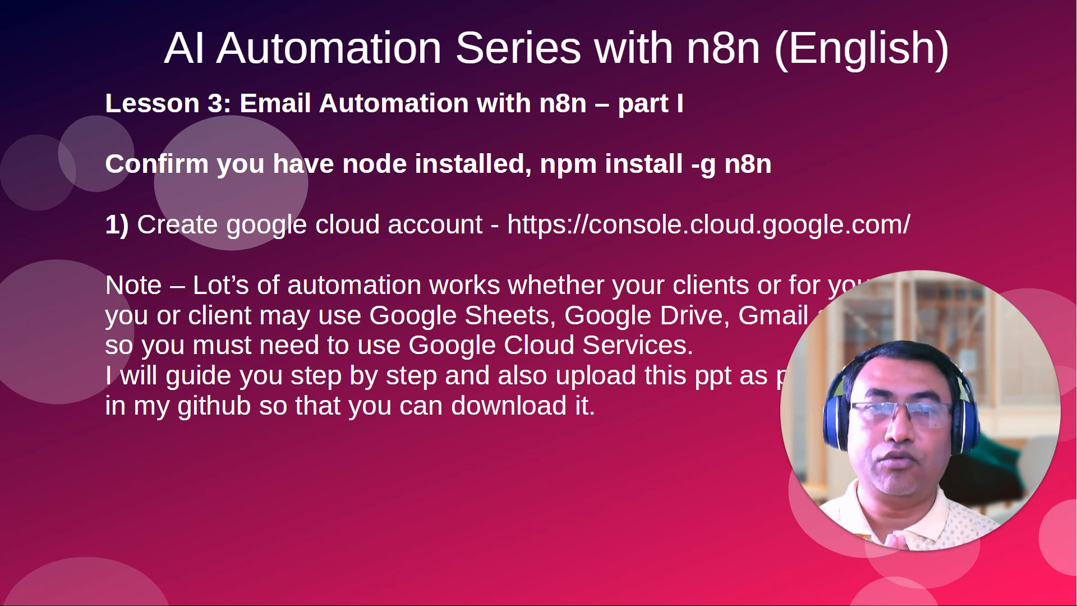
key(alt+Tab)
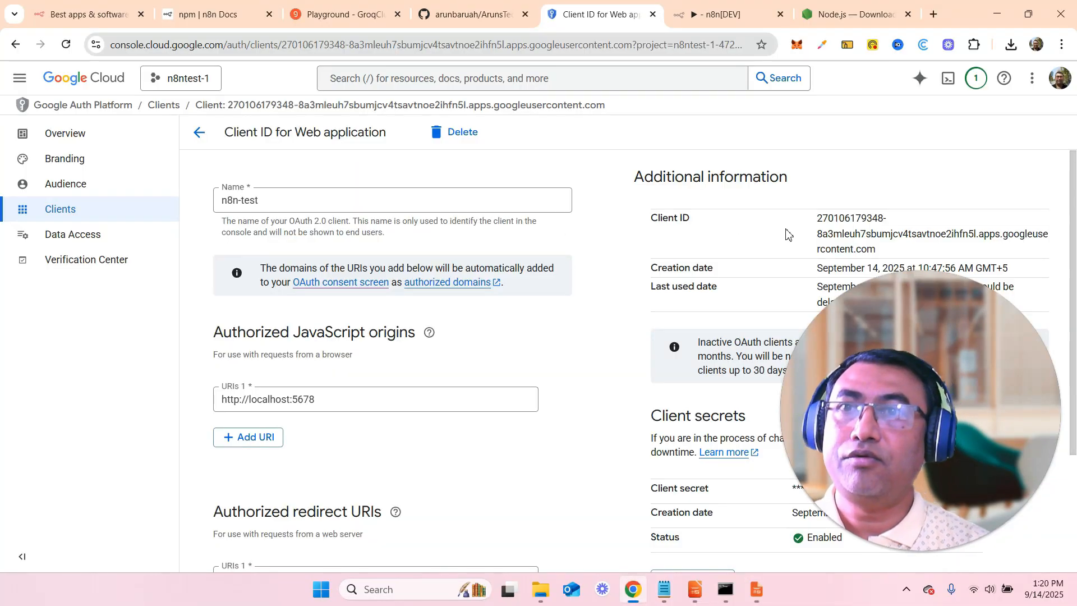
Open console.cloud.google.com in a new browser tab and bring up the form for a new project.
click(883, 18)
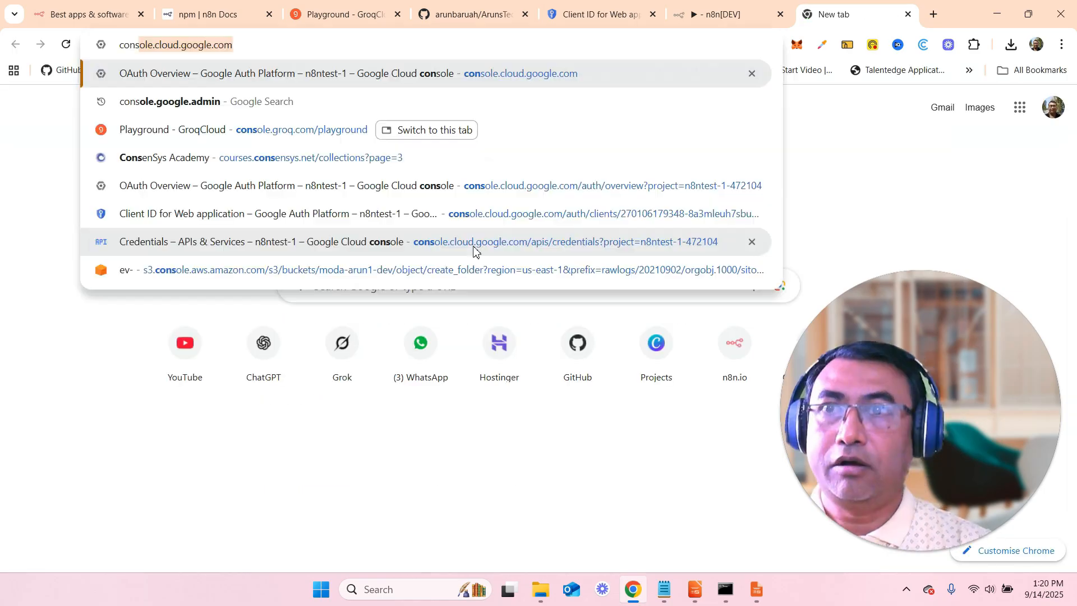
key(Return)
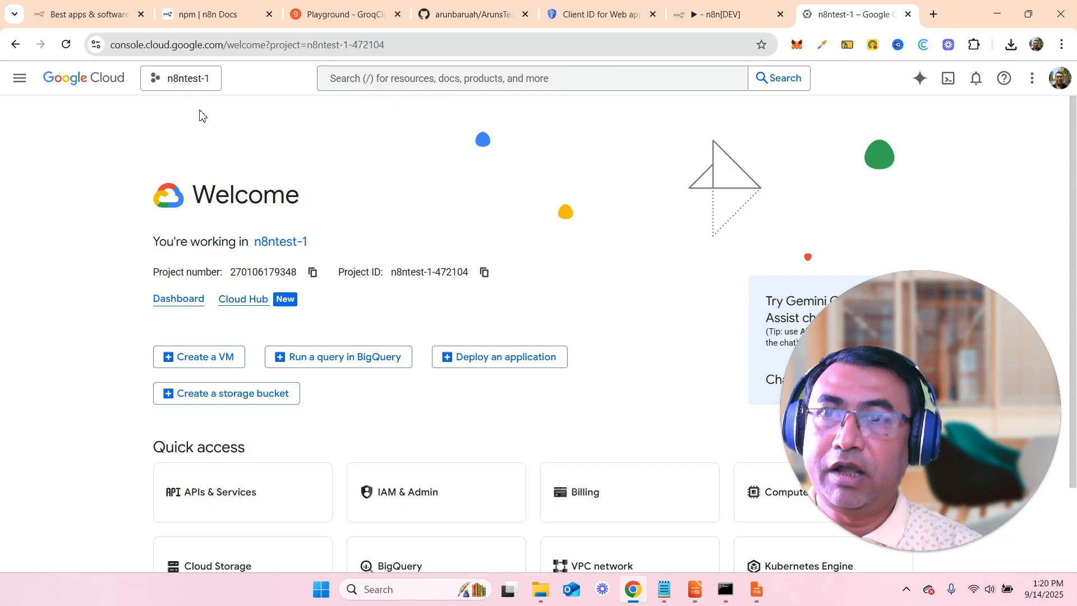
click(150, 81)
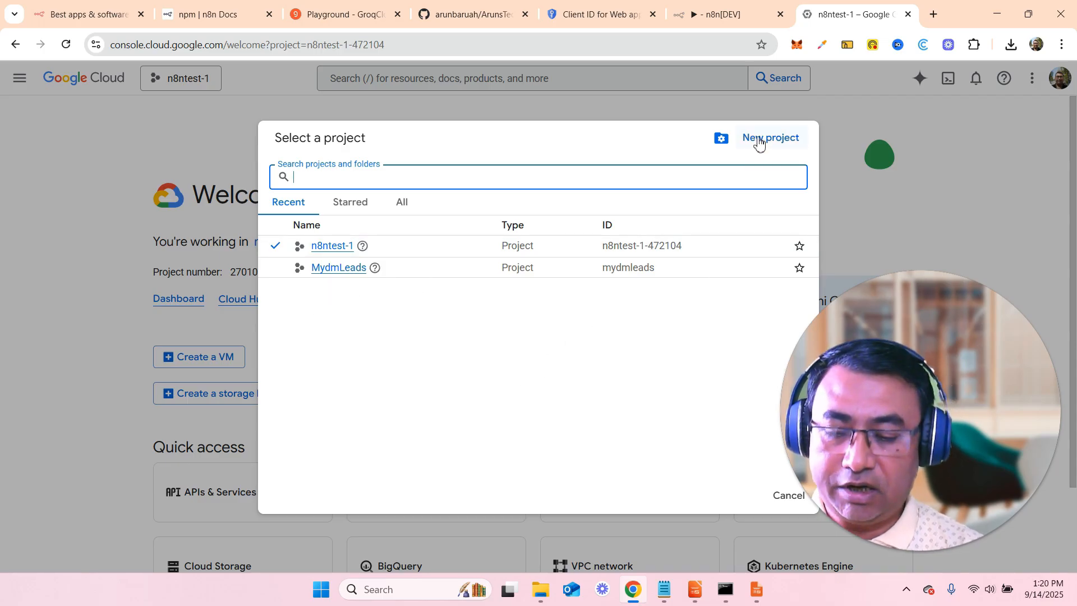
click(759, 143)
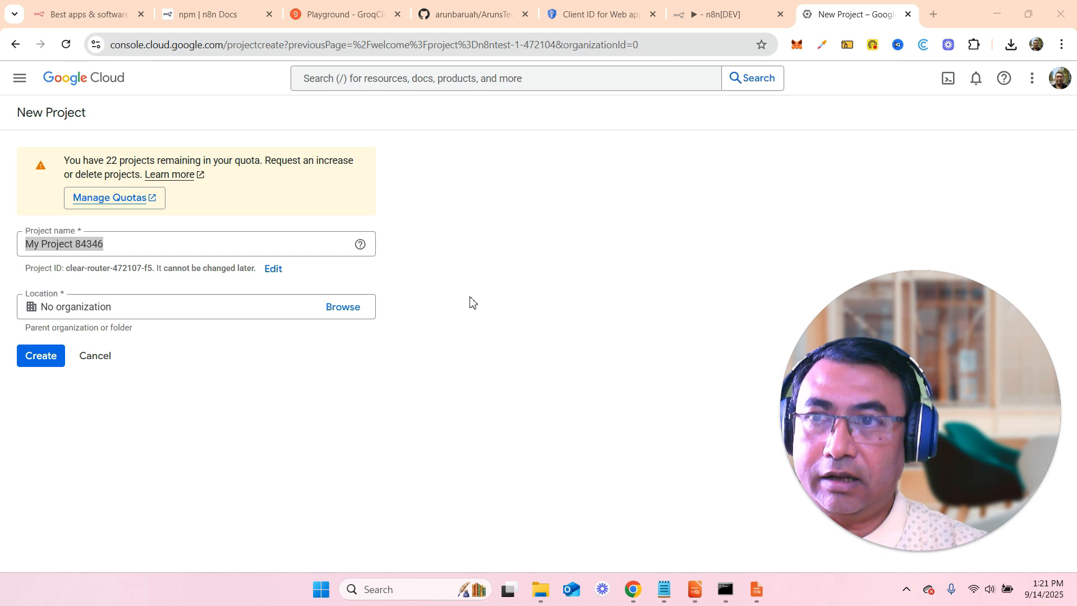
Create a Google Cloud project named n8n-test2 without an organization and switch to it.
click(272, 249)
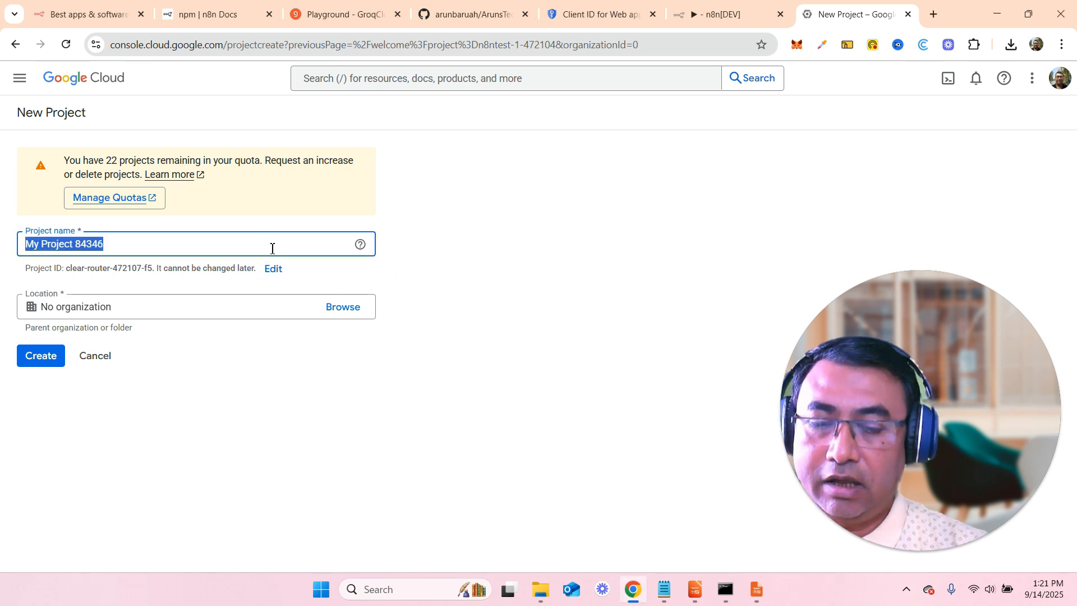
text(n8n-test2)
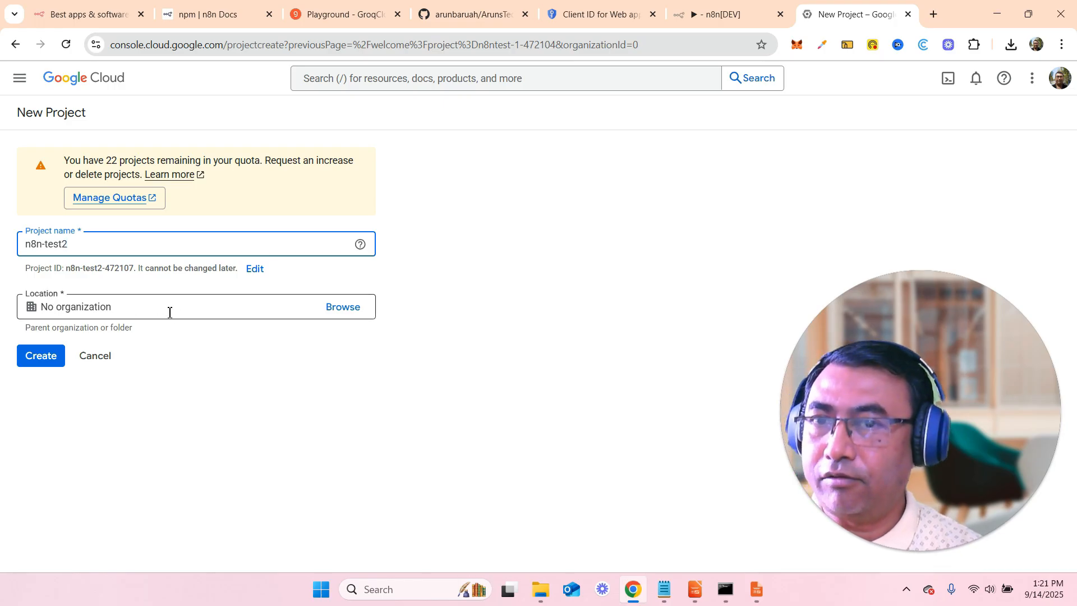
click(40, 362)
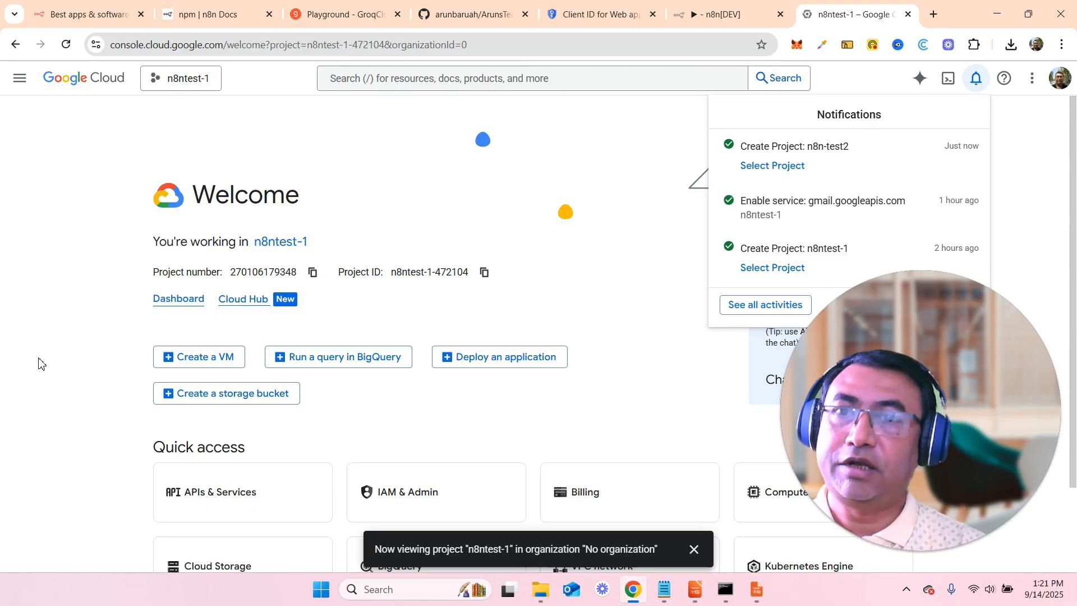
click(762, 167)
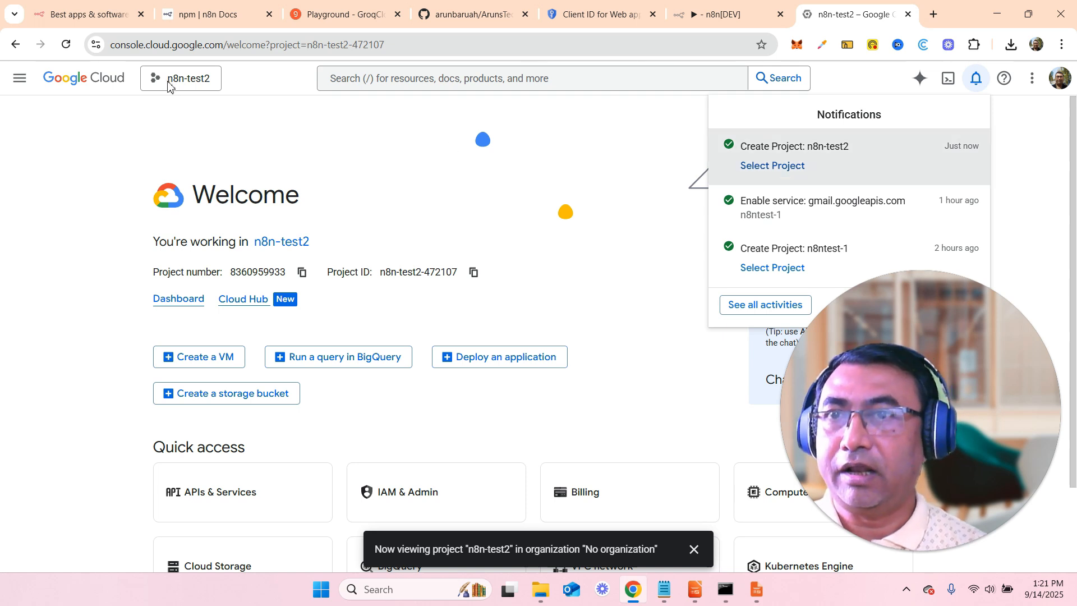
click(188, 84)
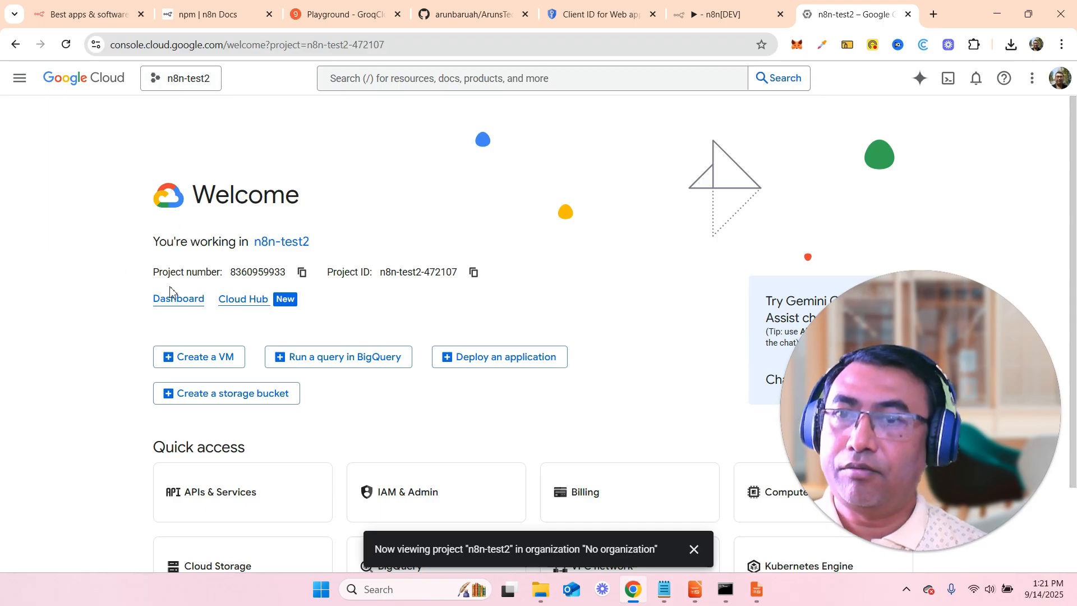
Open the Credentials page under APIs & Services for the n8n-test2 project.
click(14, 85)
mouse_move(80, 272)
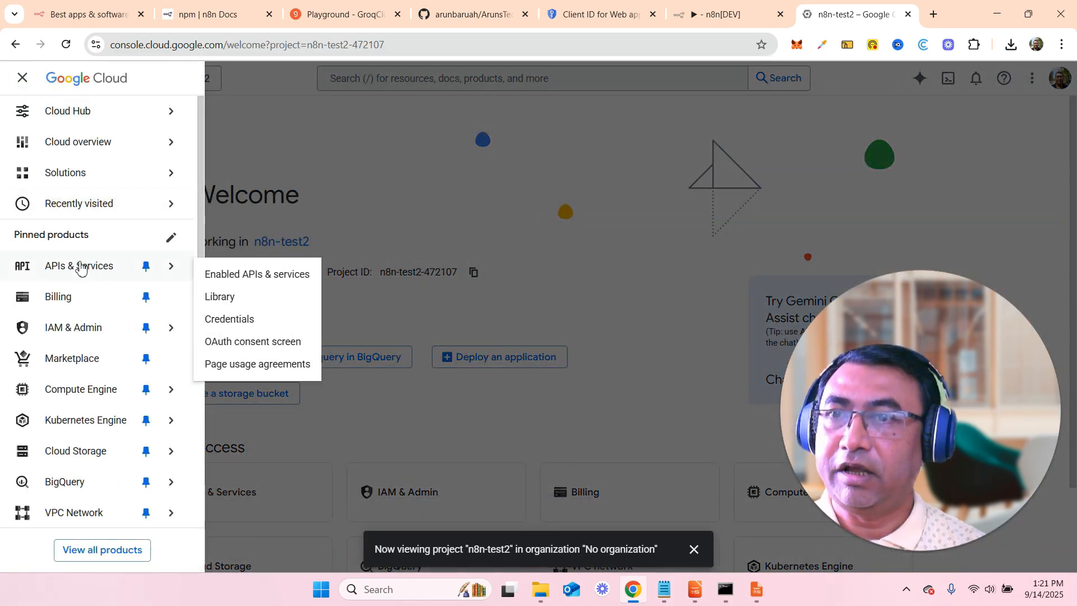
click(83, 271)
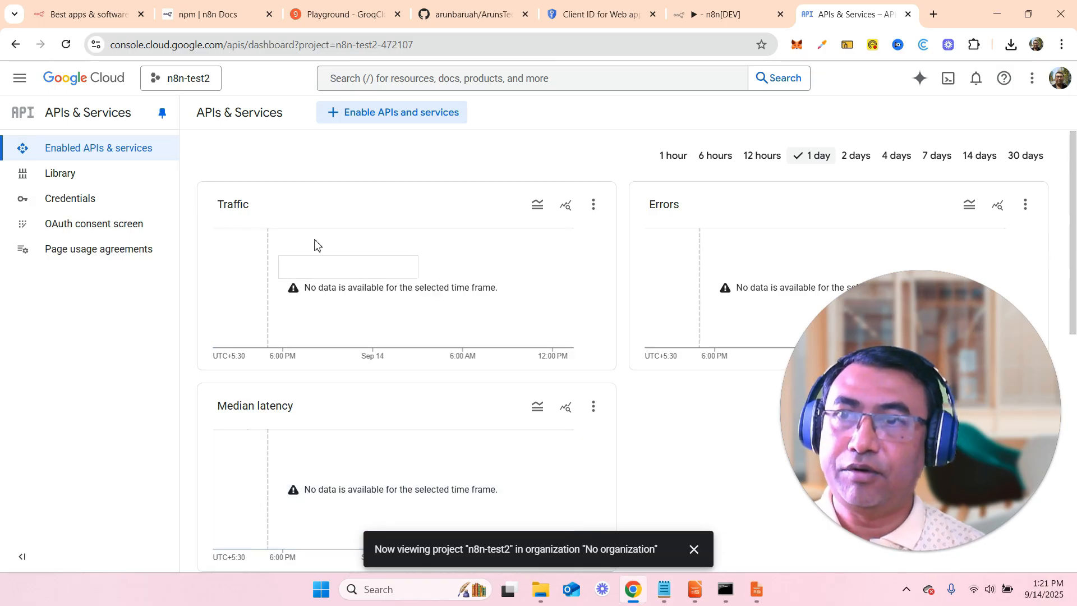
click(88, 208)
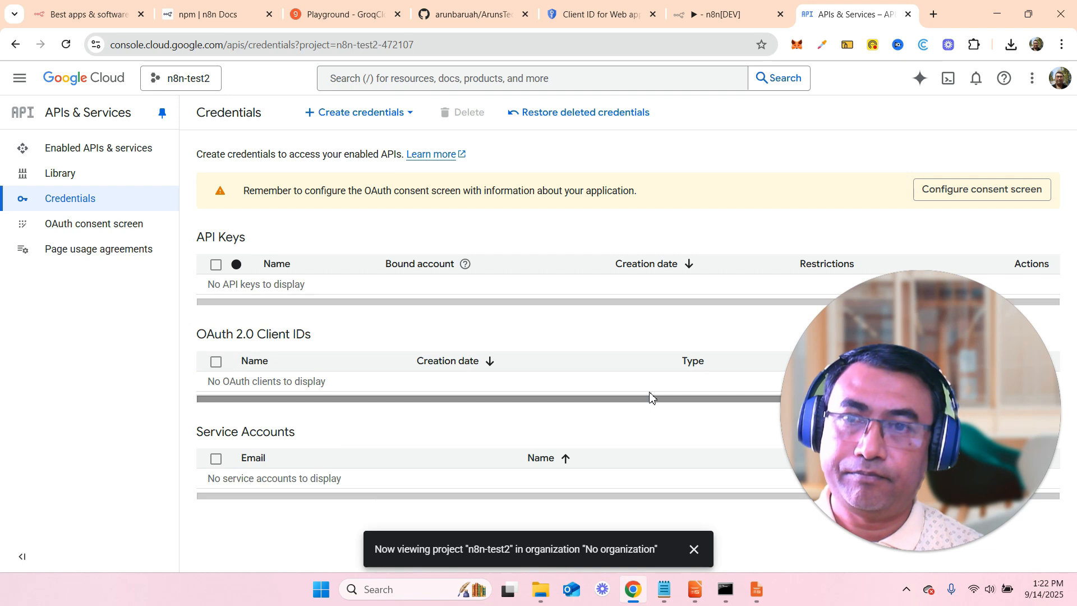
drag(900, 340, 796, 365)
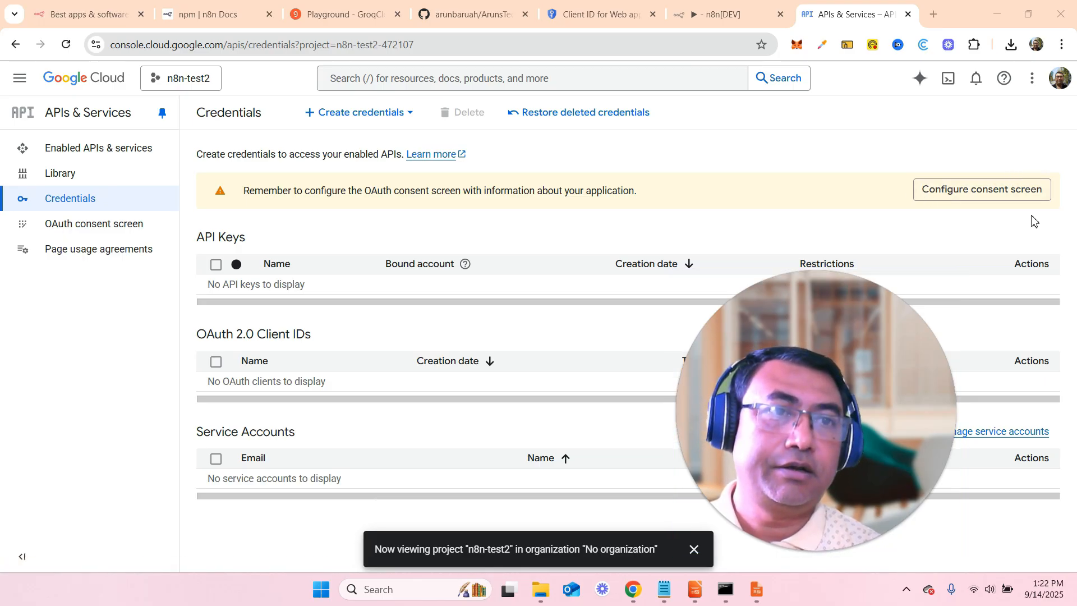
Go to the OAuth consent screen configuration and start setting up the Google Auth Platform for the project.
click(943, 202)
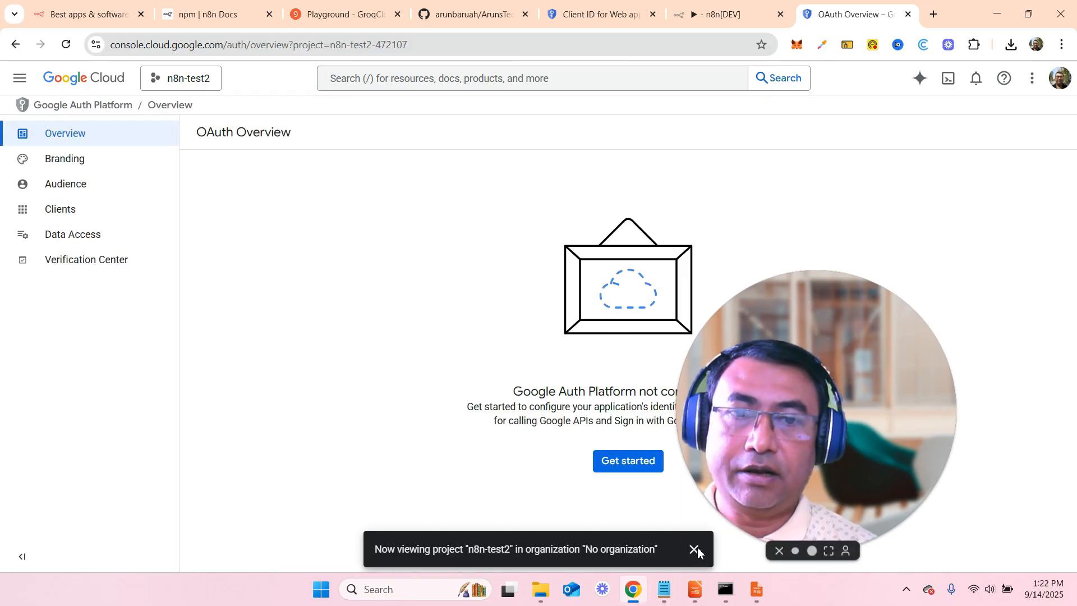
drag(760, 399, 164, 415)
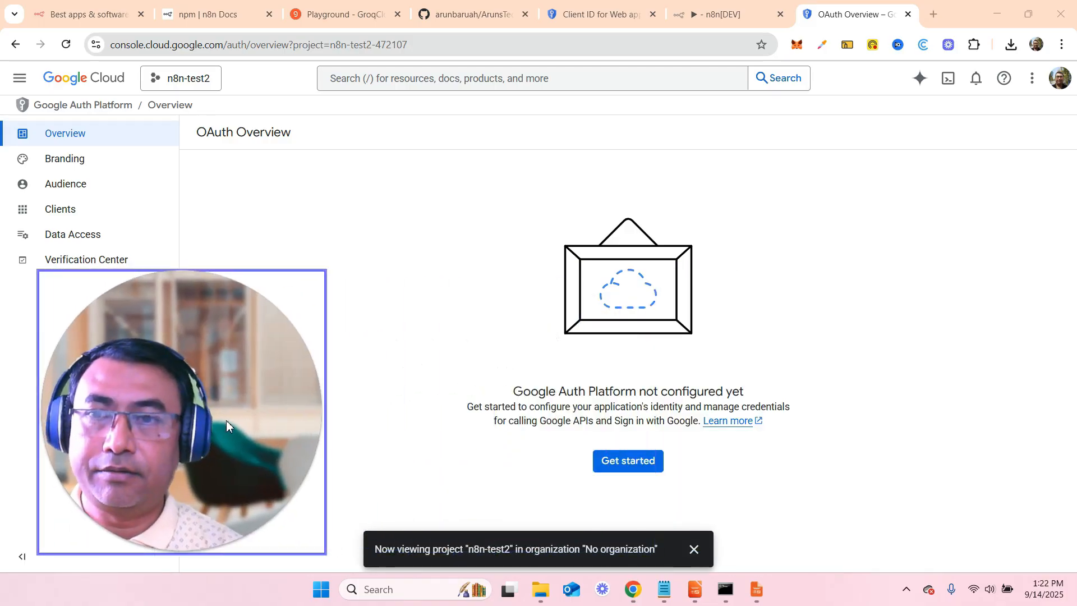
click(613, 463)
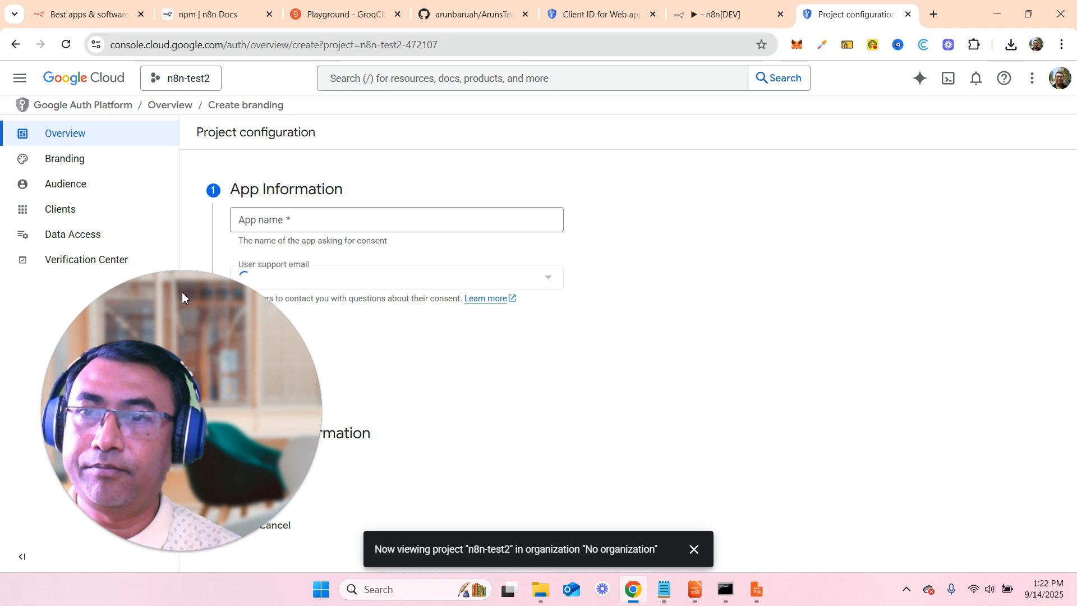
drag(274, 301, 894, 309)
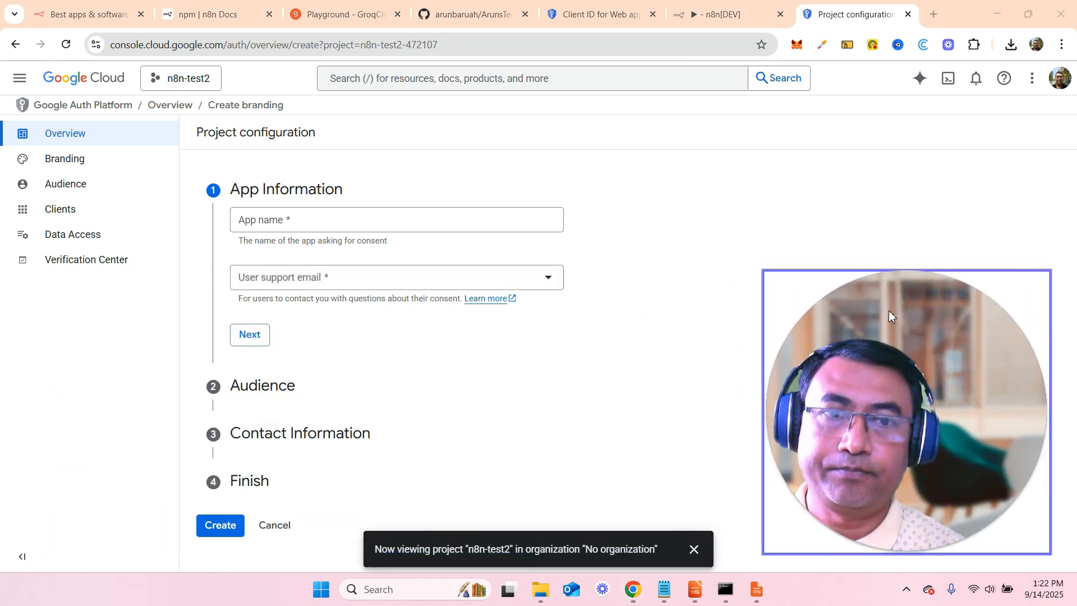
mouse_move(893, 530)
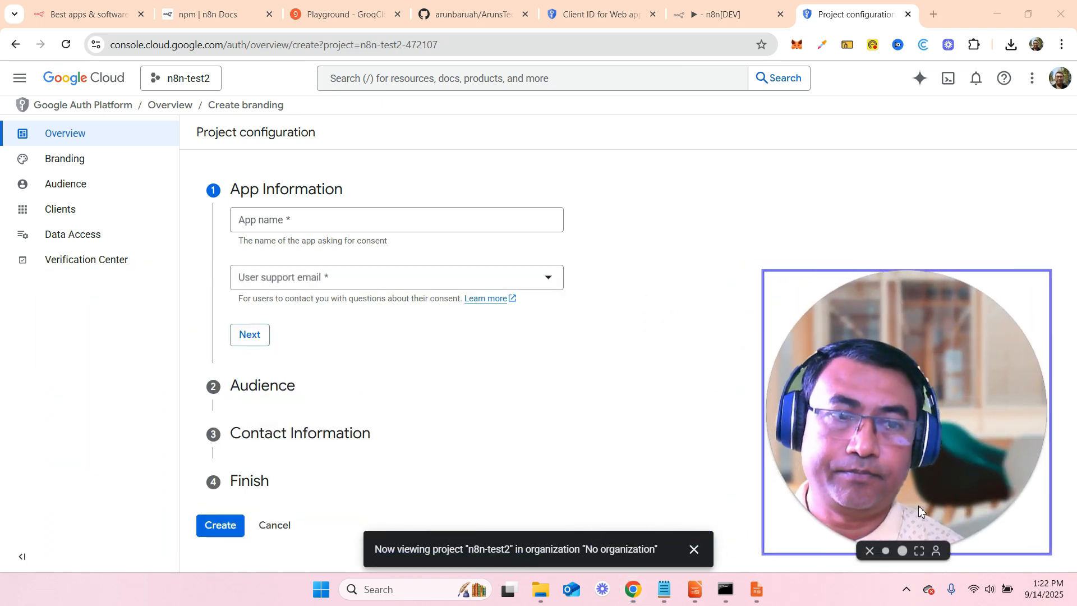
click(886, 551)
drag(848, 495, 948, 496)
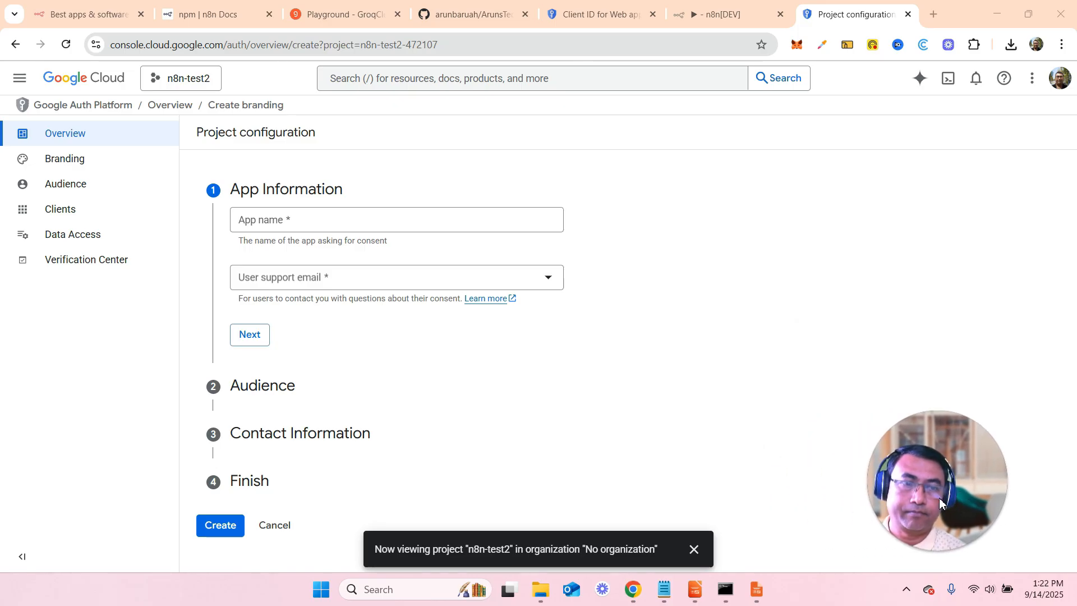
Fill in the app information with the app name n8n-test2 and the account's own address as user support email, and continue to Audience.
click(328, 223)
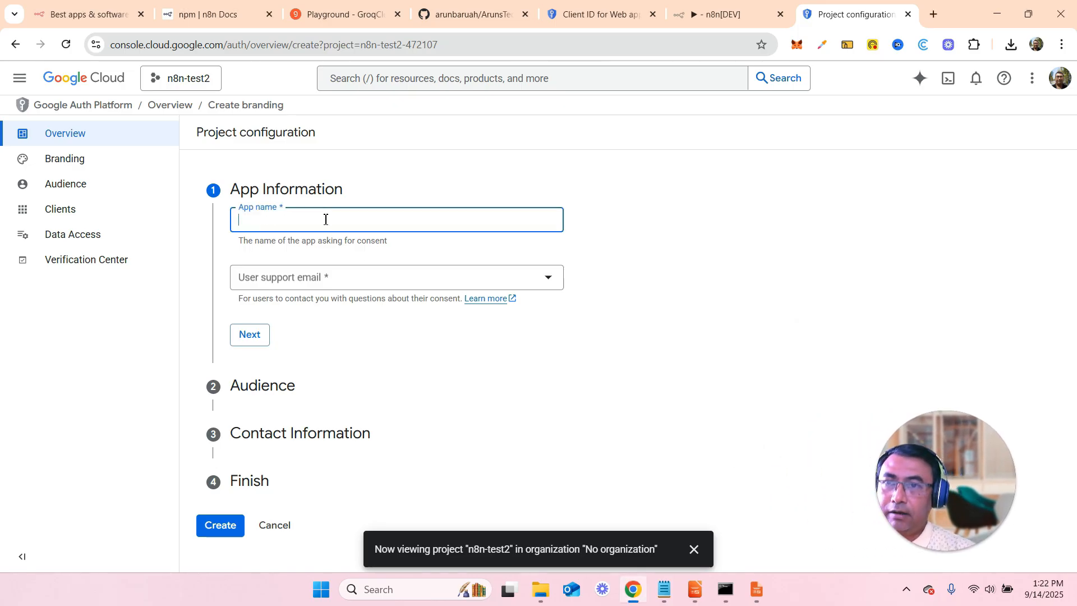
text(n8n)
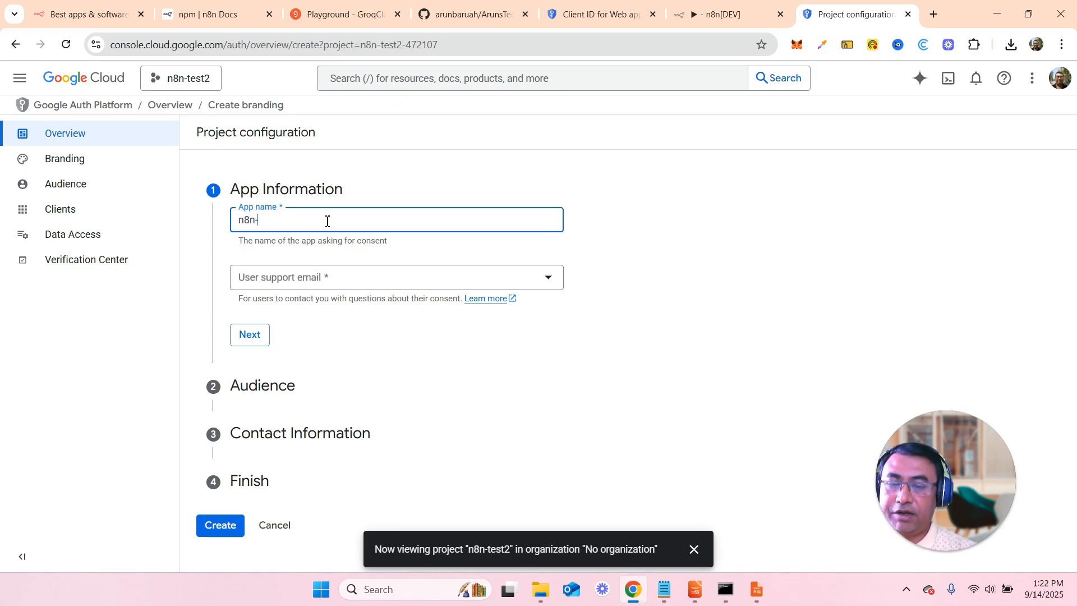
text(-test)
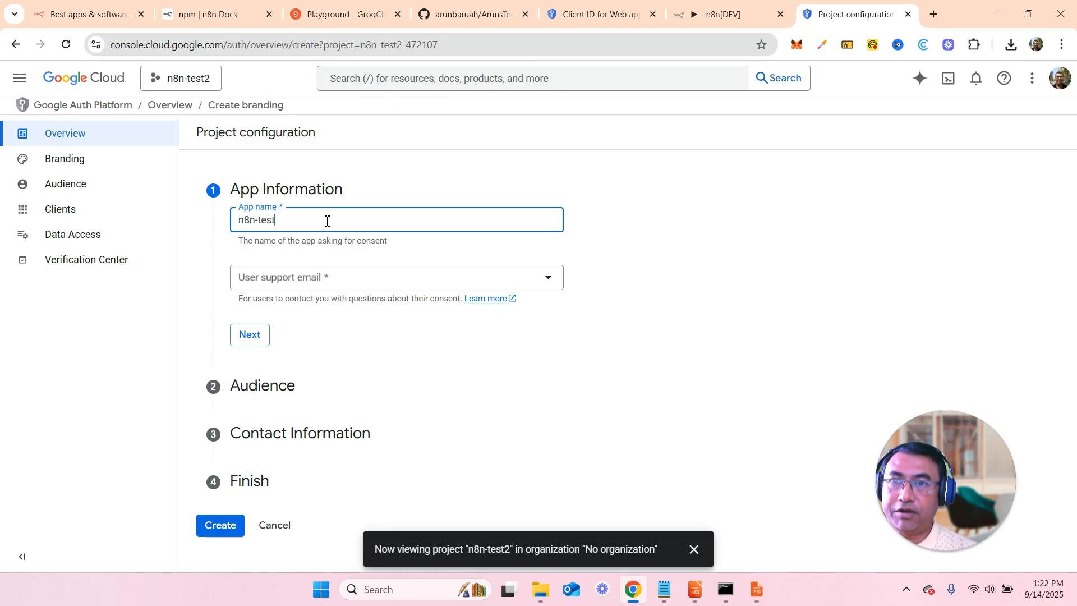
text(2)
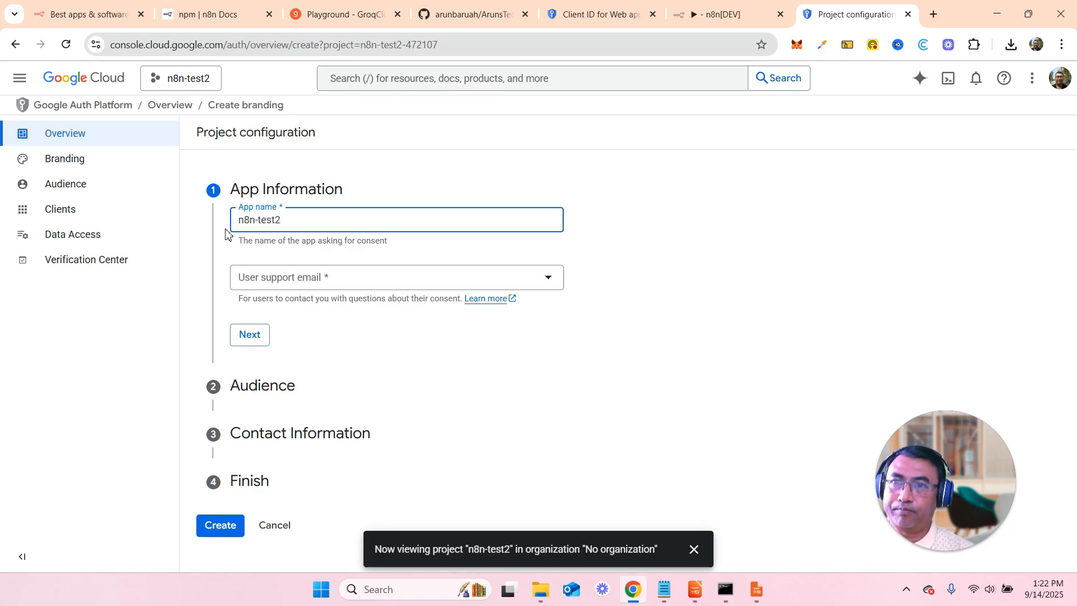
click(322, 280)
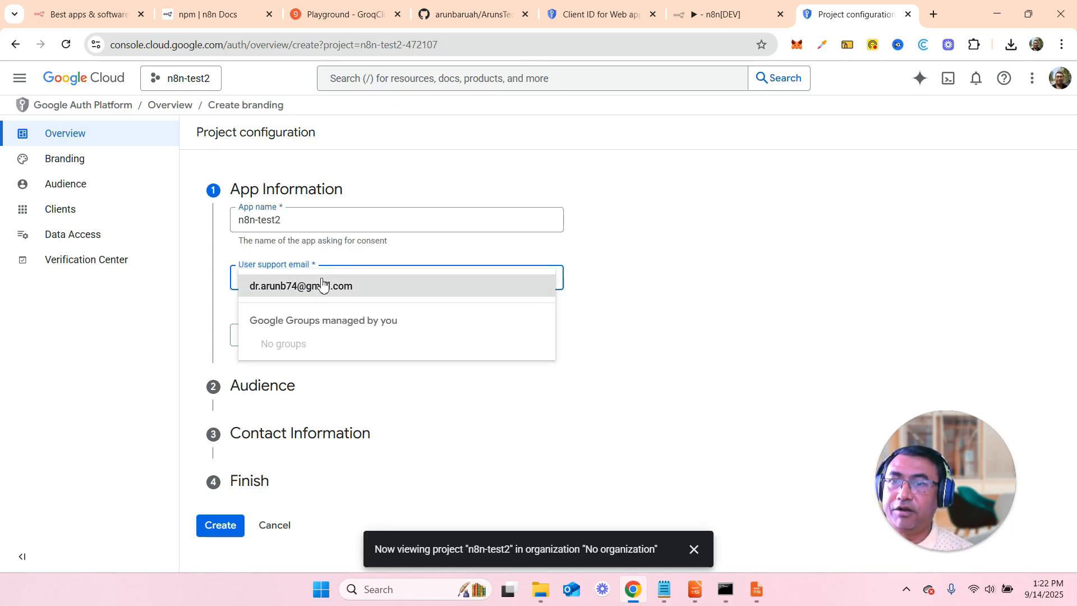
click(339, 287)
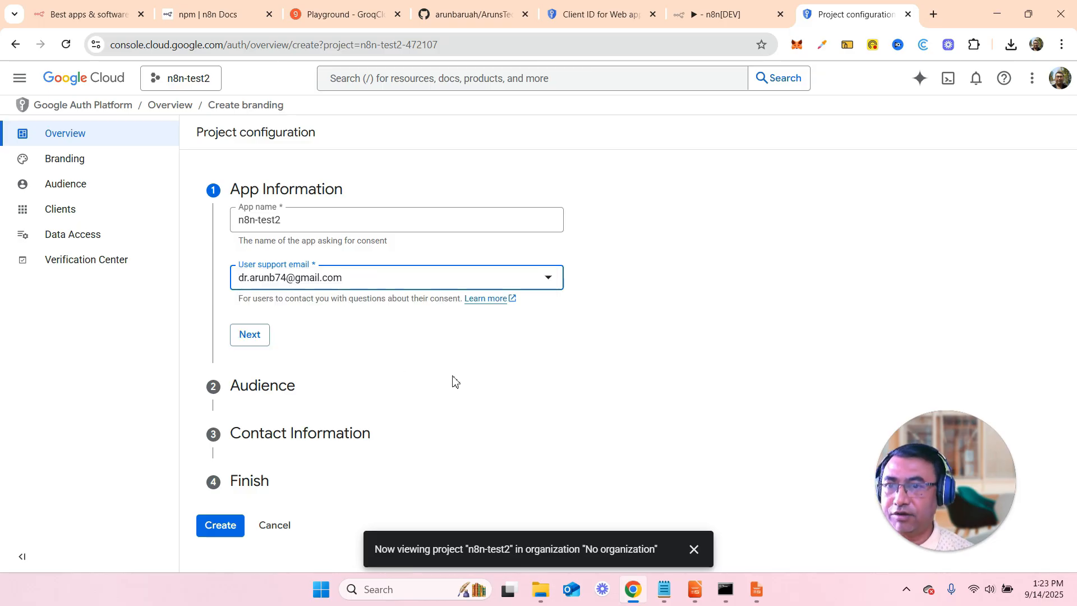
click(251, 335)
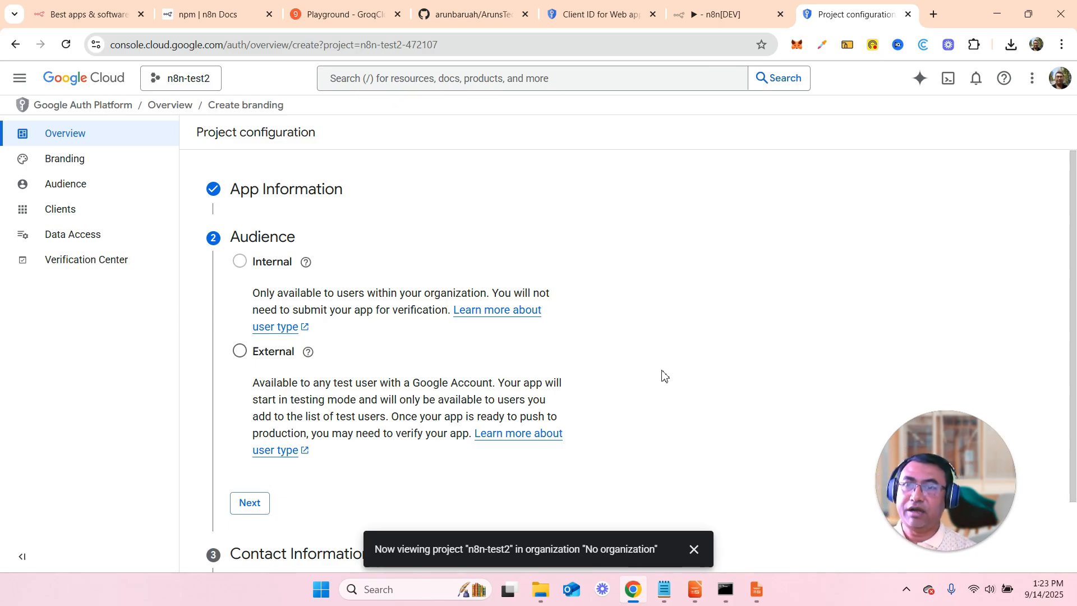
Set the audience to External and continue to the contact information.
click(240, 354)
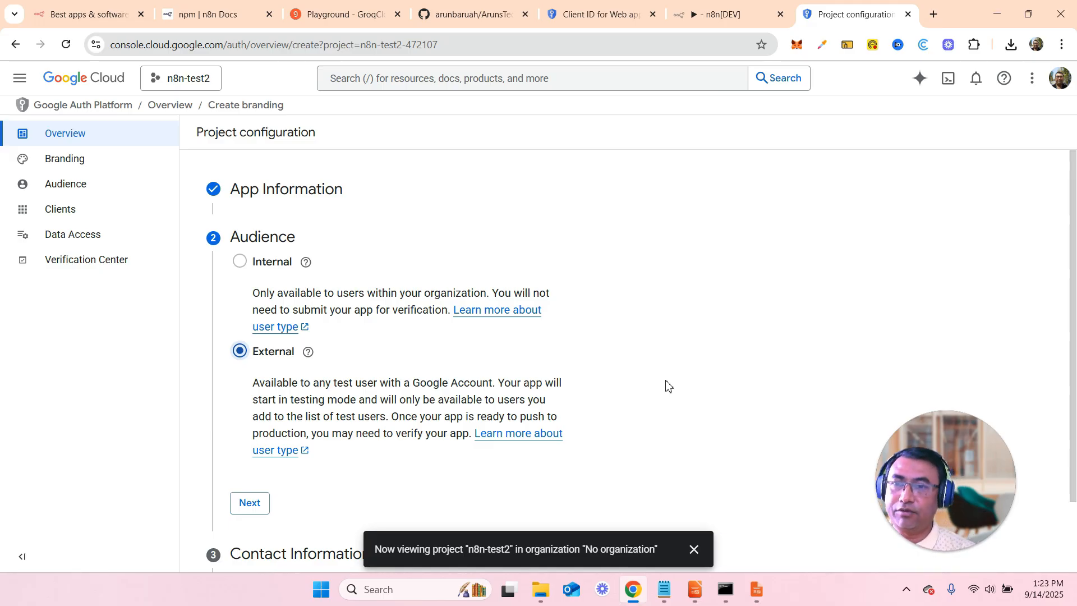
scroll(684, 410, down, 1)
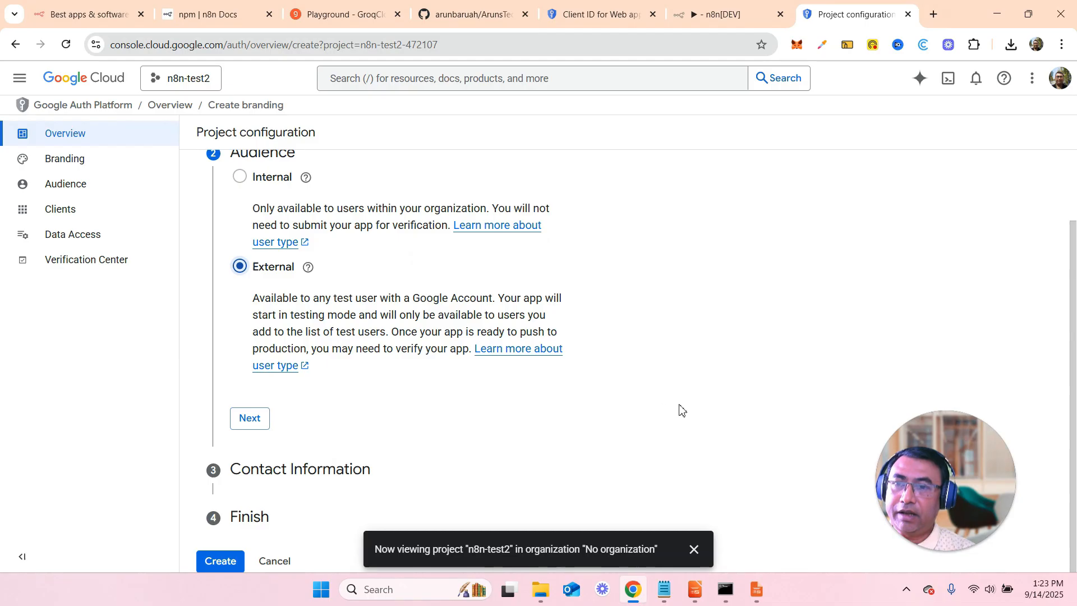
click(252, 425)
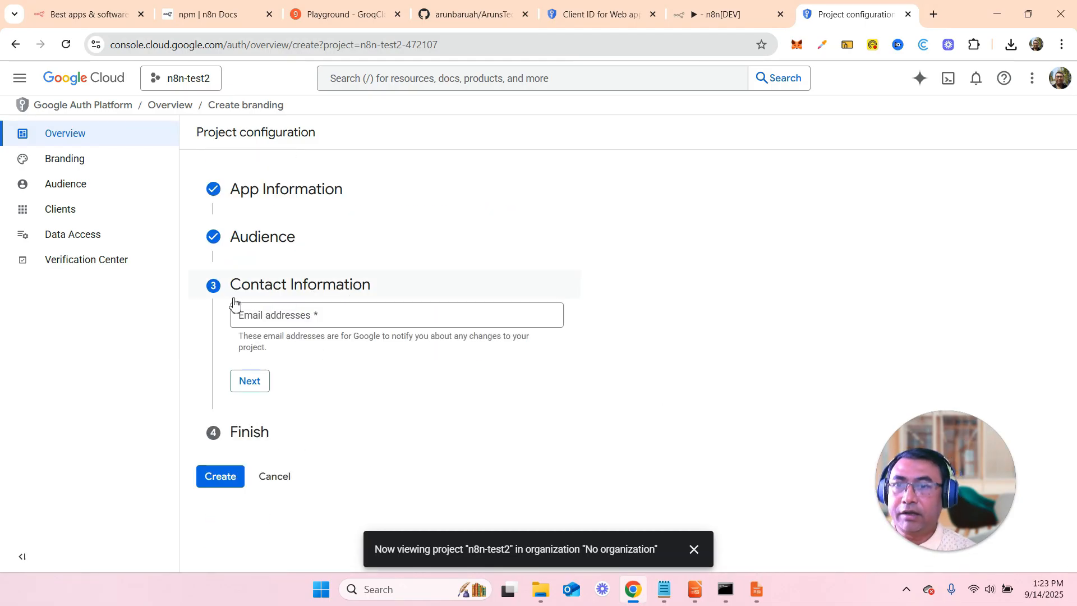
Enter the developer's e-mail address as contact information and continue to the Finish section.
click(301, 321)
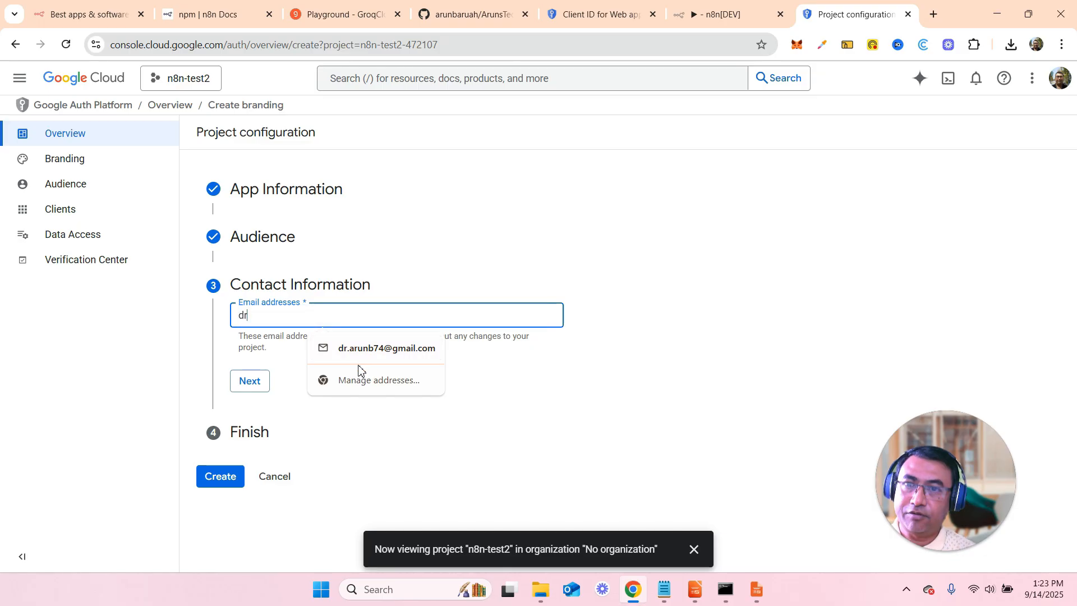
click(373, 357)
click(442, 381)
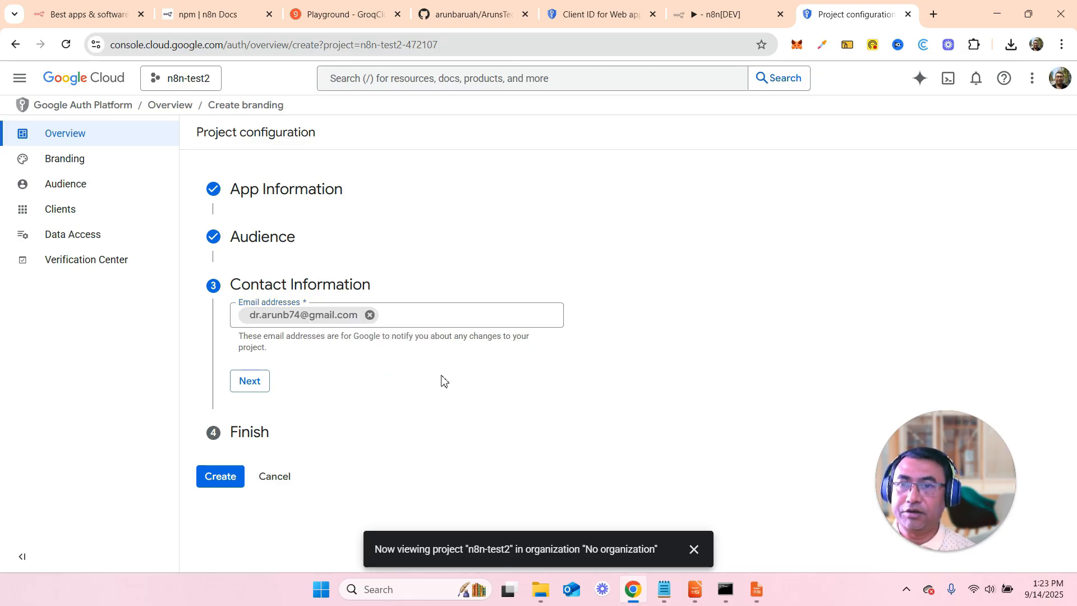
click(254, 383)
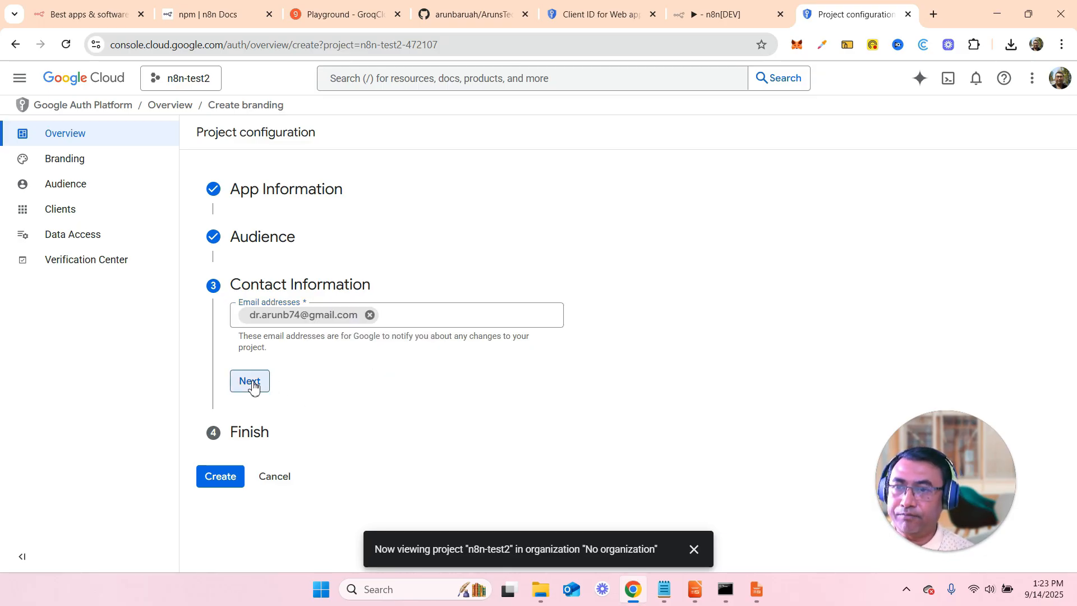
Agree to the Google API Services User Data Policy and create the OAuth configuration.
click(238, 358)
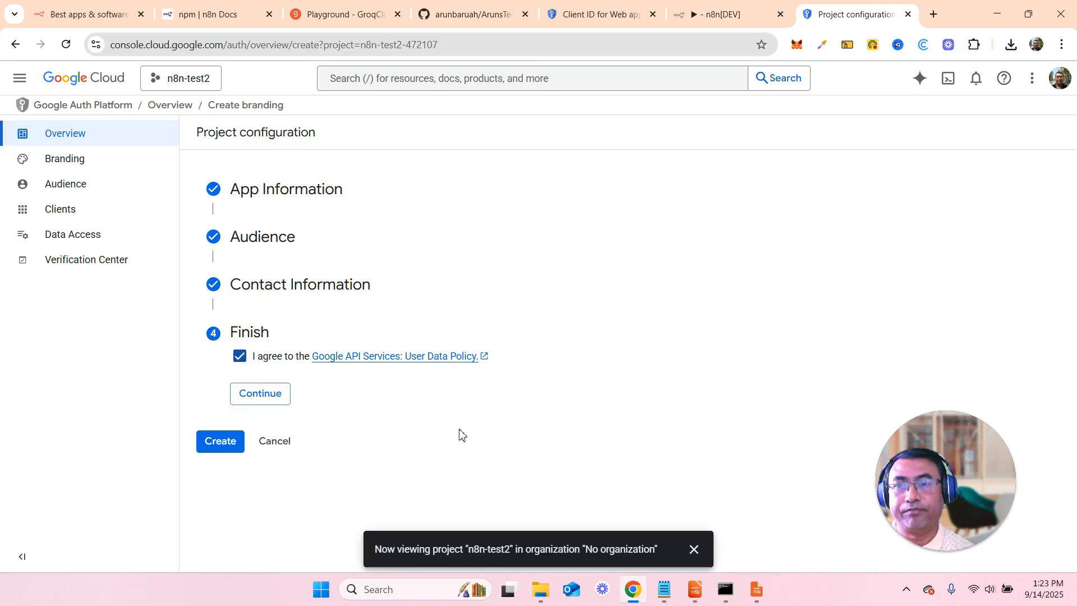
click(270, 399)
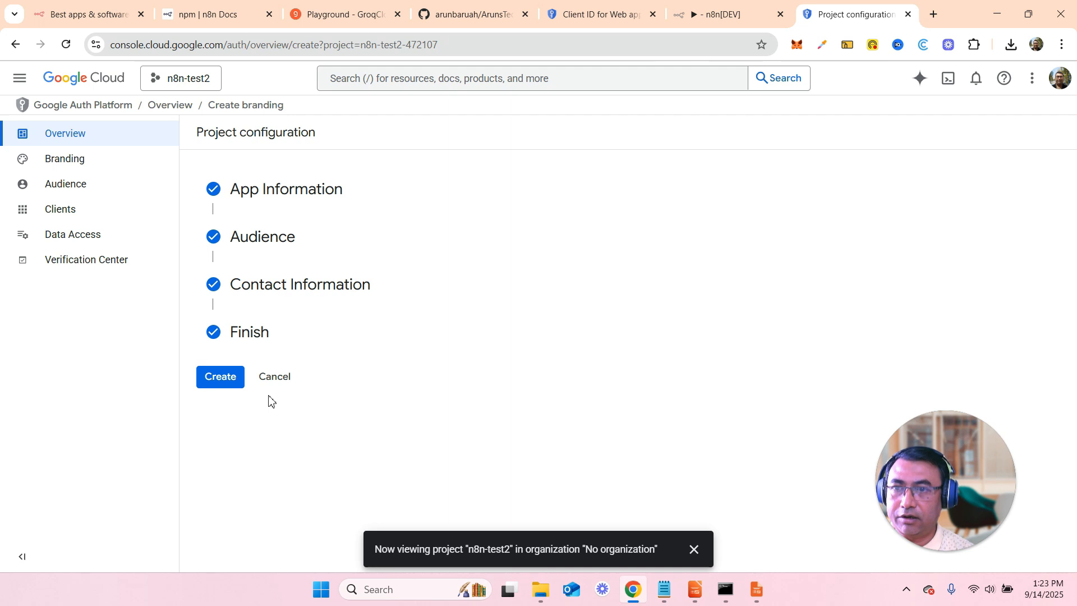
click(213, 378)
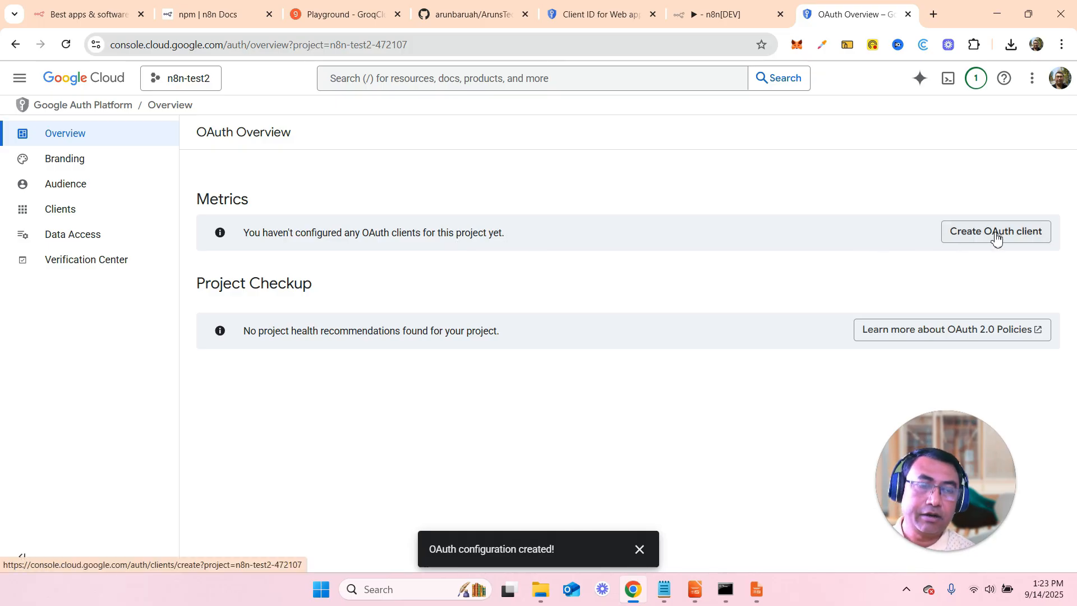
Start a new OAuth client ID with application type Web application and name it n8n-test2.
click(970, 236)
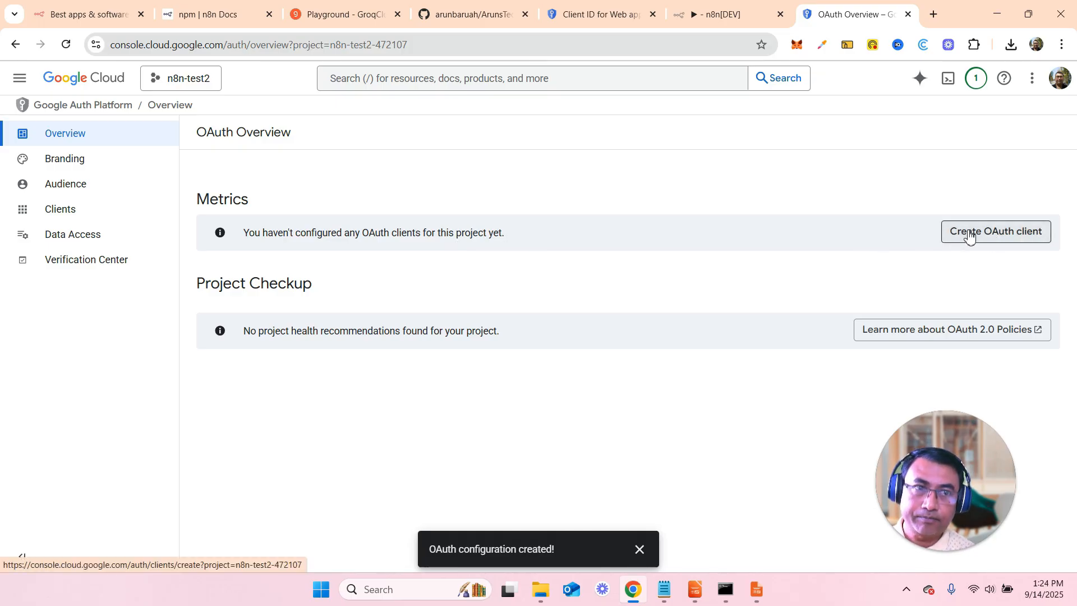
click(415, 251)
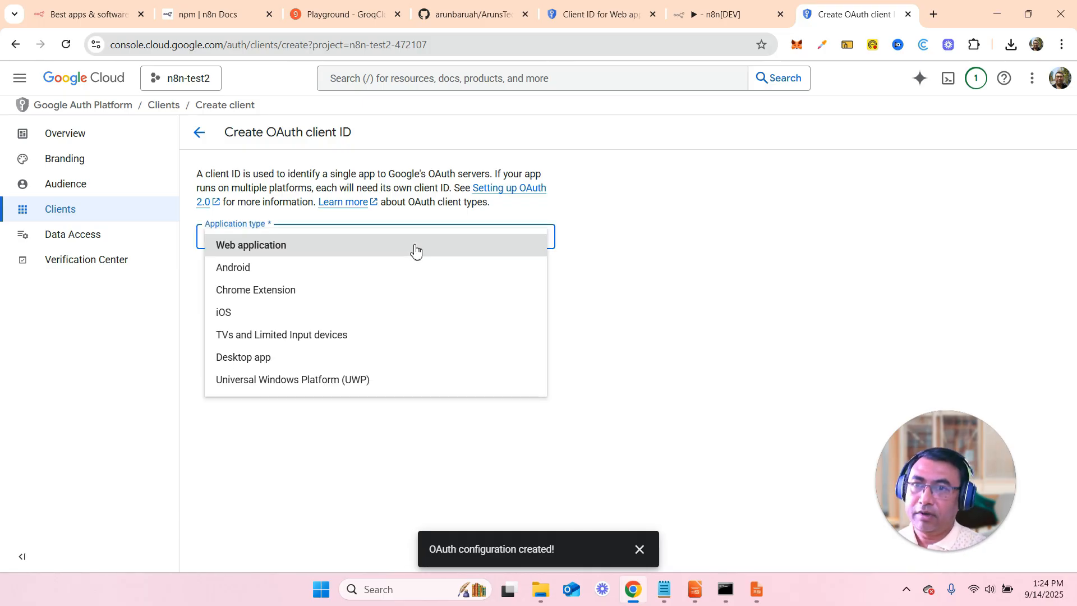
click(283, 251)
drag(259, 278, 185, 287)
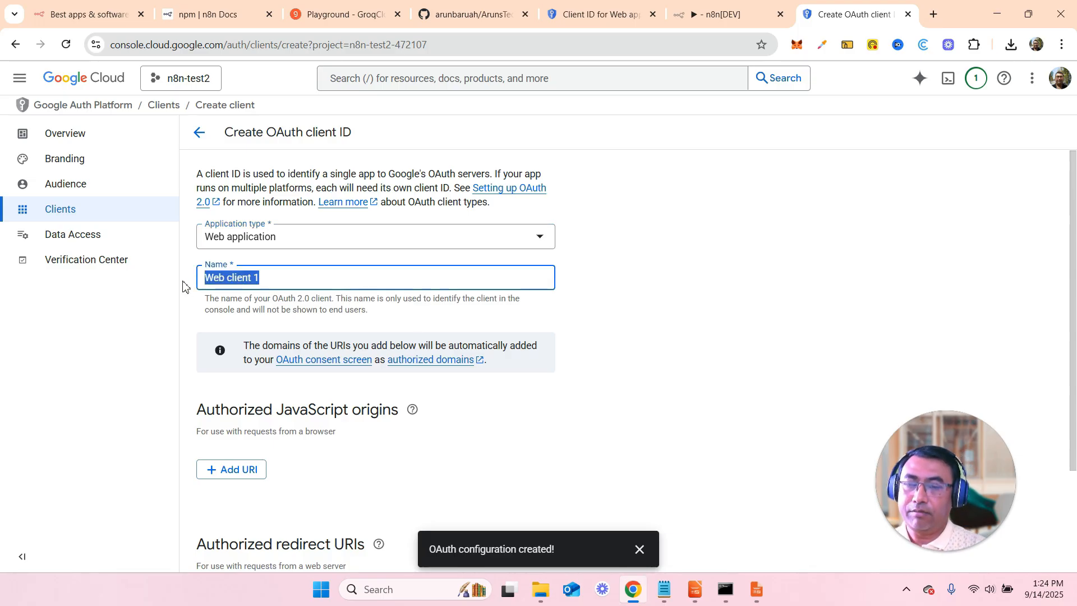
text(n8n-test)
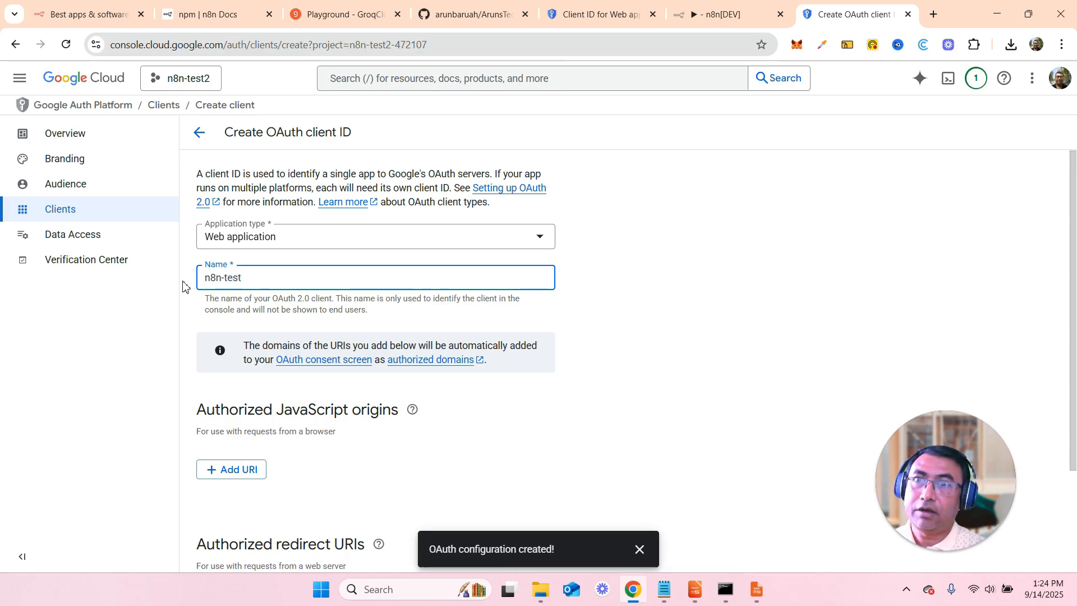
text(2)
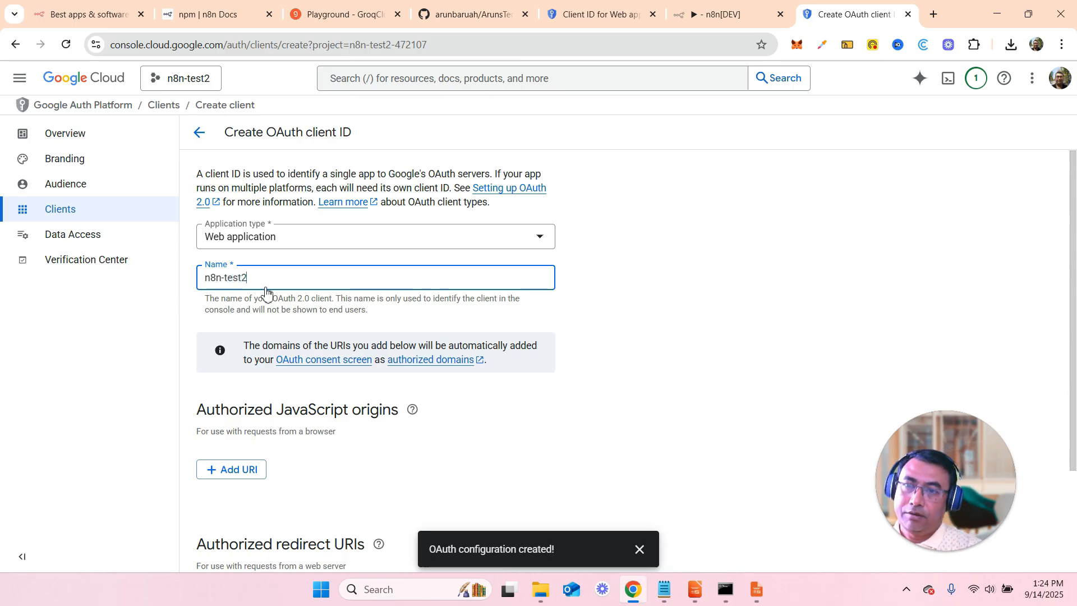
scroll(566, 382, down, 2)
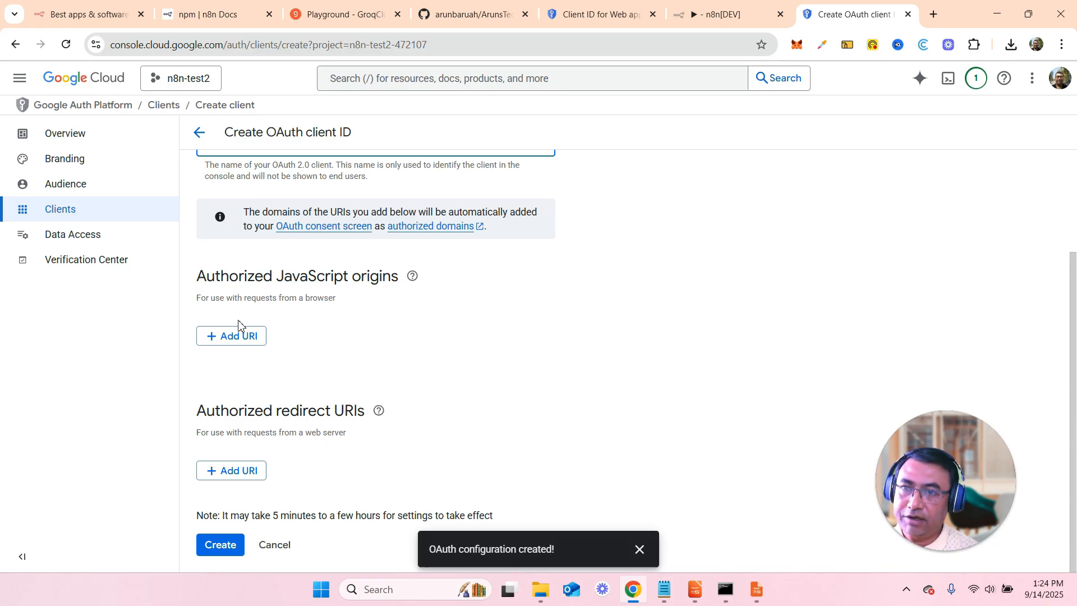
click(246, 337)
scroll(628, 432, down, 1)
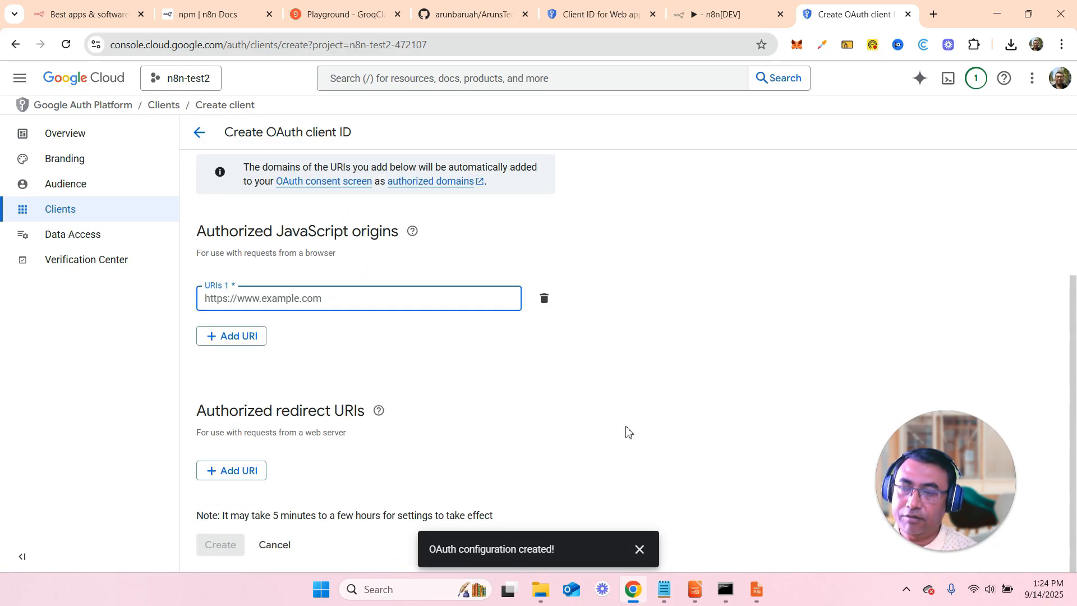
click(252, 472)
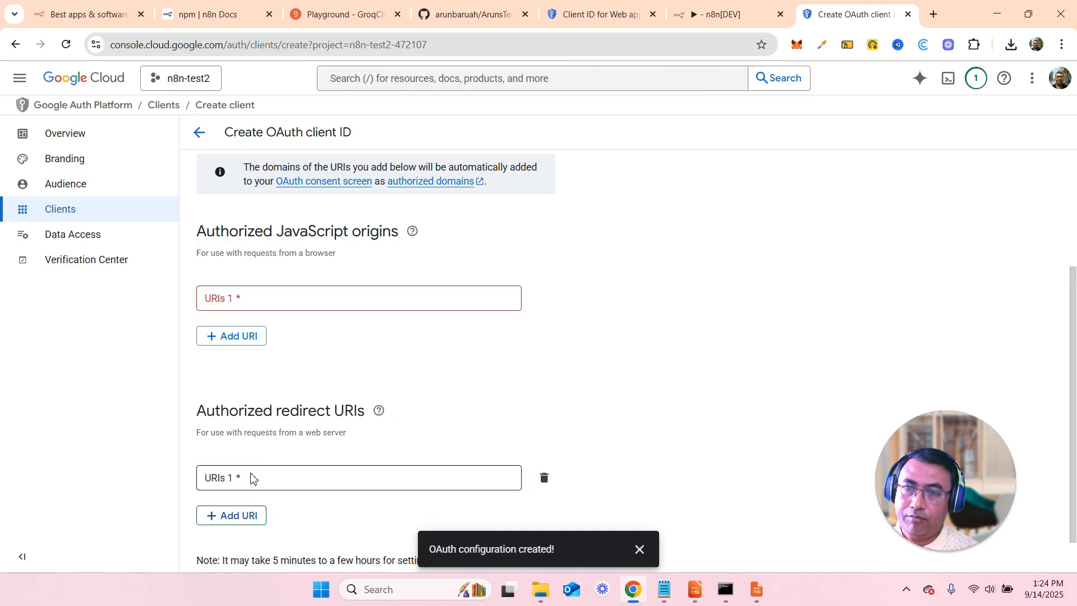
scroll(596, 413, down, 1)
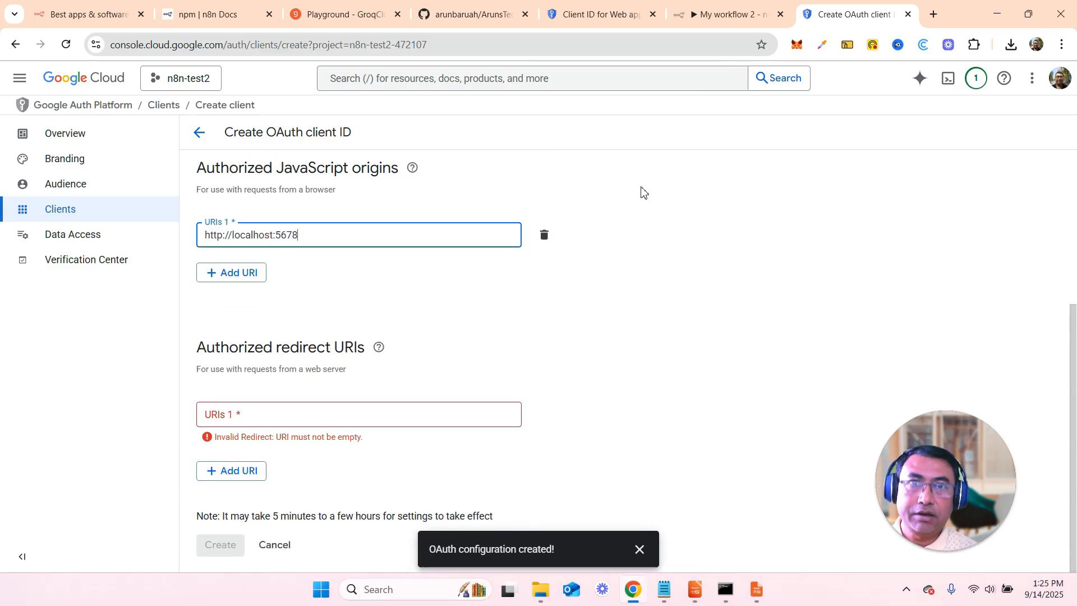
click(569, 19)
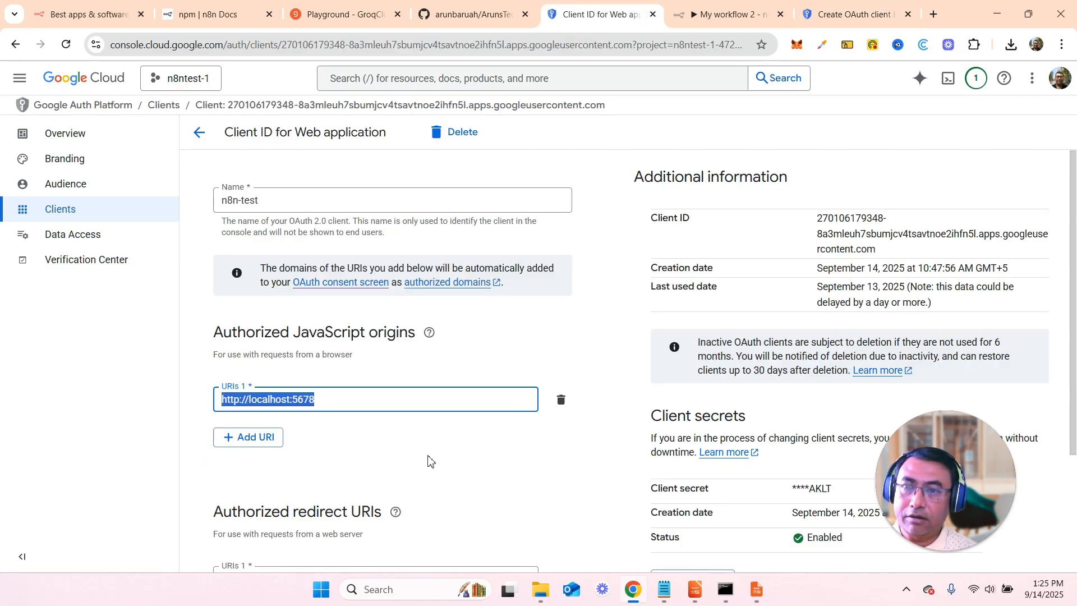
scroll(429, 459, down, 3)
triple_click(495, 421)
key(ctrl+c)
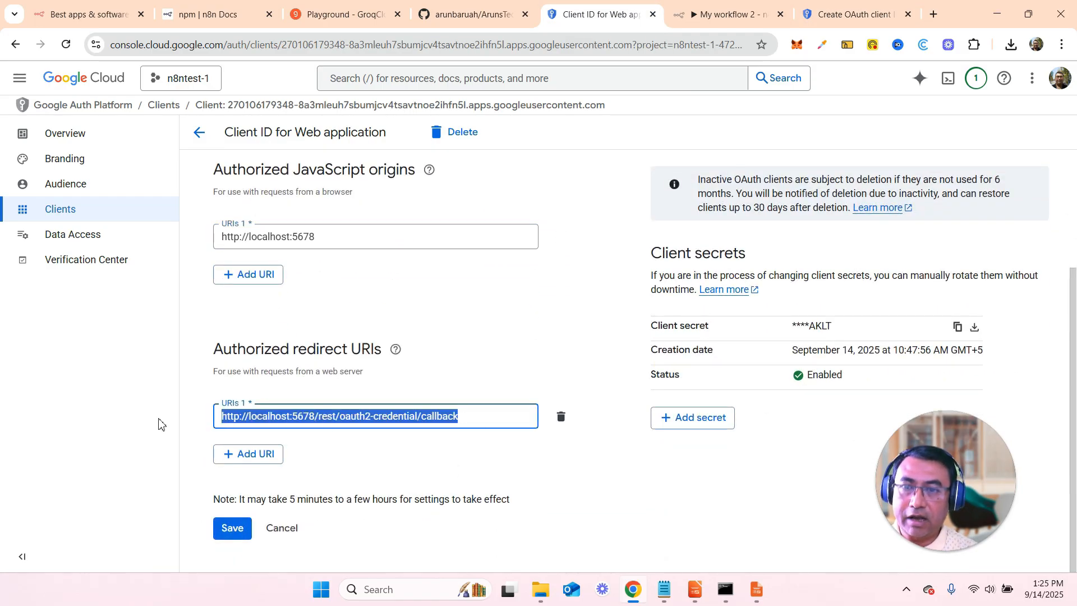
click(850, 15)
click(272, 421)
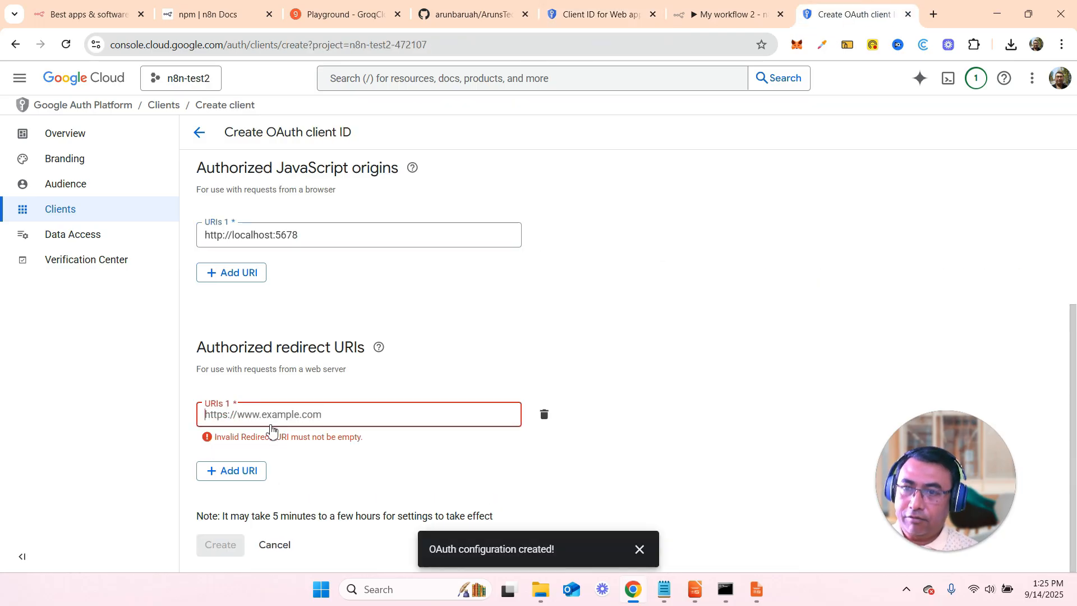
key(ctrl+v)
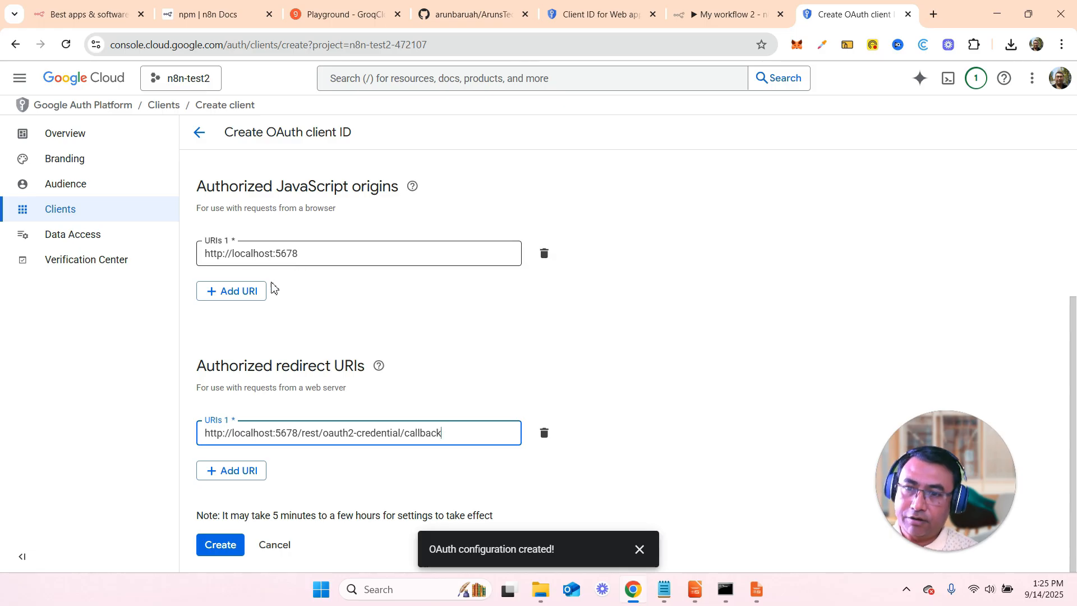
Create the OAuth client, review its generated client ID and secret, and close the details dialog.
click(222, 547)
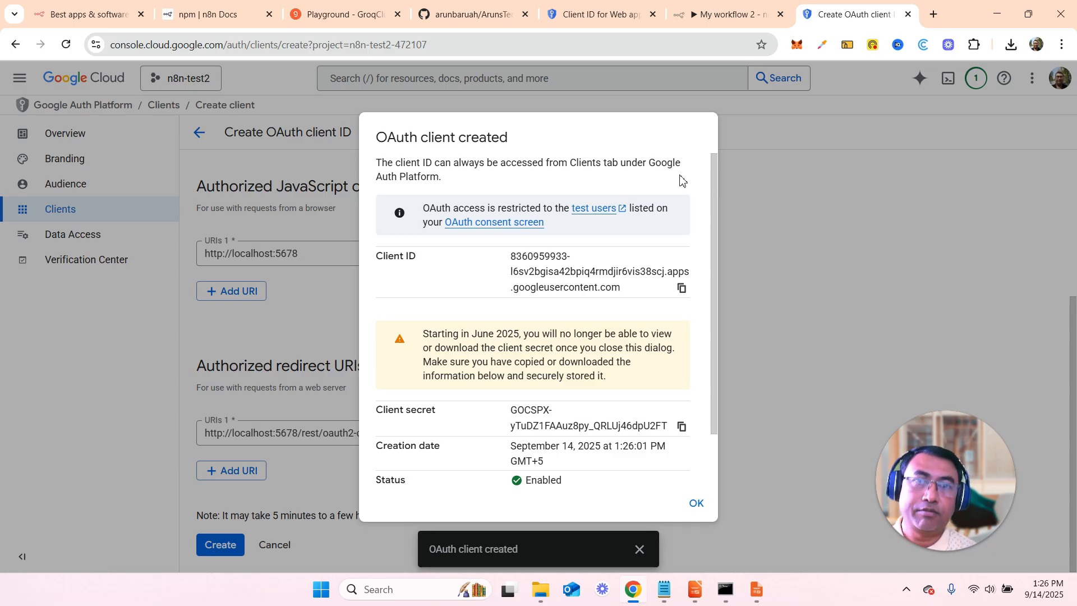
scroll(462, 367, down, 1)
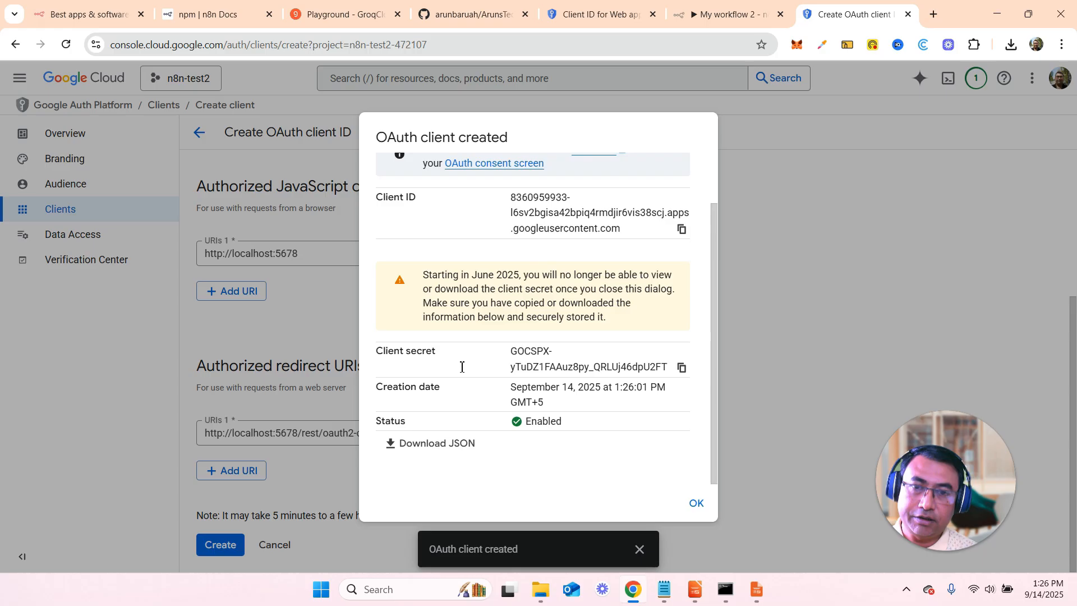
click(696, 505)
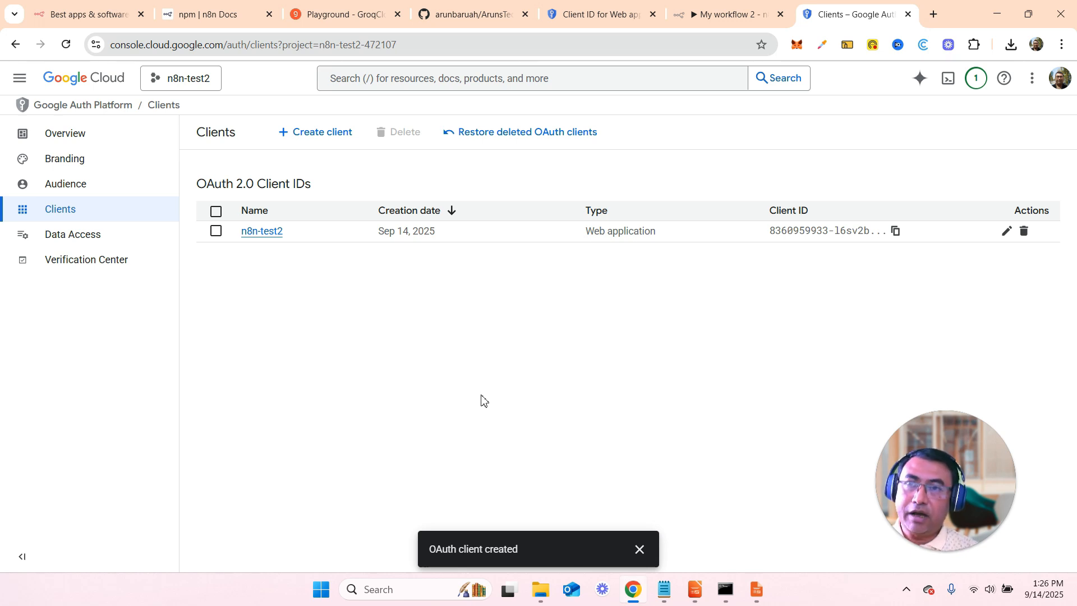
Review the n8n-test2 client's settings and open the billing account overview.
click(263, 235)
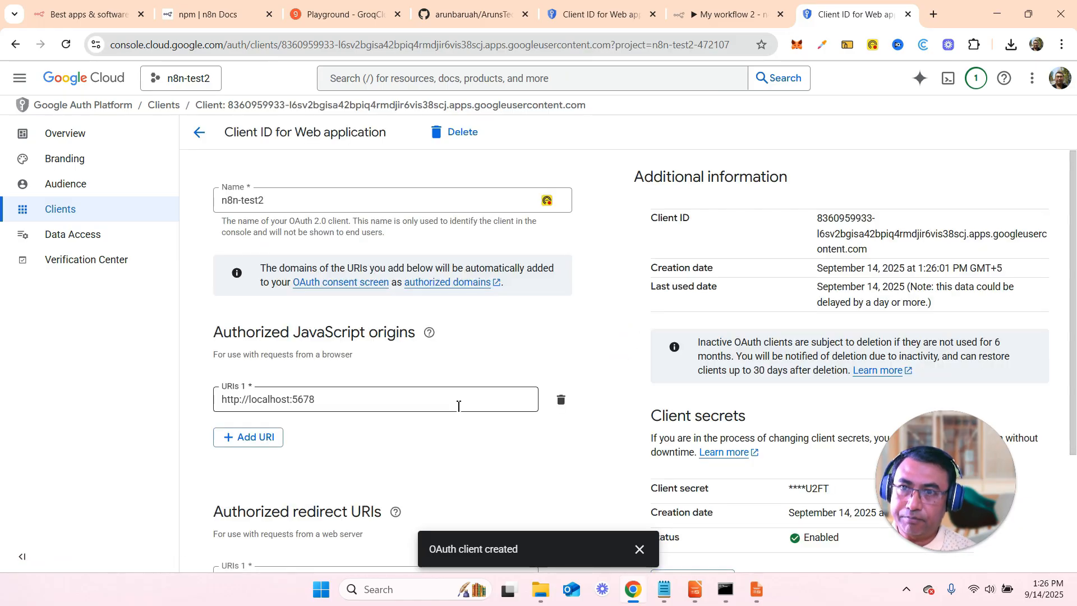
scroll(456, 406, down, 3)
scroll(456, 412, up, 3)
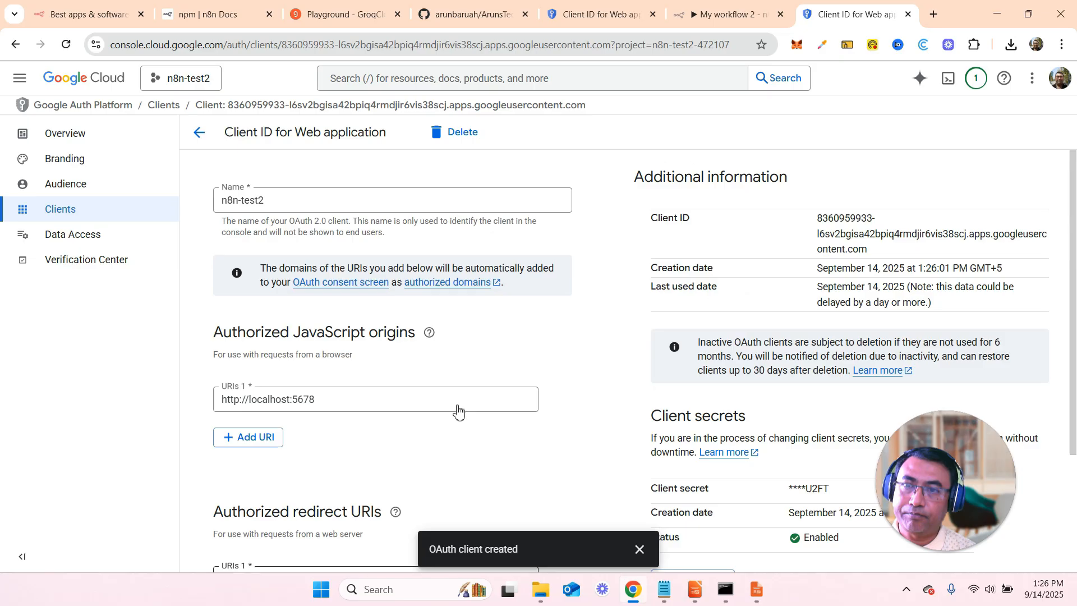
click(22, 84)
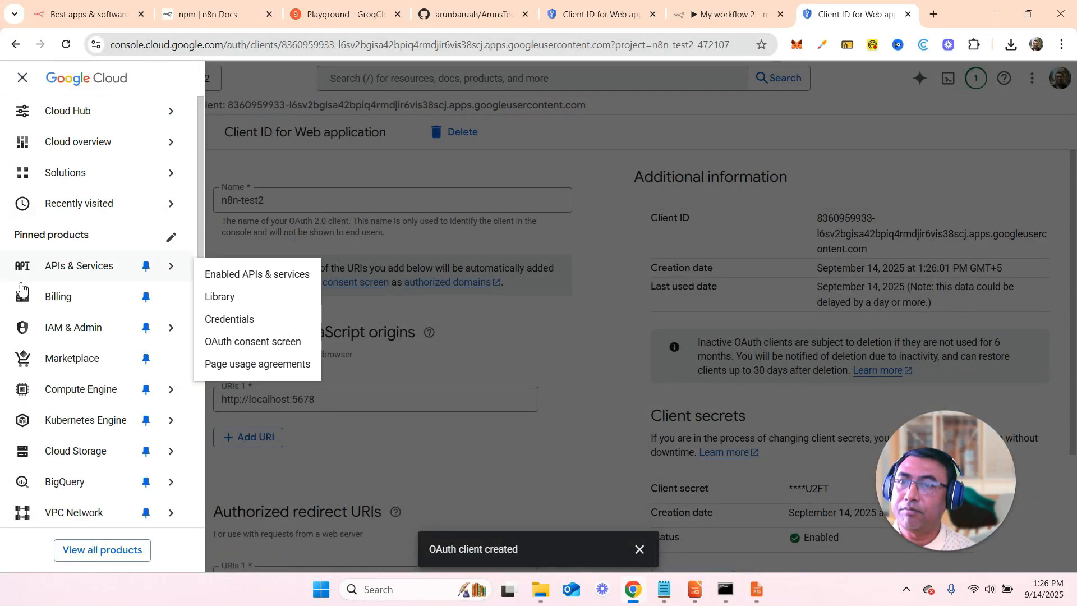
click(60, 301)
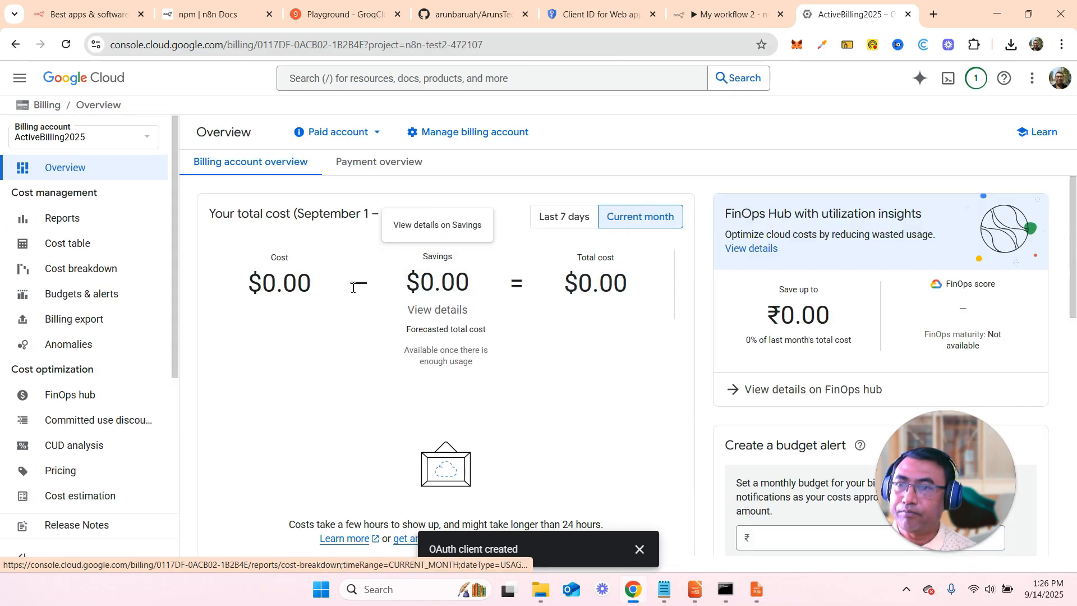
click(758, 601)
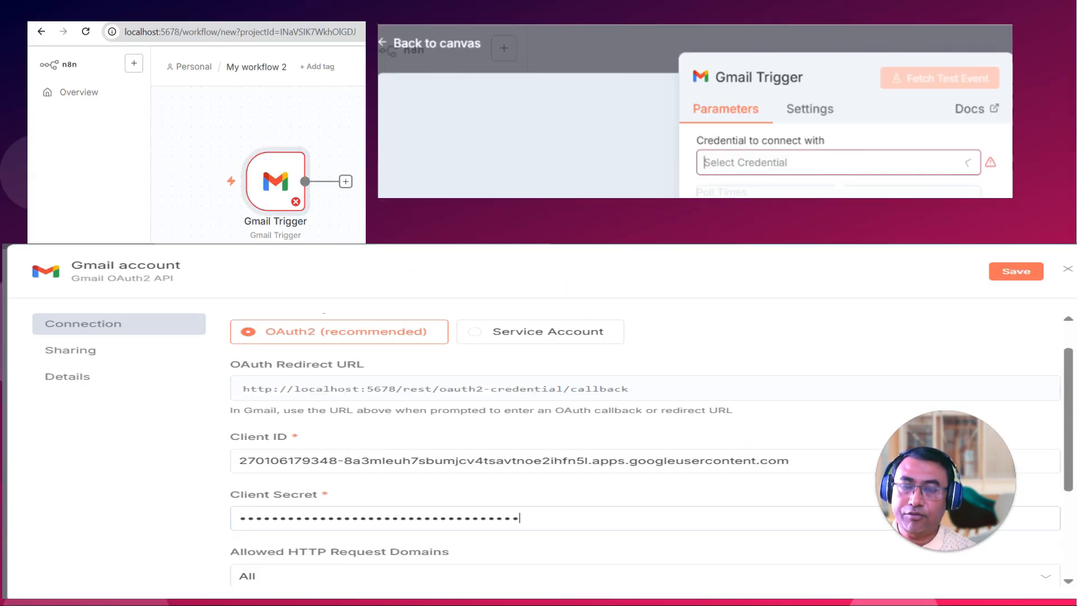
key(Left)
key(Left)
key(Left)
key(Left)
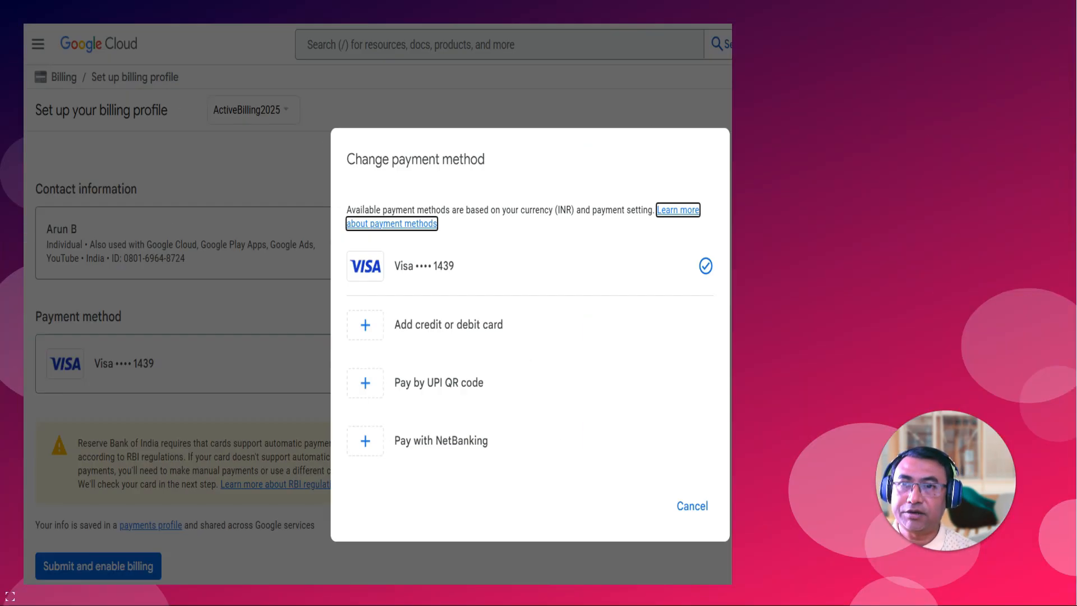
key(Right)
key(Right)
key(Right)
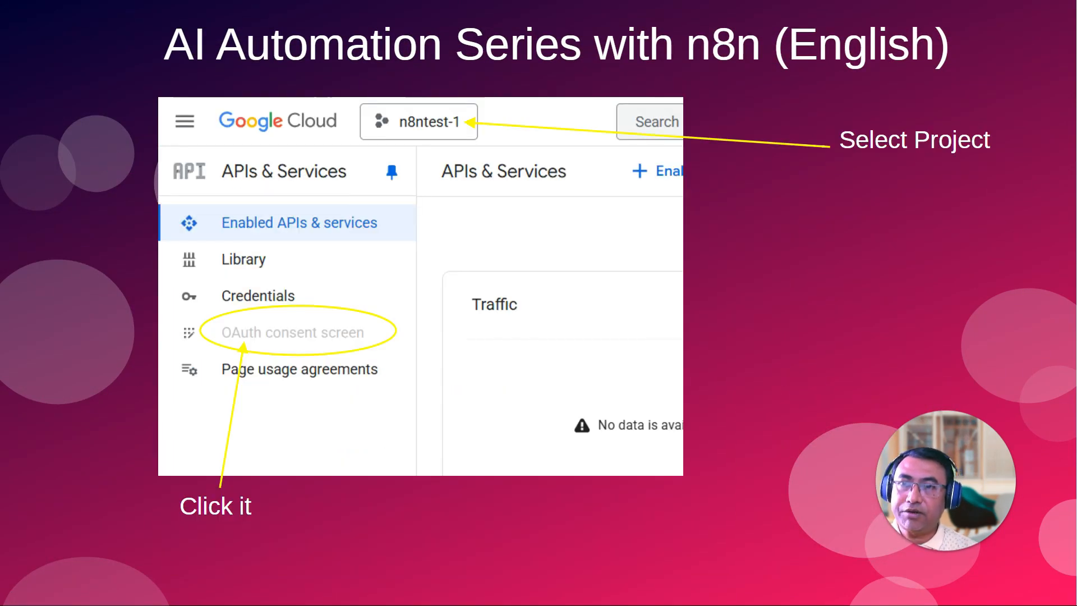
key(Right)
key(Right)
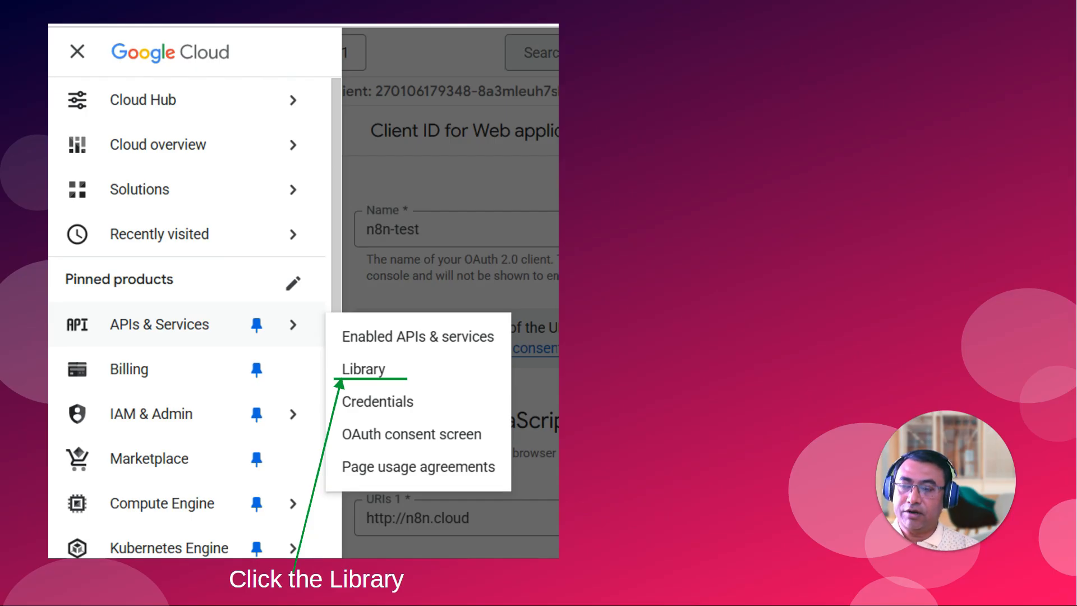
key(alt+Tab)
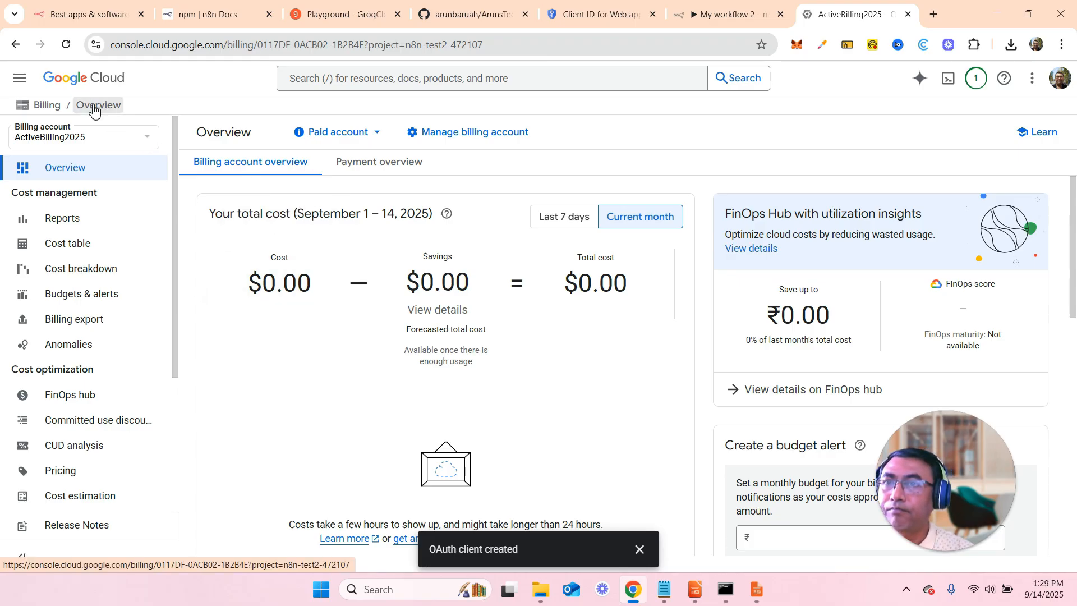
View the API Library under APIs & Services and return to the APIs & Services dashboard.
click(19, 77)
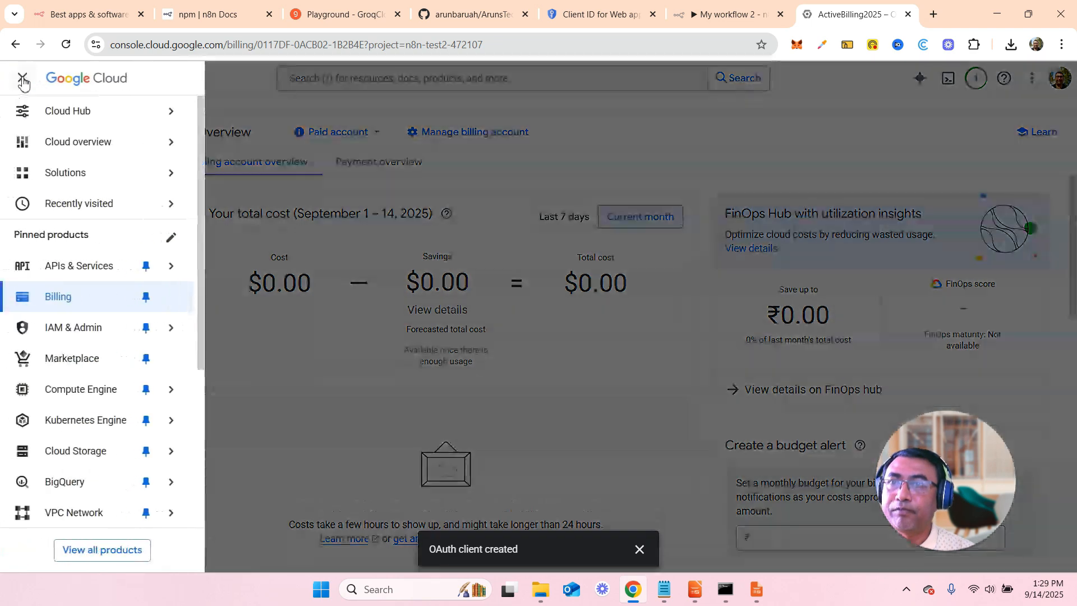
click(90, 266)
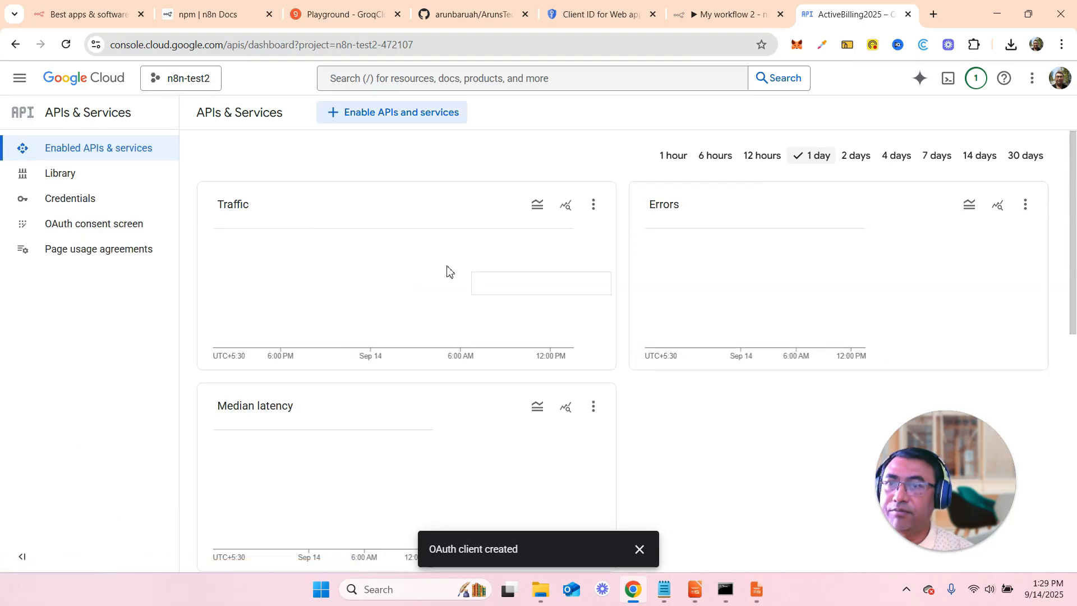
click(72, 175)
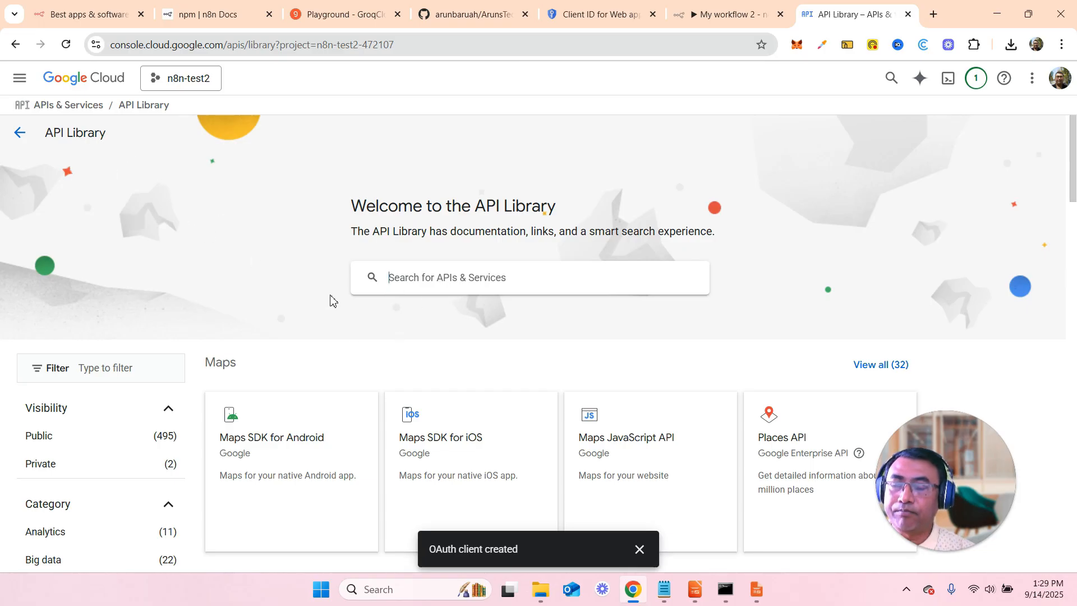
click(25, 136)
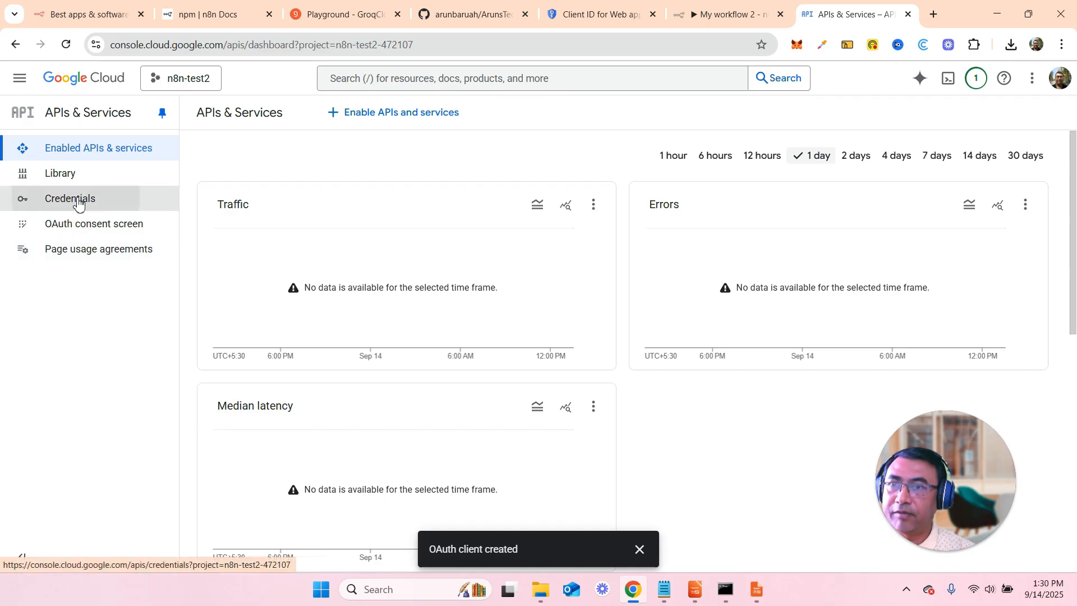
Open the n8n-test2 client from the project's credentials and examine its client ID, client secret entry and authorized URIs.
click(79, 206)
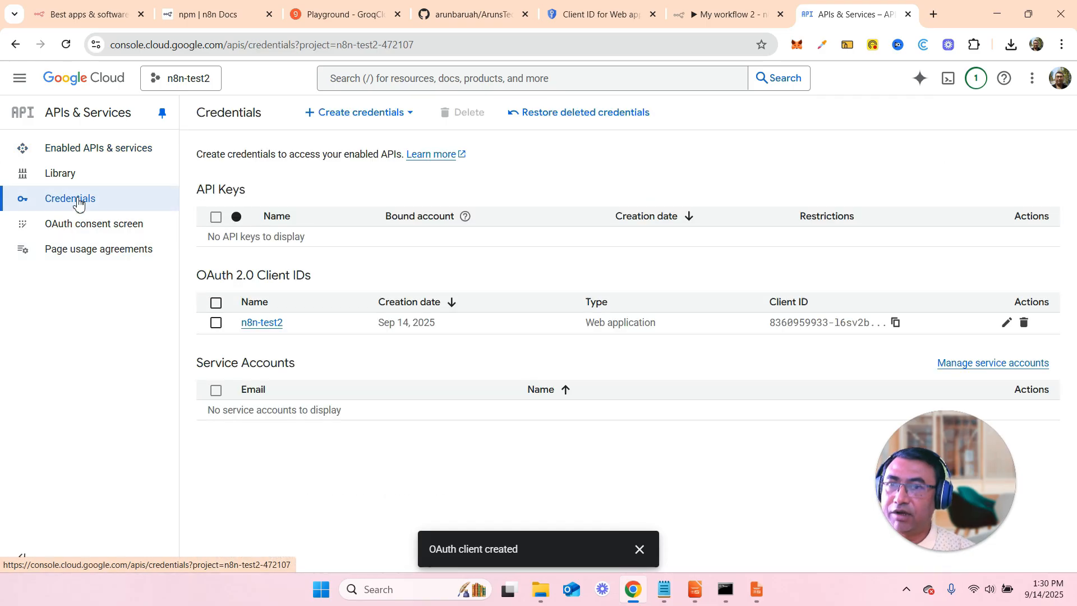
click(273, 331)
mouse_move(430, 332)
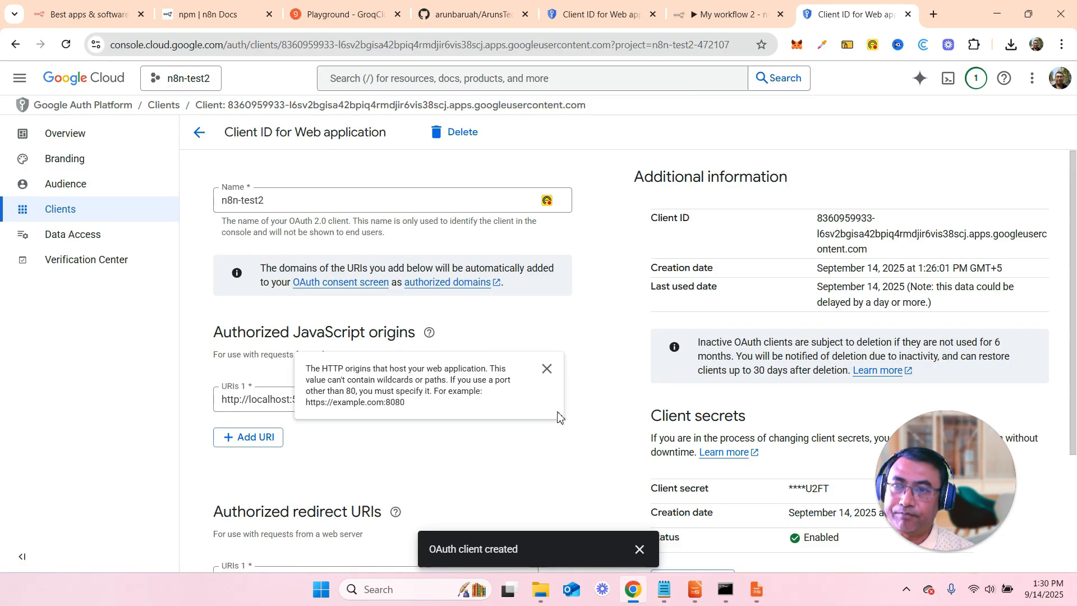
scroll(558, 481, down, 2)
scroll(558, 480, up, 2)
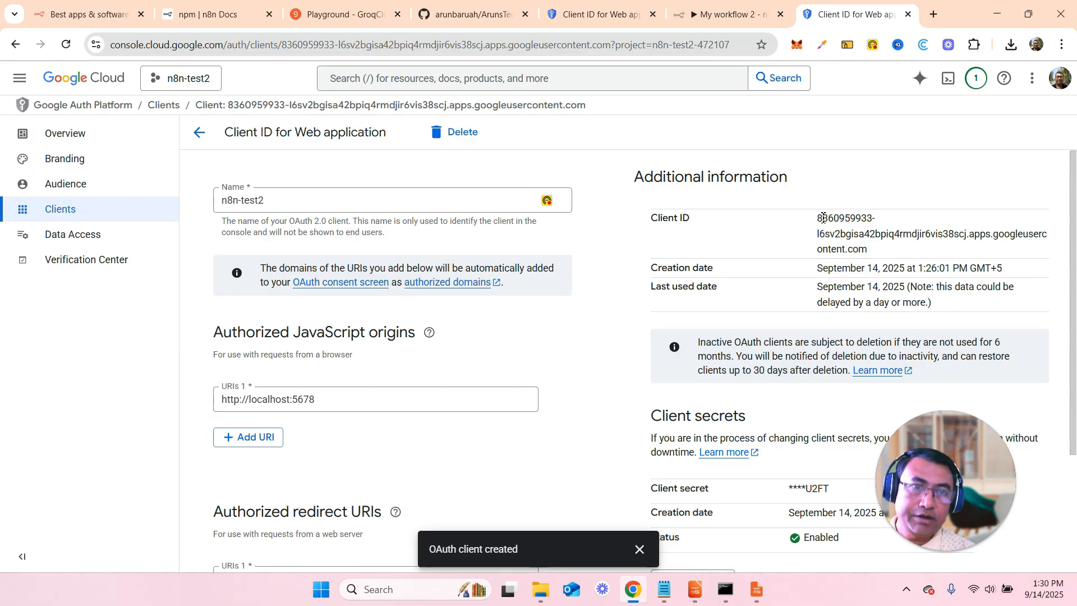
drag(822, 217, 880, 252)
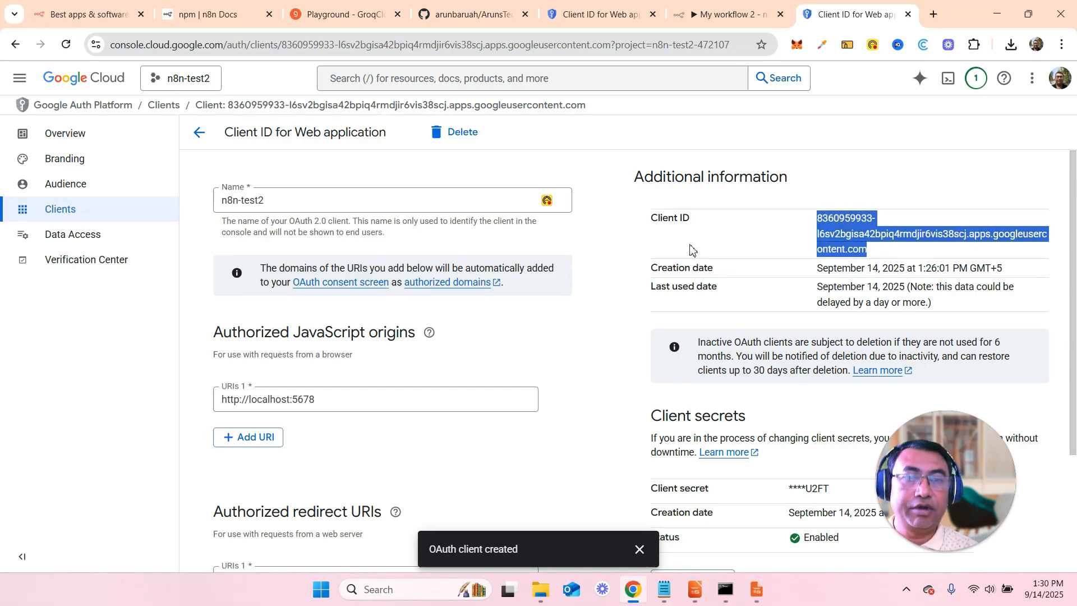
scroll(690, 249, down, 3)
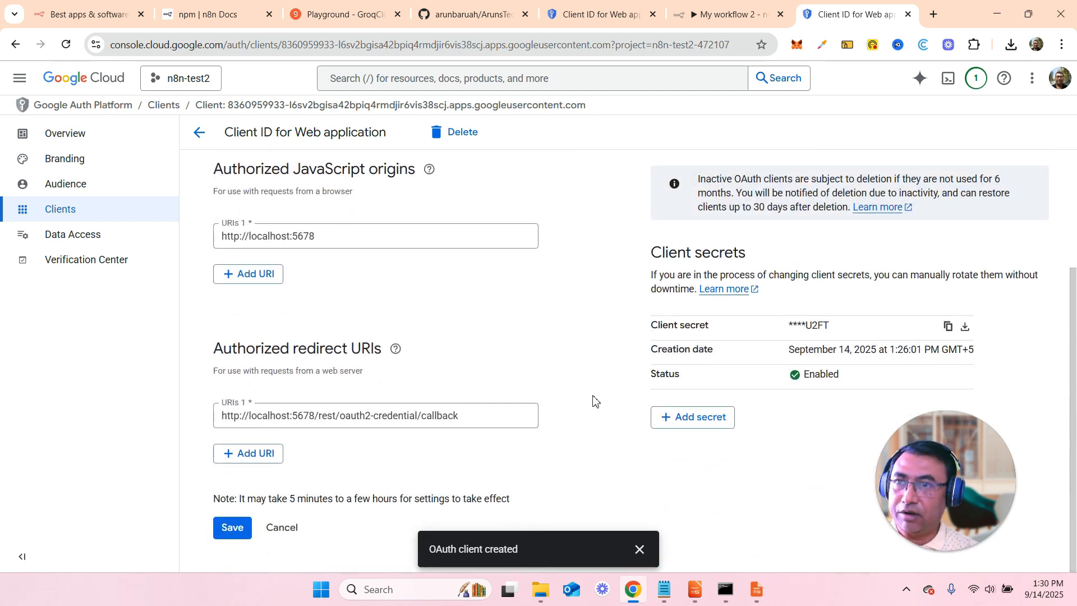
scroll(594, 401, up, 3)
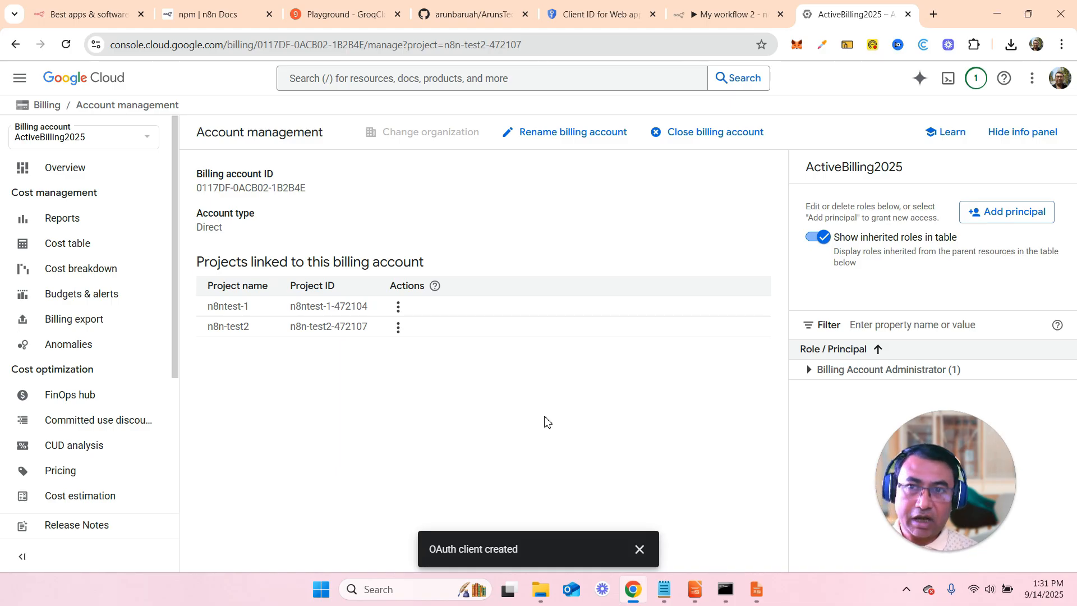
Leave the billing account pages and open the API Library under APIs & Services for the n8n-test2 project.
click(53, 177)
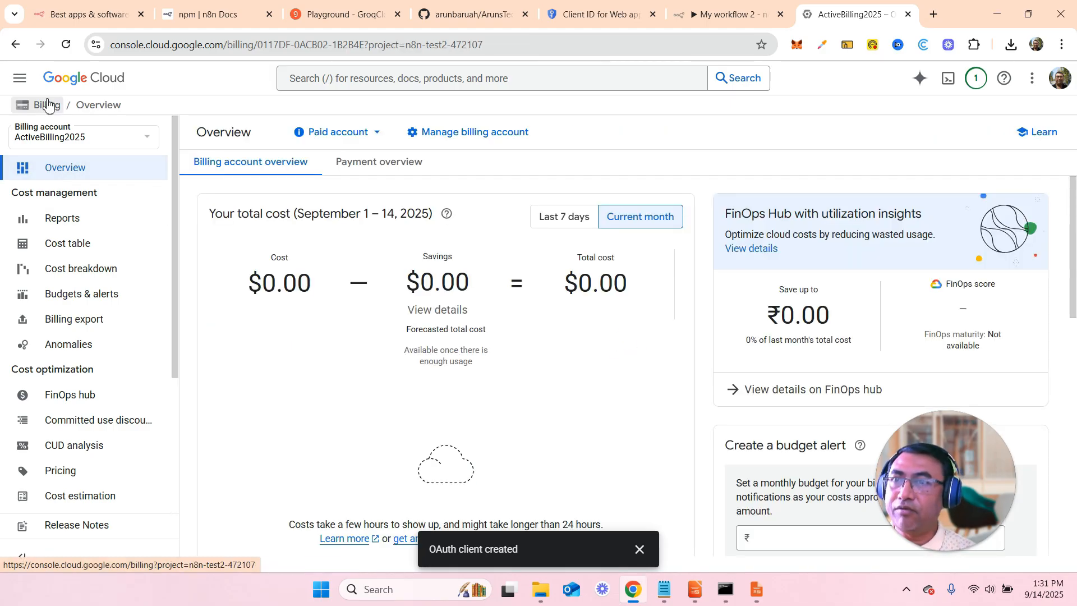
click(19, 78)
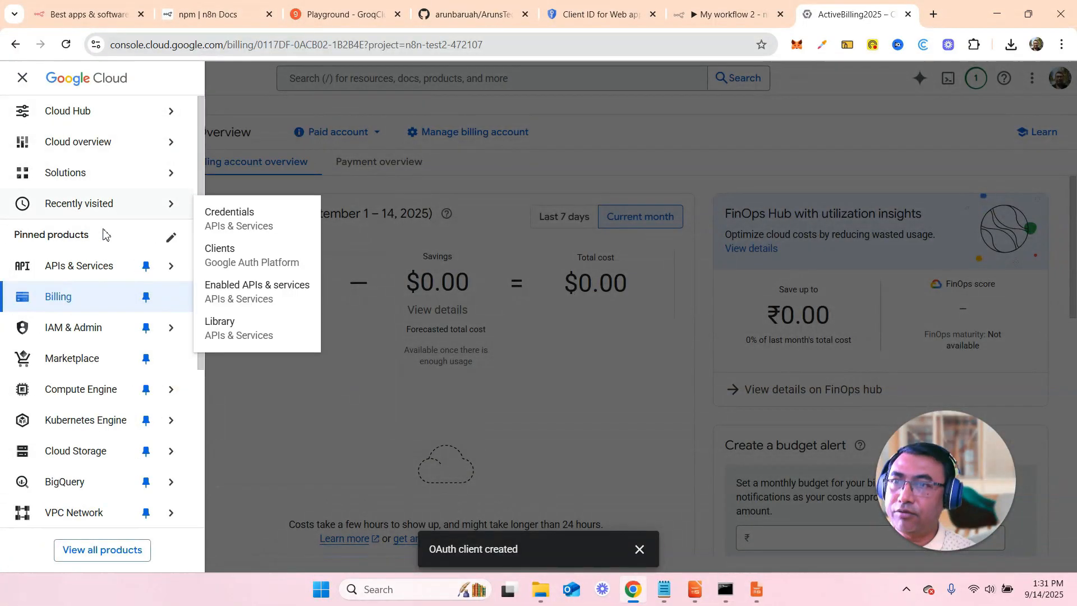
click(87, 267)
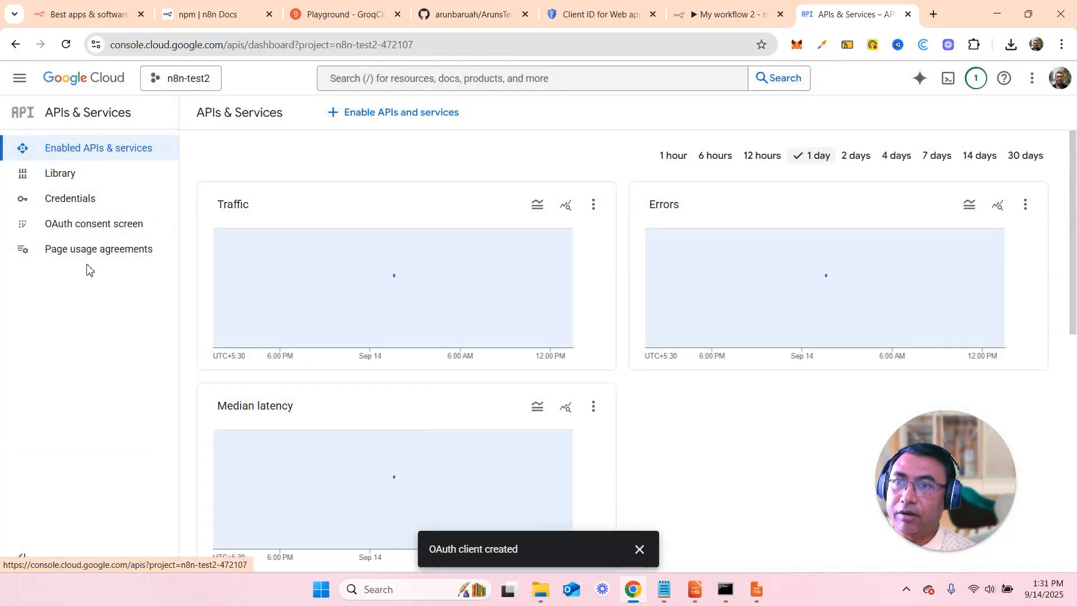
click(64, 178)
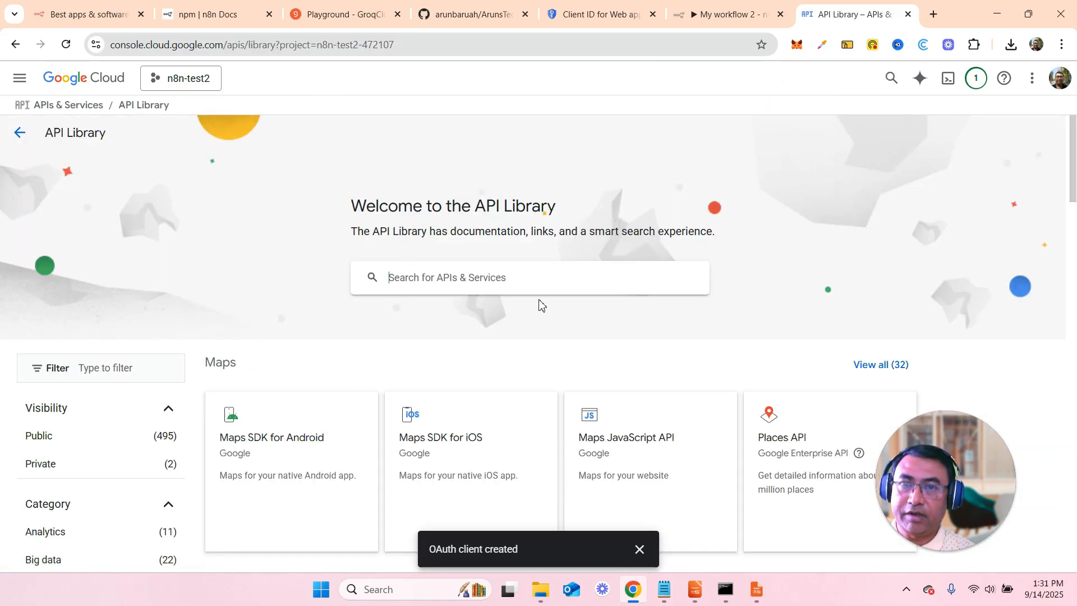
Search the API Library for "gmail api" and enable the Gmail API for the n8n-test2 project.
click(541, 275)
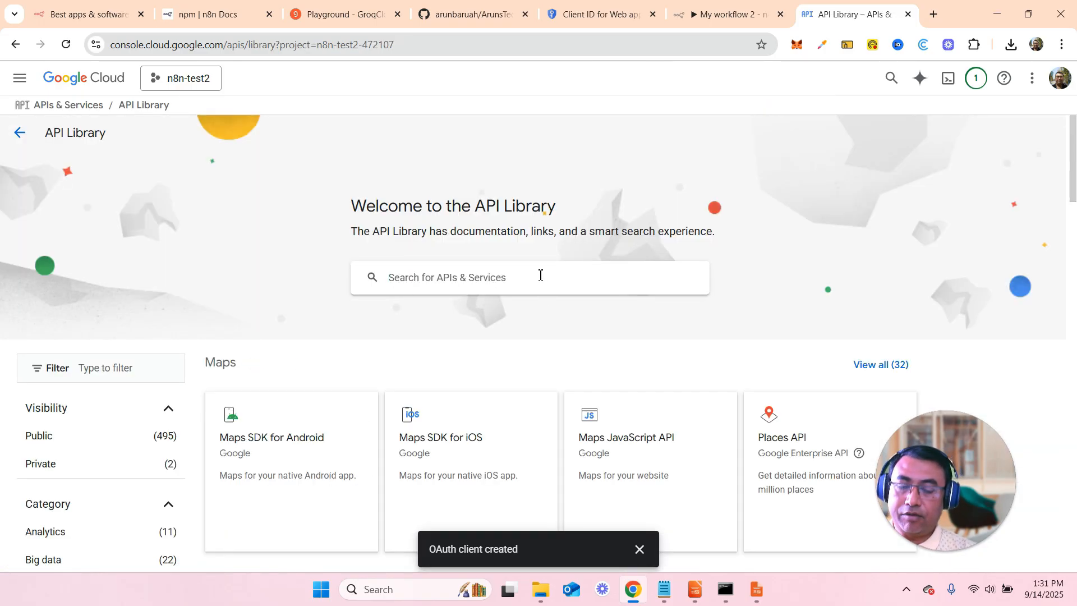
text(gmail)
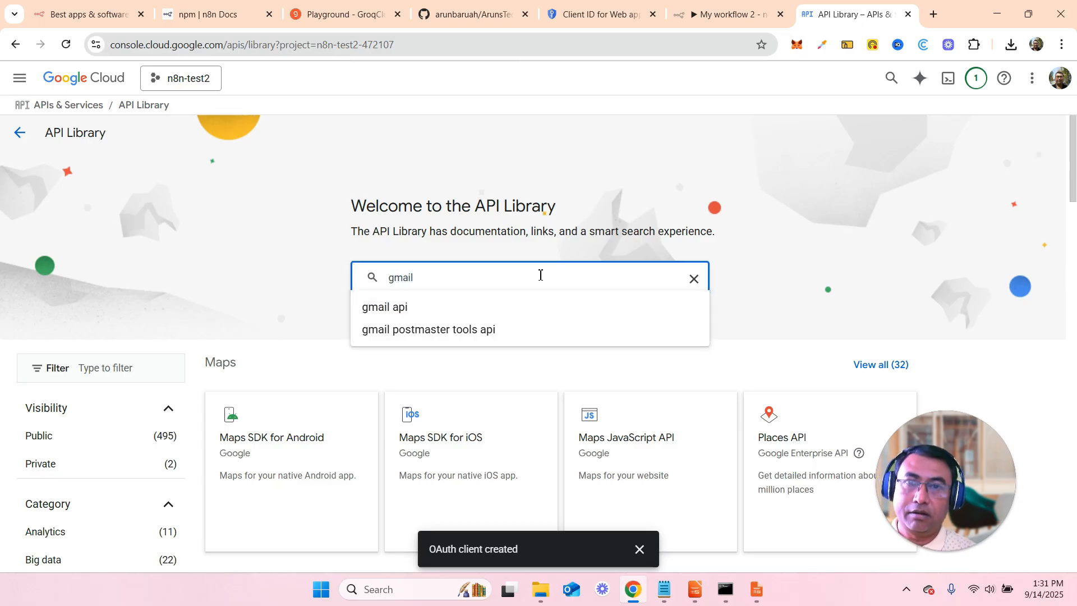
click(405, 310)
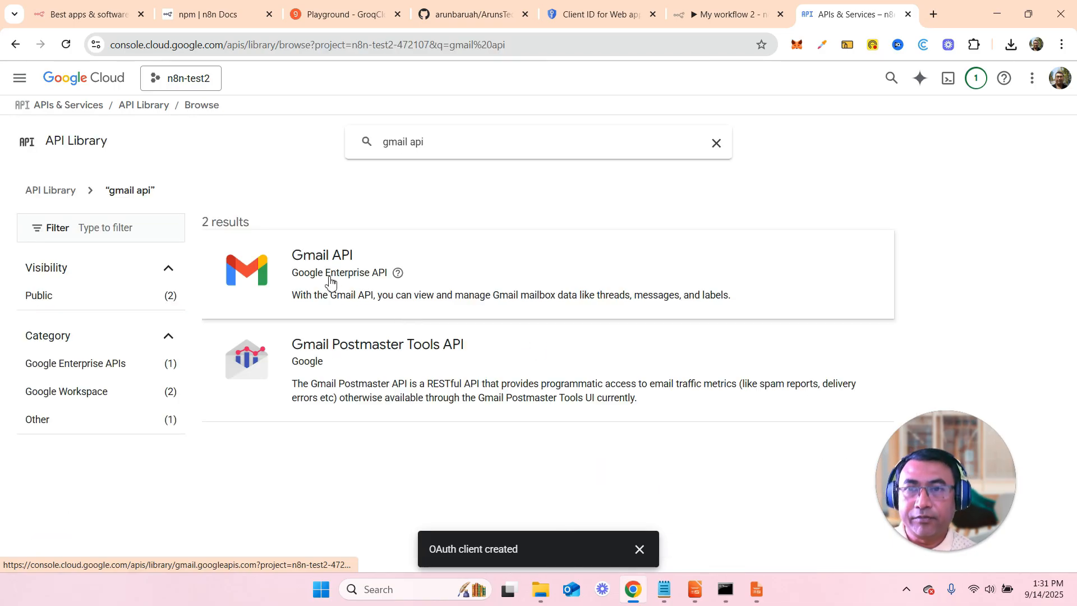
click(330, 284)
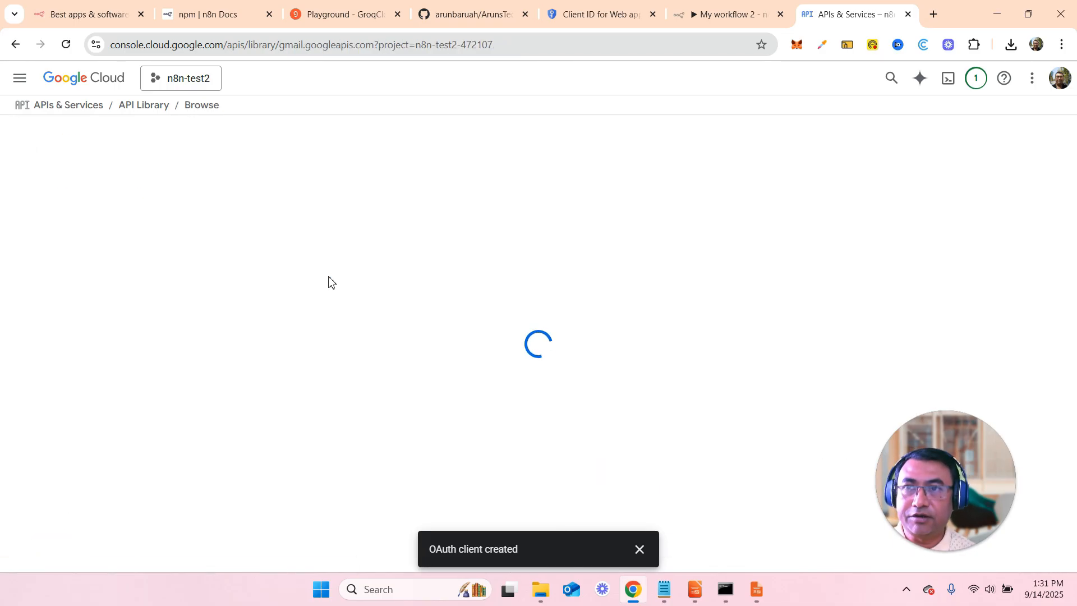
click(155, 258)
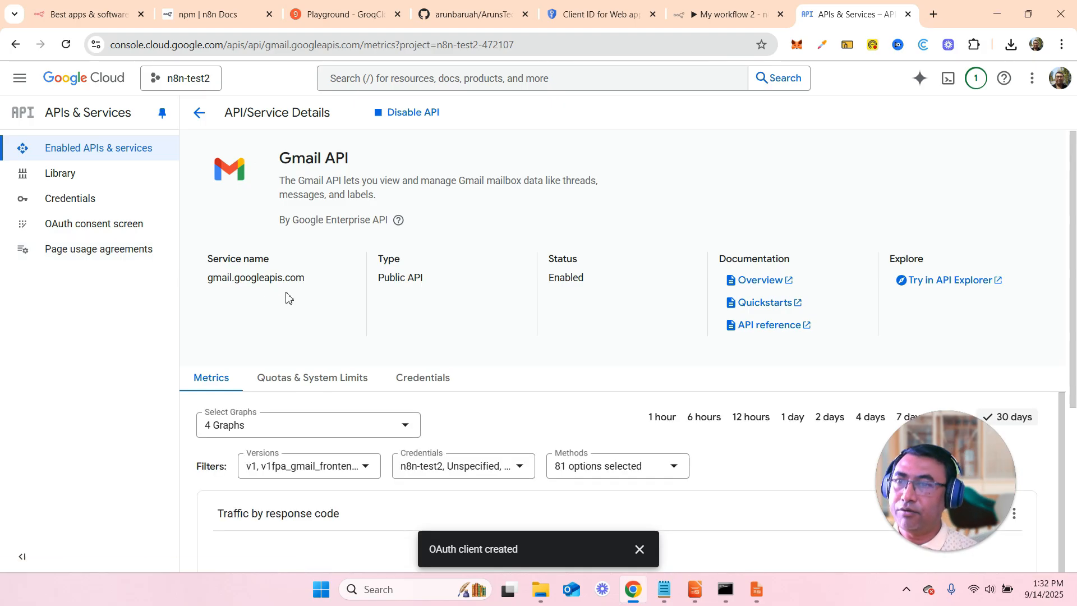
Open the OAuth consent screen settings and review the Branding page's app information, logo, domain and authorized domain fields.
click(72, 175)
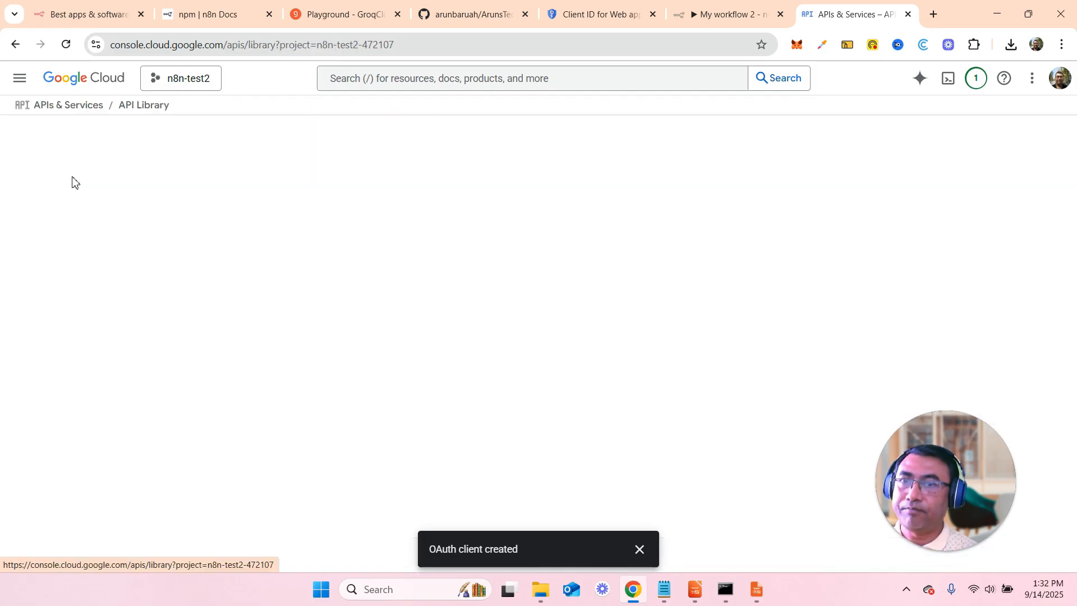
click(118, 229)
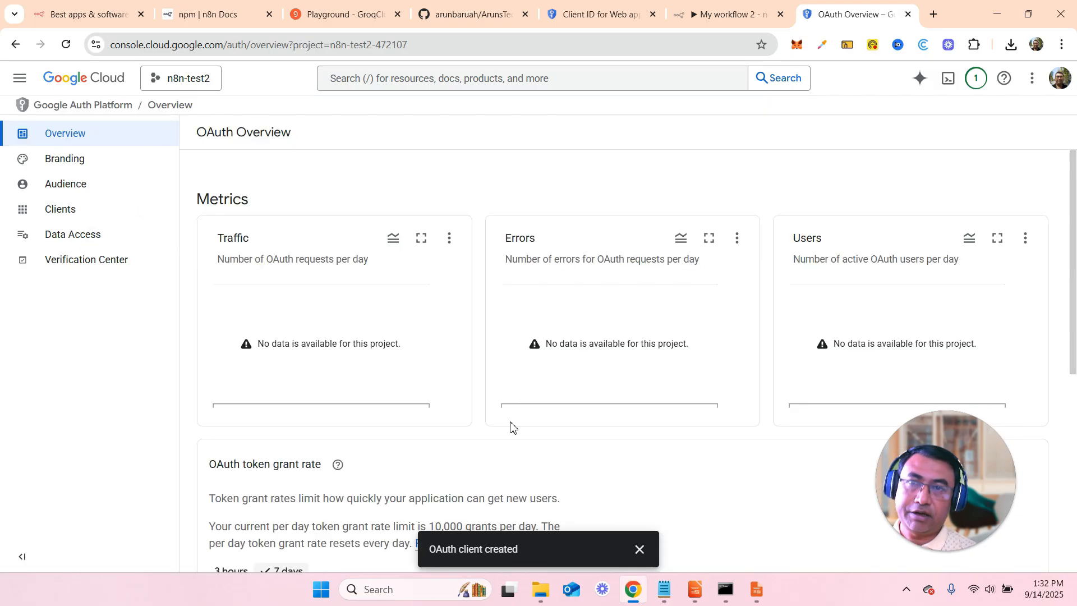
click(640, 550)
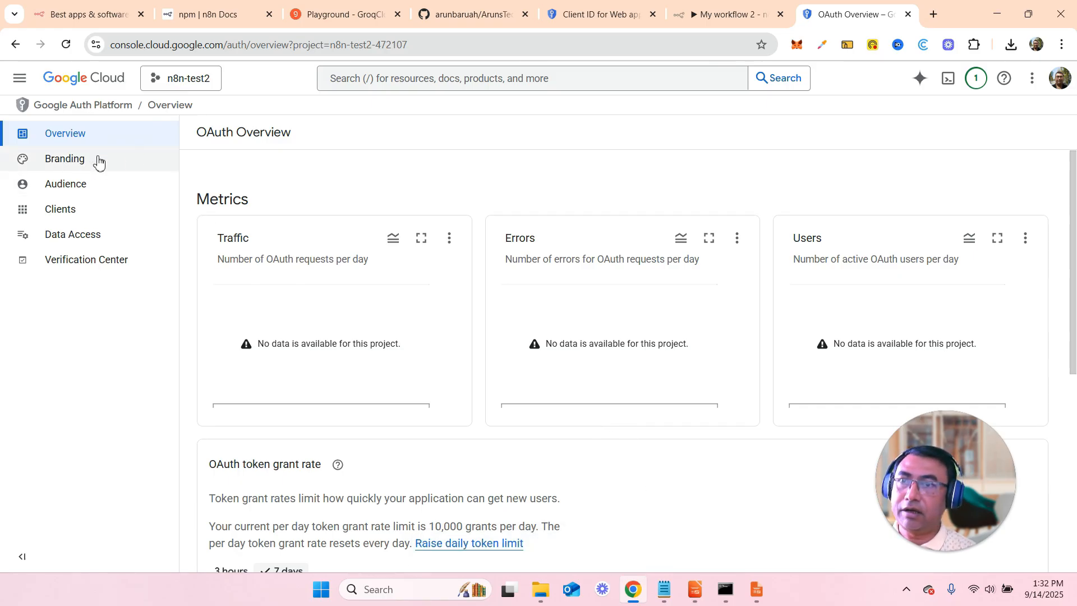
click(73, 162)
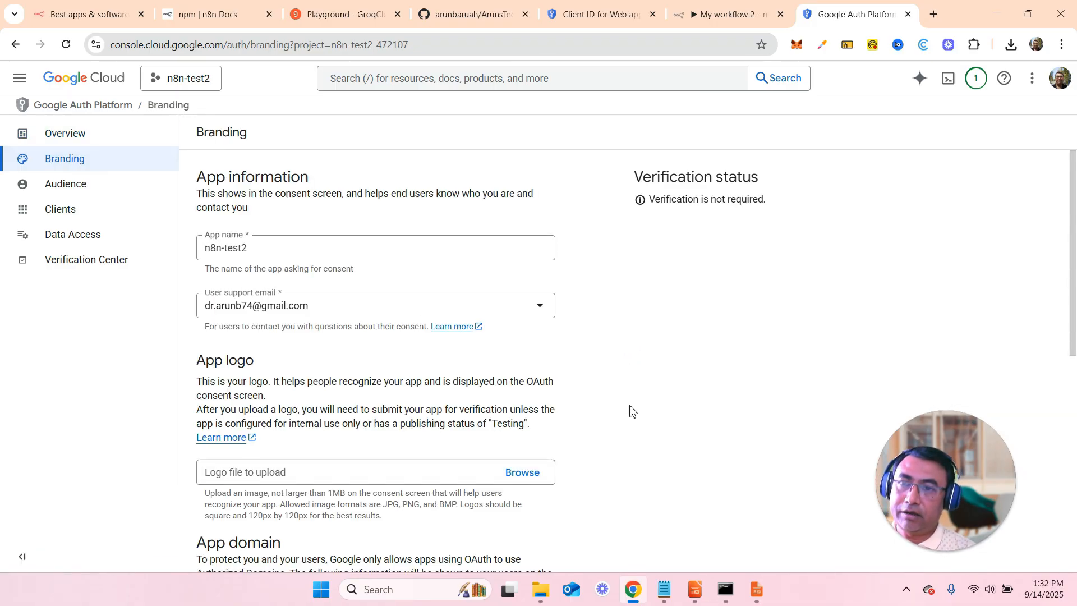
scroll(632, 413, down, 3)
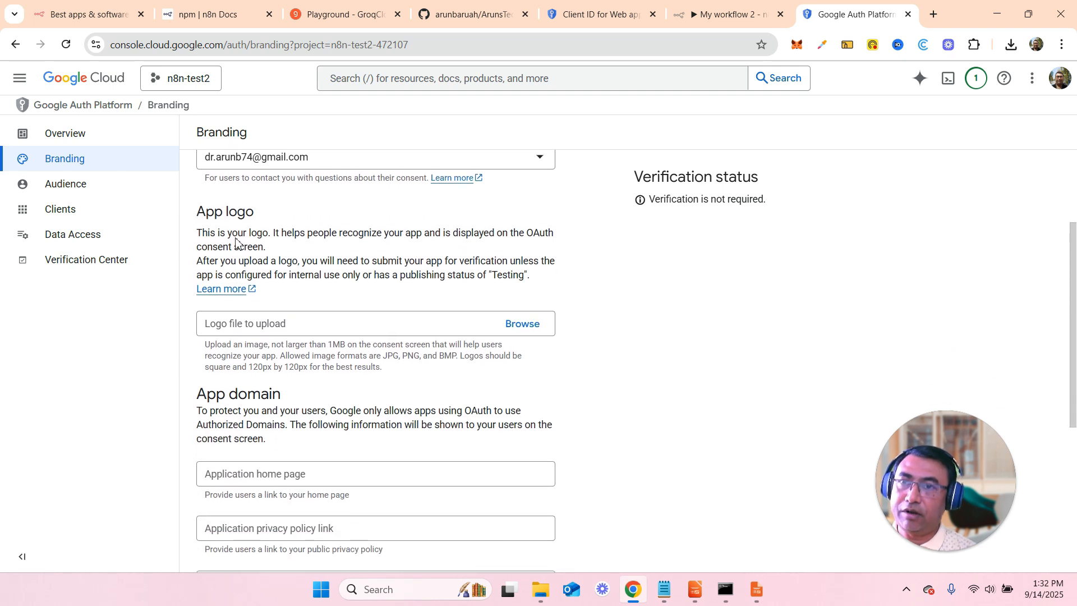
scroll(611, 377, down, 6)
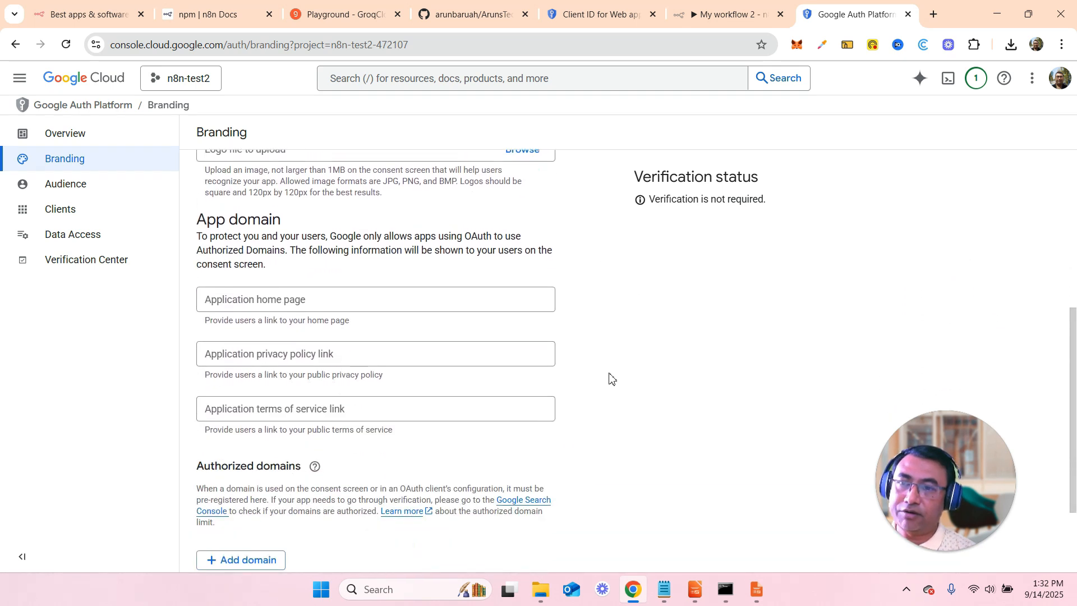
scroll(611, 378, up, 8)
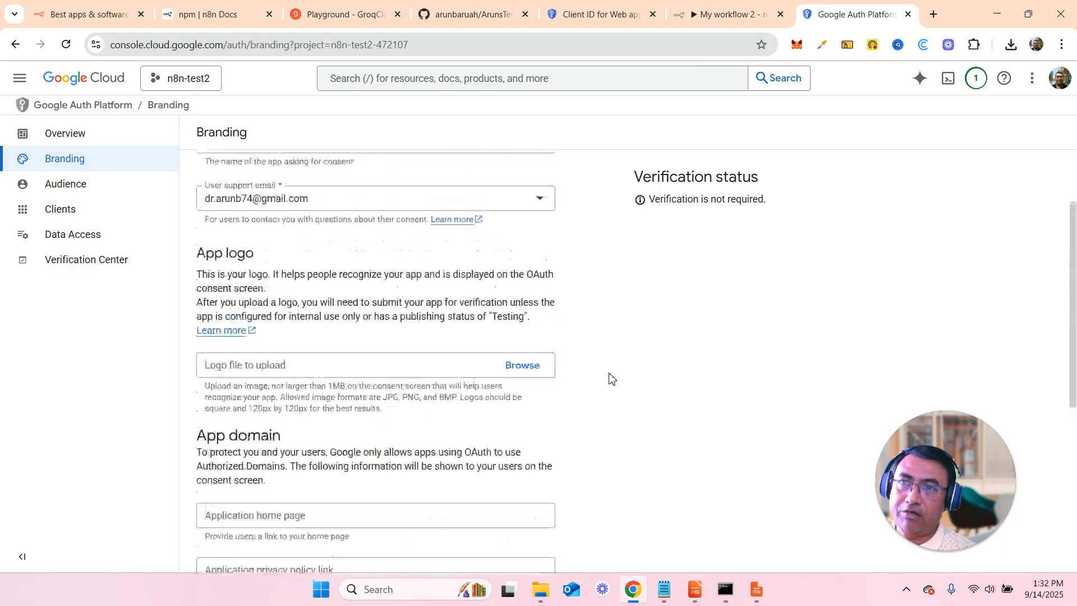
Publish the app to production from the Audience settings and open the n8n-test2 OAuth client's details.
click(83, 192)
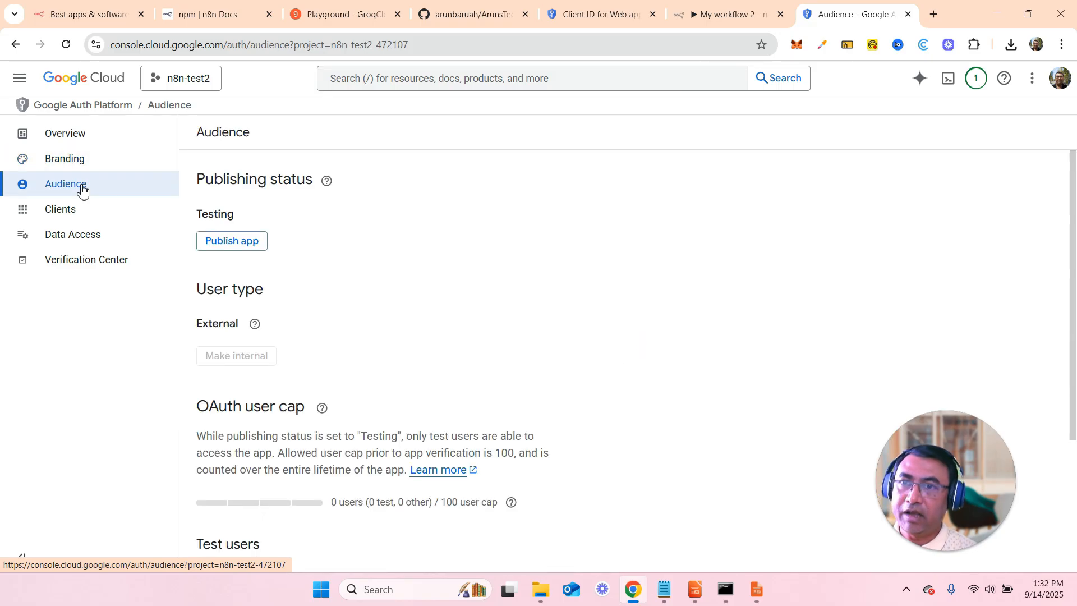
click(234, 243)
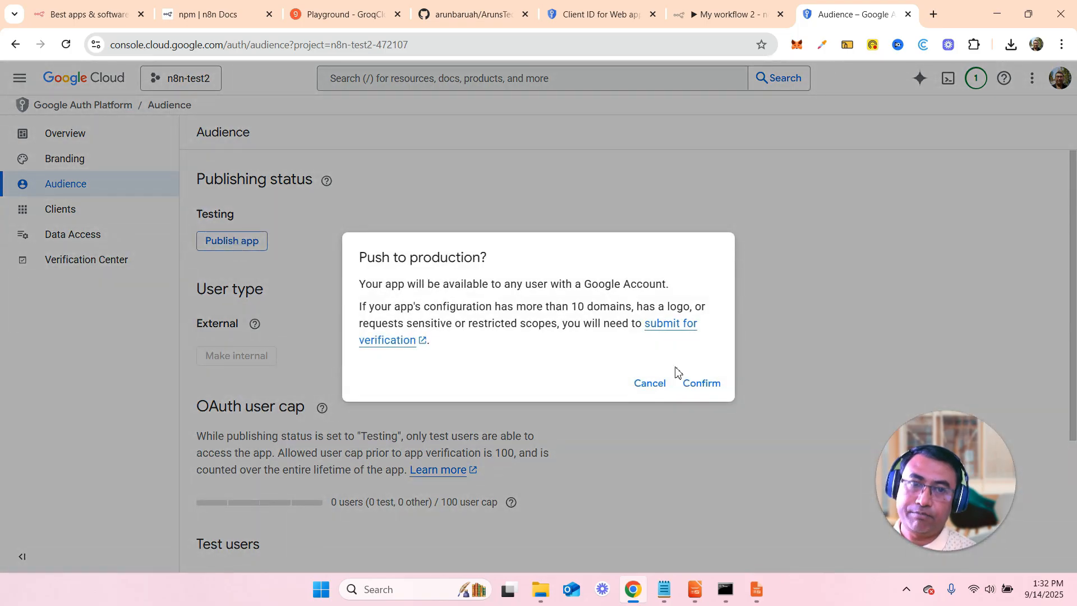
click(701, 384)
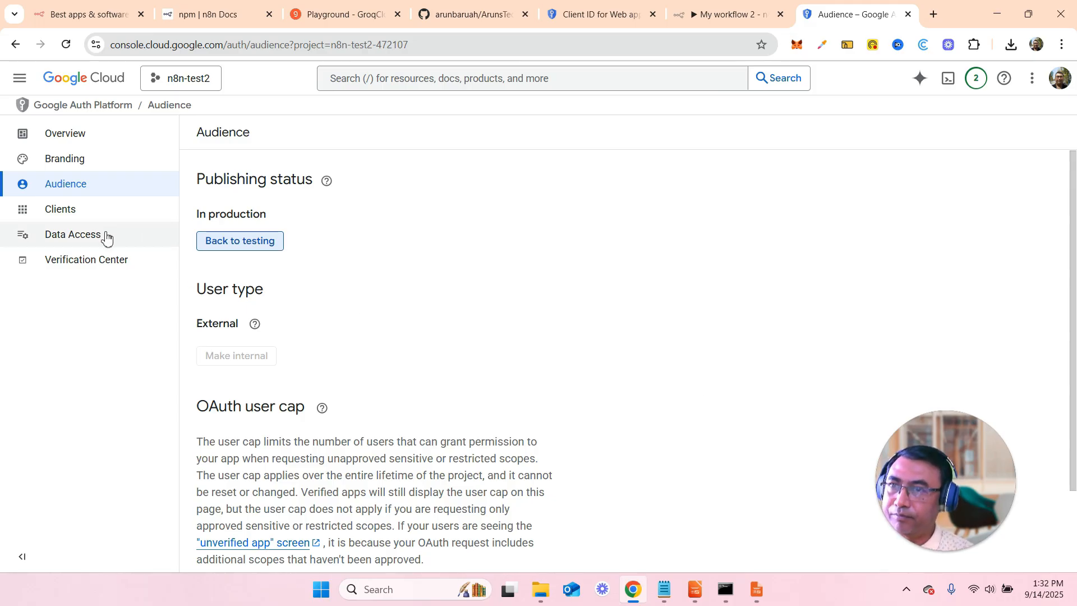
click(82, 222)
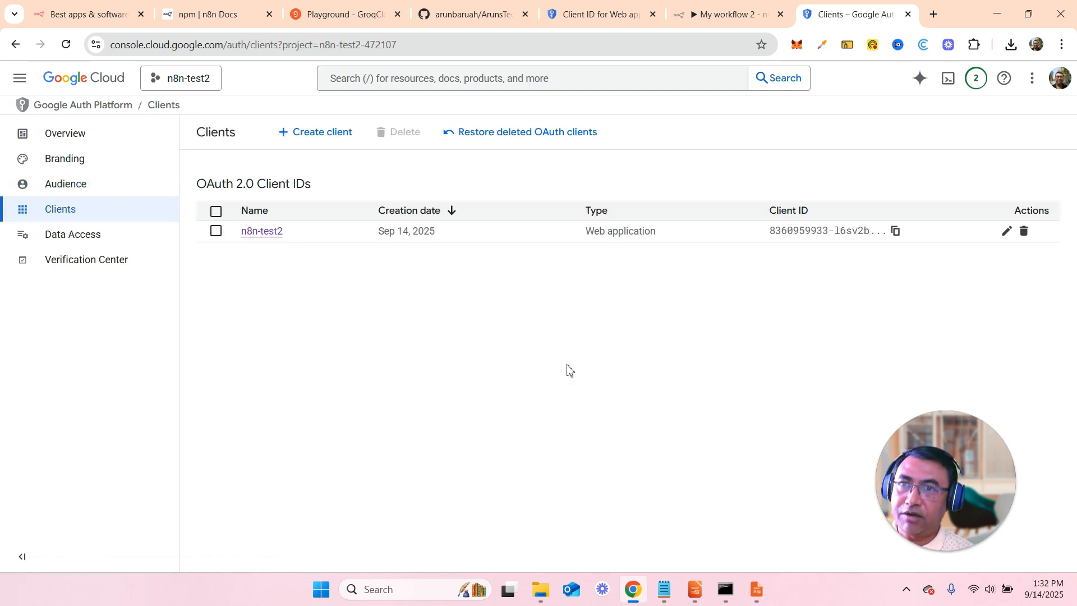
click(264, 232)
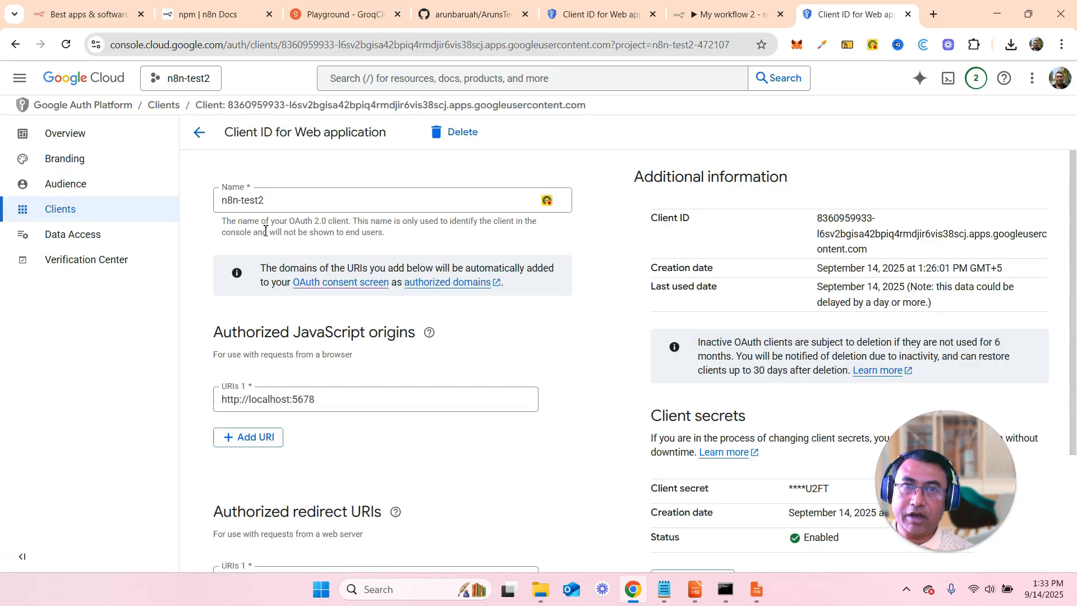
Close the open My workflow 2 page and reopen n8n at localhost:5678 in a new browser tab.
click(700, 17)
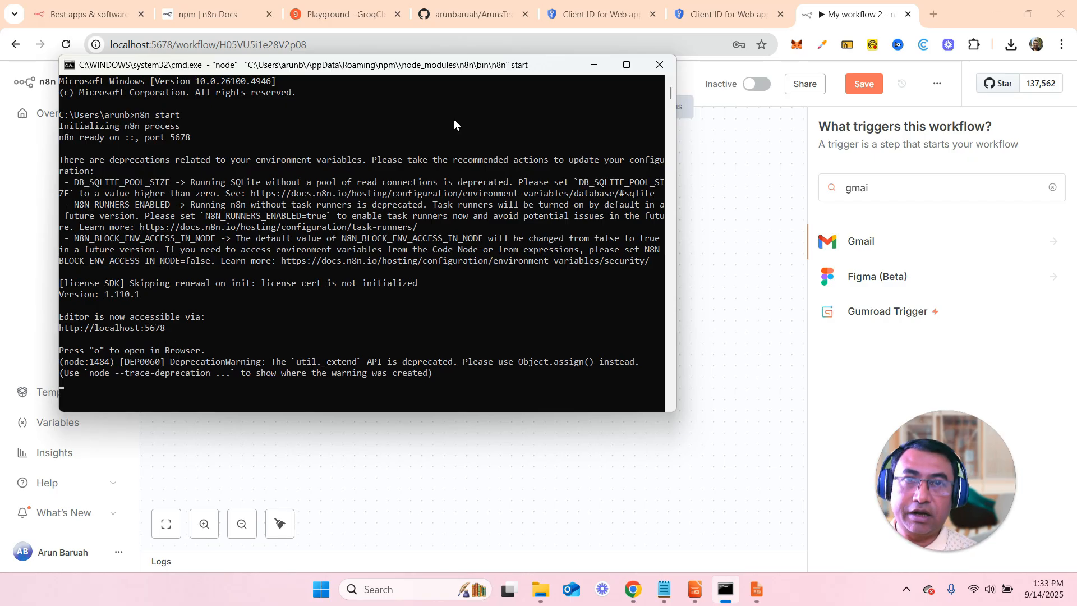
click(595, 64)
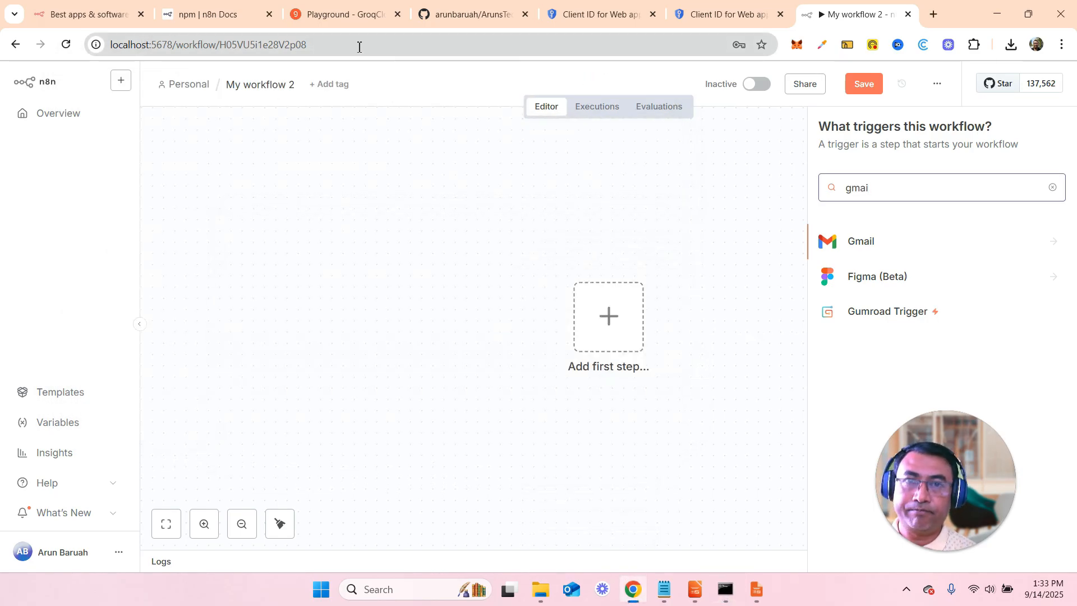
click(909, 14)
click(598, 142)
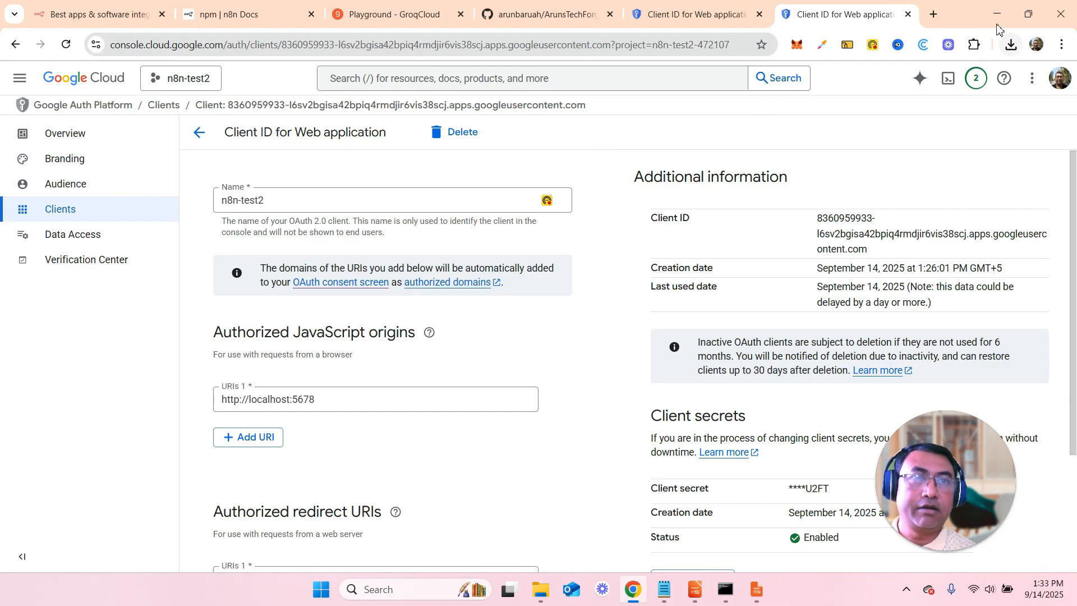
click(934, 14)
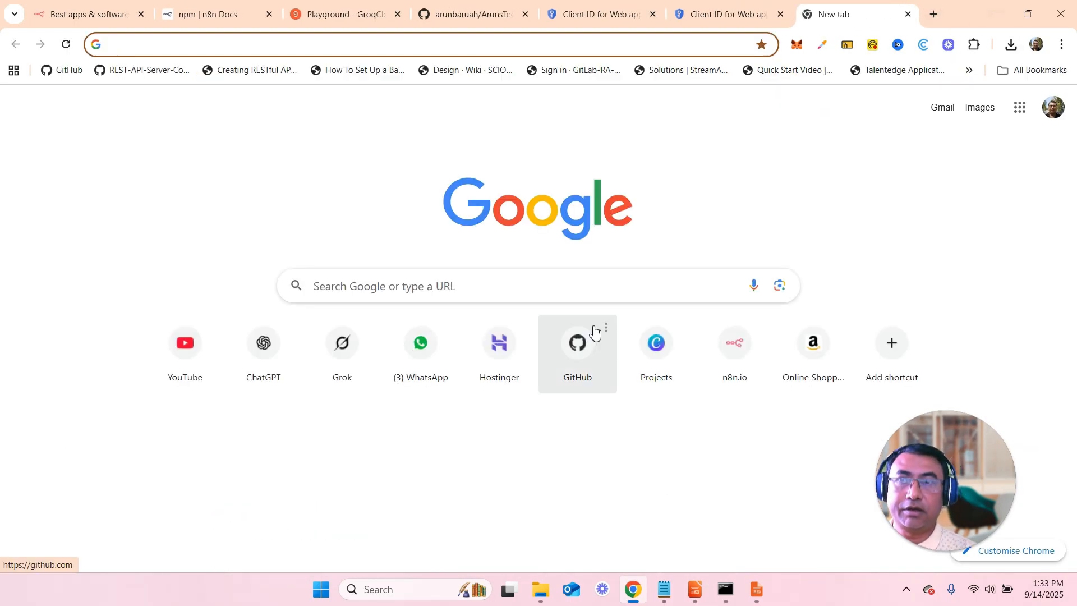
text(localhost:5678)
key(Return)
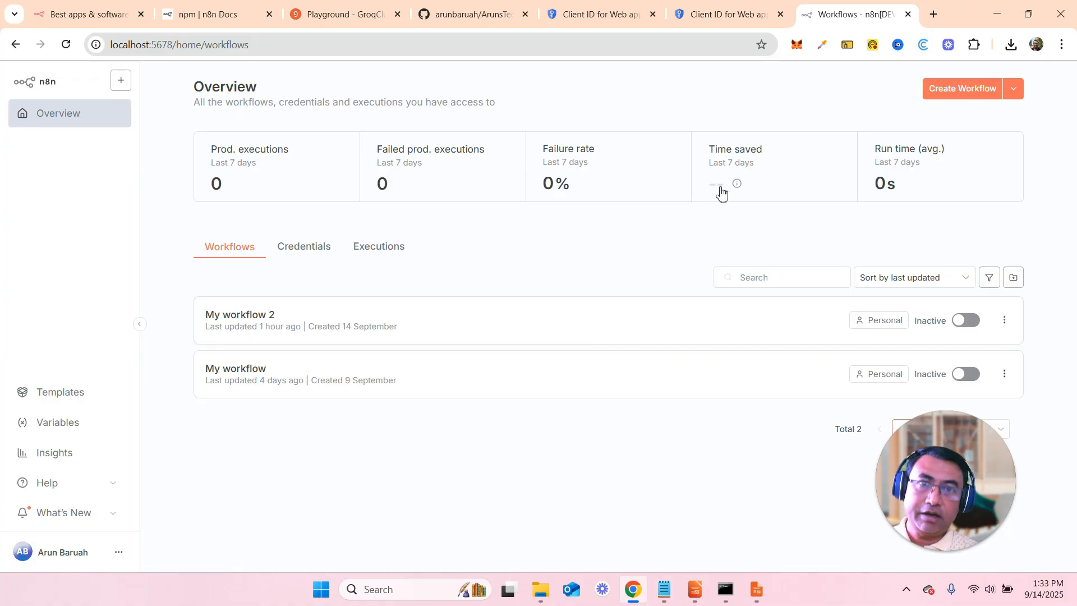
Create a new n8n workflow and add Gmail's "On message received" trigger as its first step.
click(948, 94)
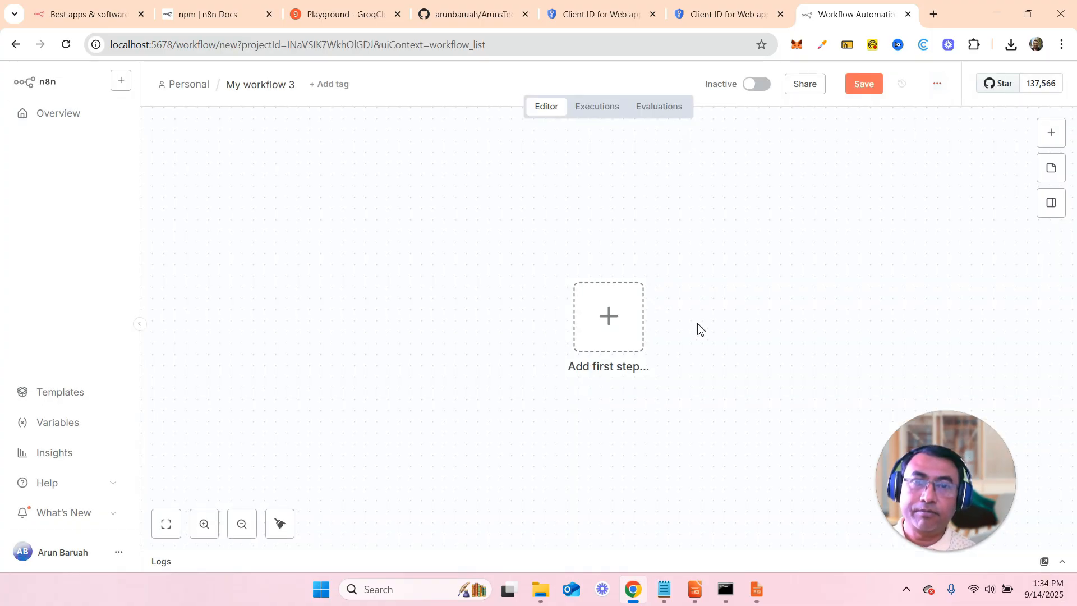
click(602, 336)
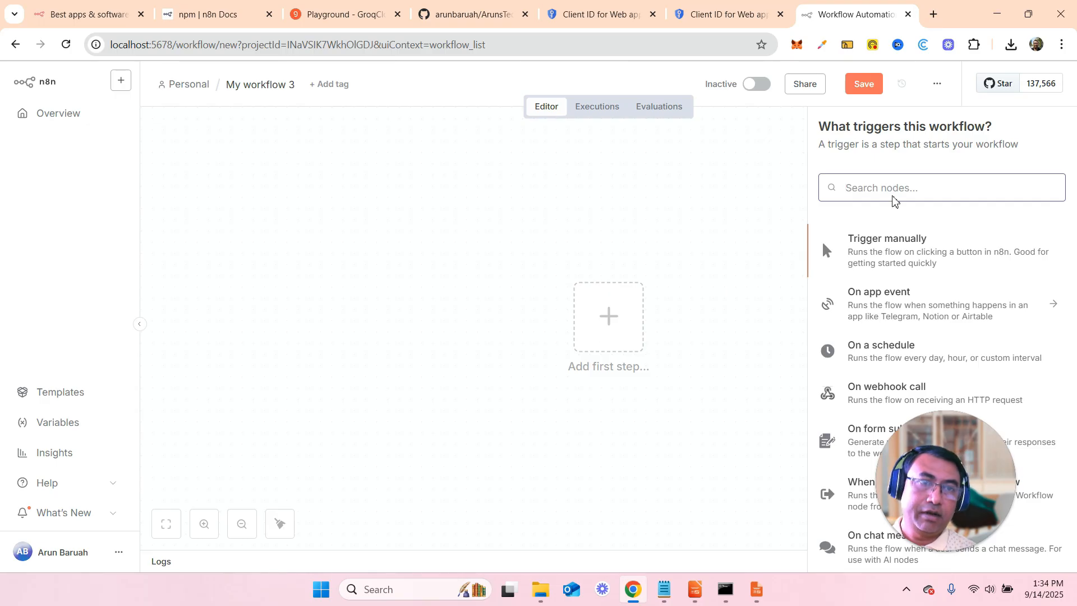
text(gmail)
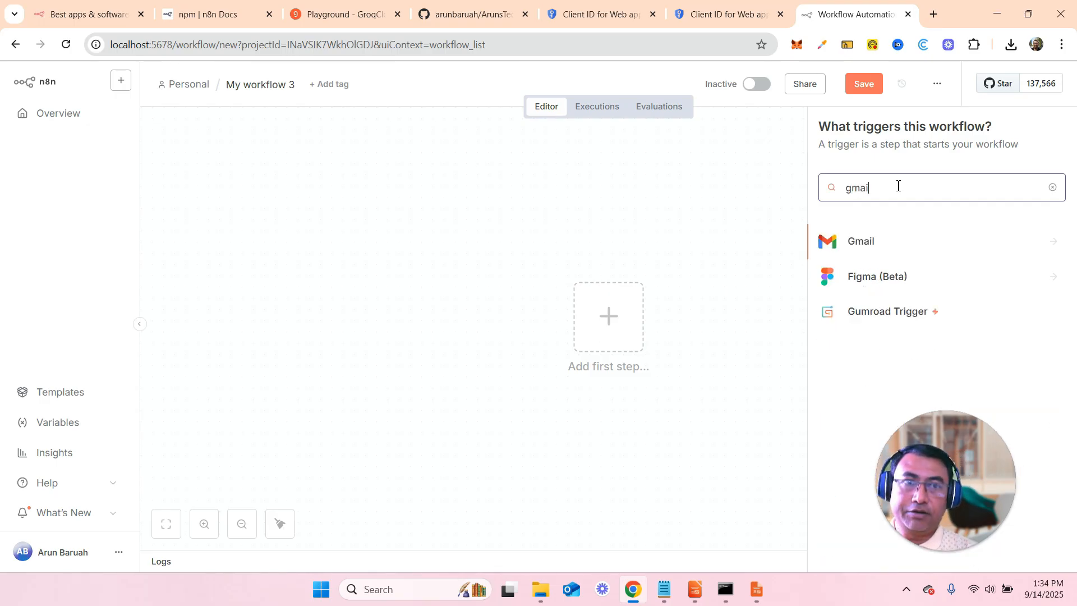
click(862, 243)
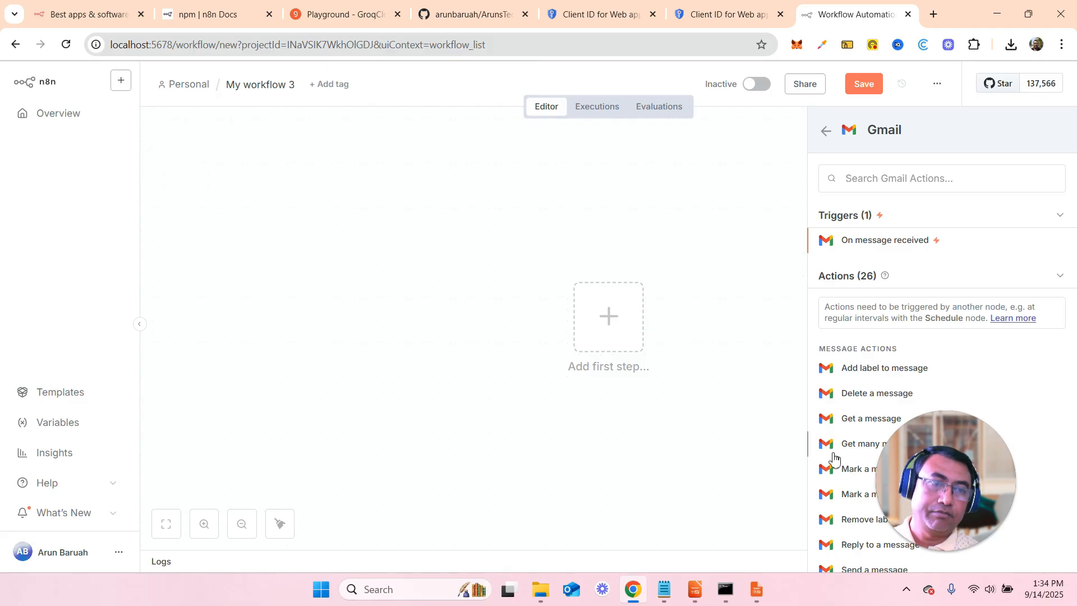
scroll(833, 458, down, 5)
scroll(835, 459, up, 5)
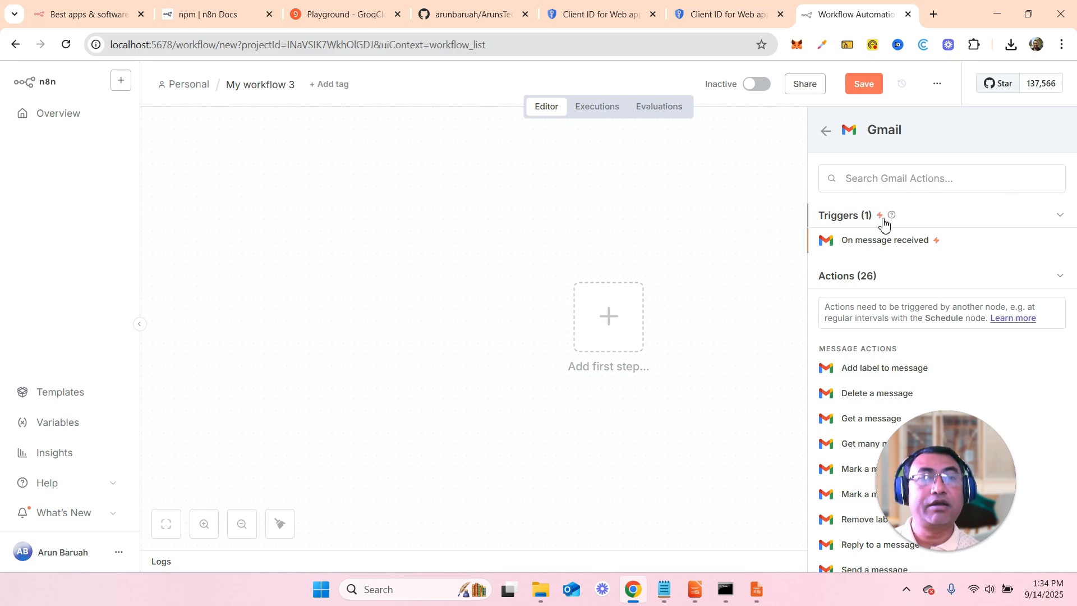
click(884, 242)
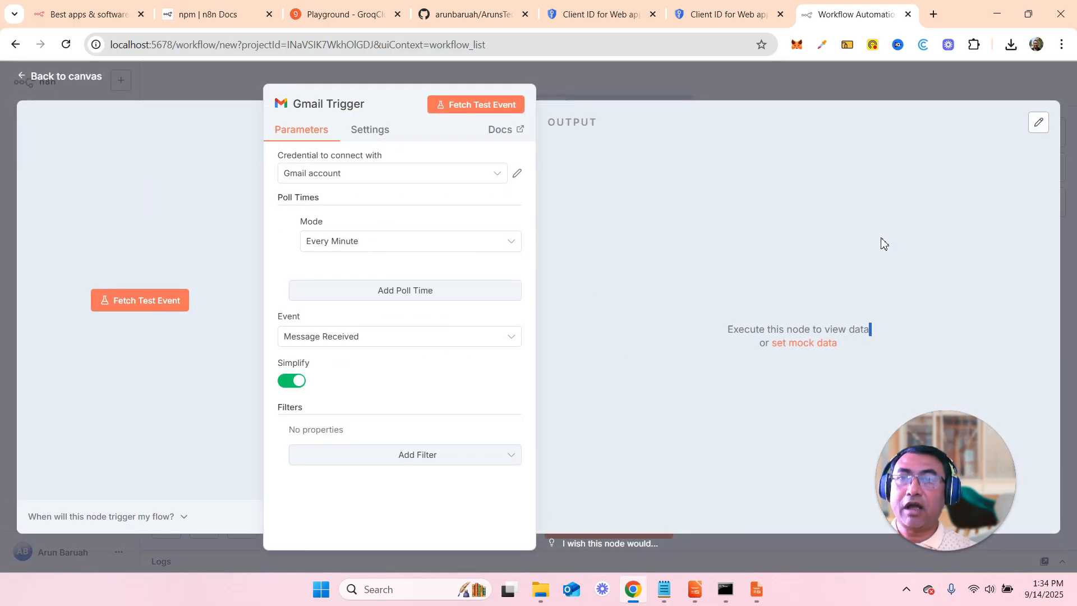
Create a new Gmail OAuth2 credential for the Gmail Trigger and fill in its Client ID from the n8n-test2 client in Google Cloud.
click(342, 180)
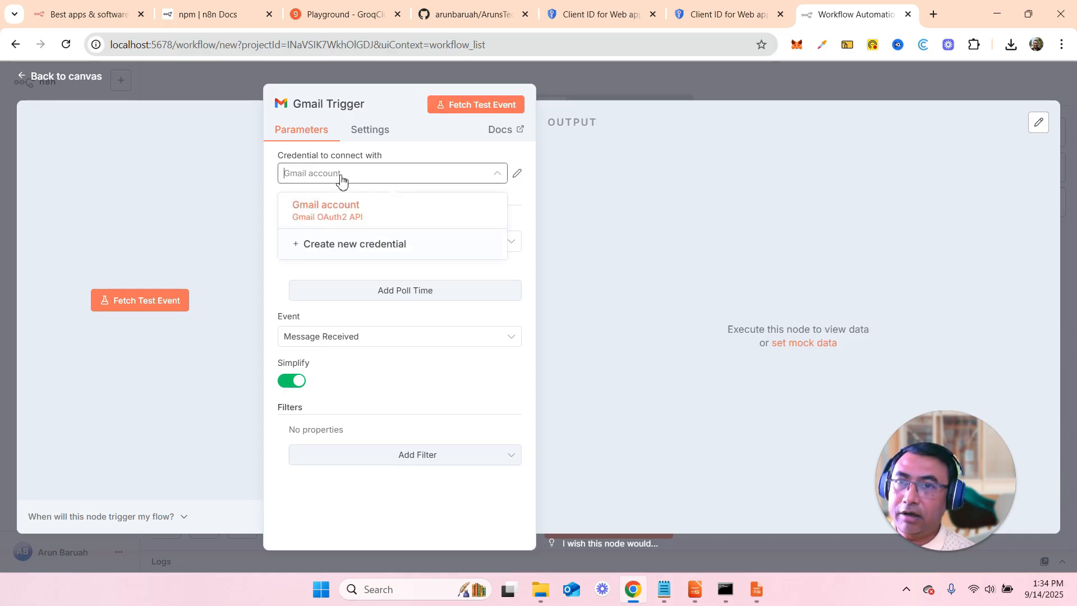
click(348, 247)
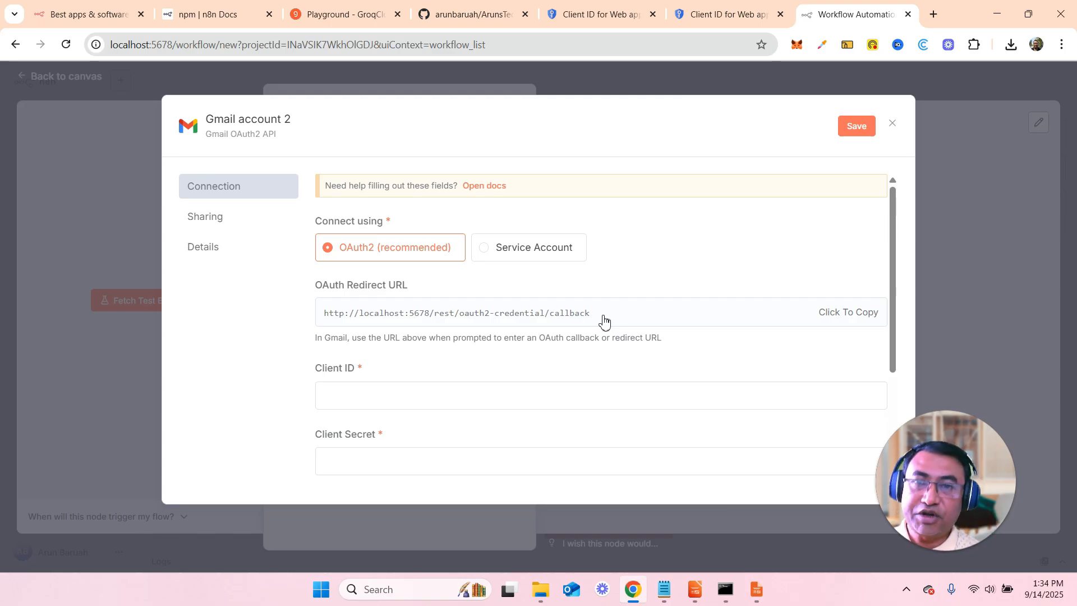
click(408, 403)
scroll(409, 403, down, 2)
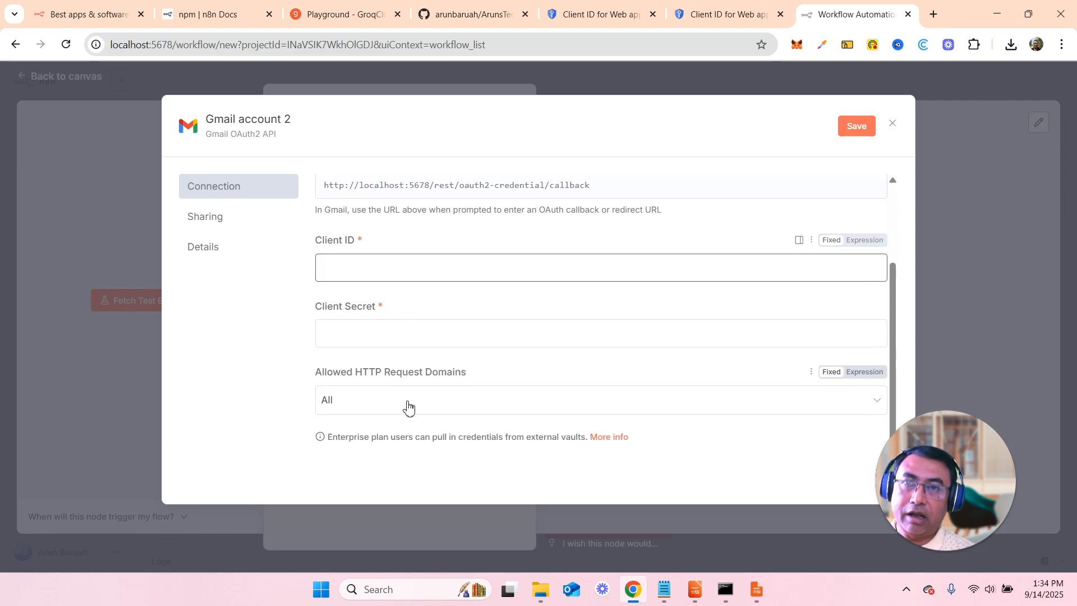
click(715, 16)
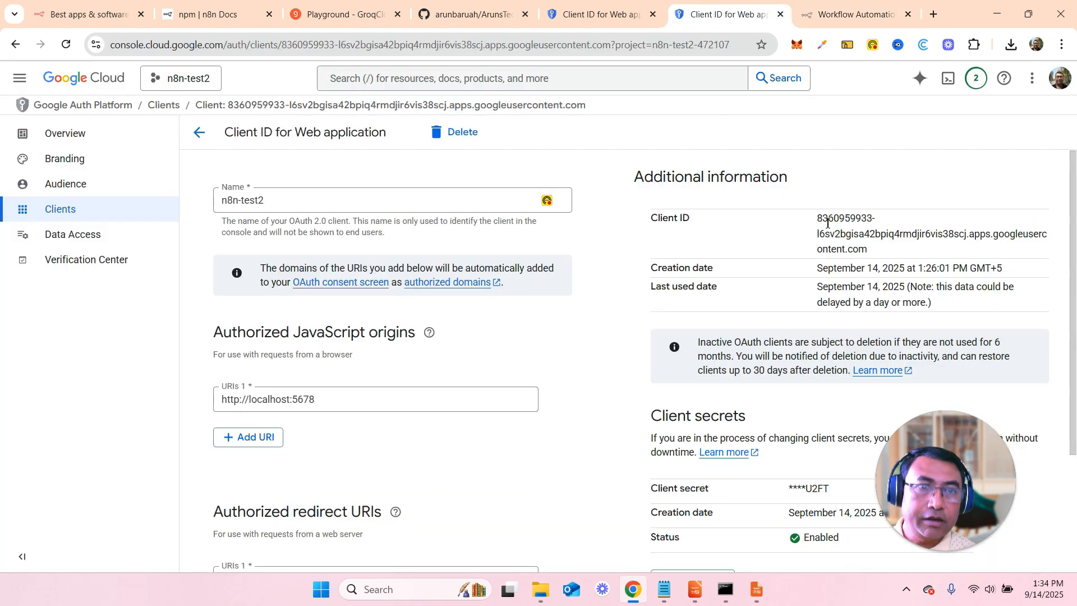
drag(816, 223, 869, 250)
key(ctrl+c)
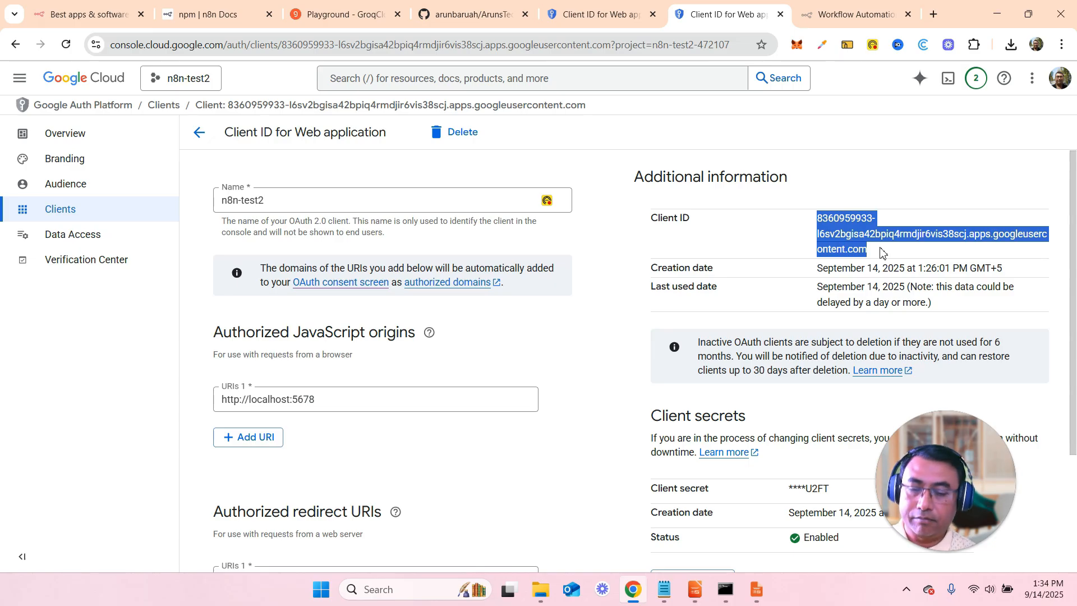
click(818, 18)
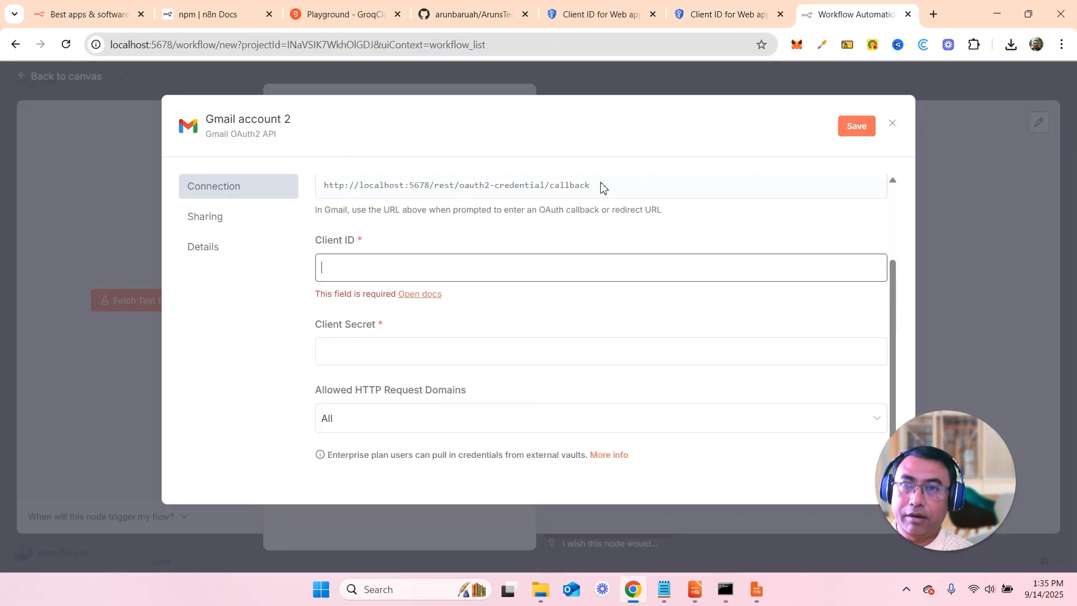
key(ctrl+v)
Copy the n8n-test2 client secret from Google Cloud into the credential's Client Secret field and keep Allowed HTTP Request Domains at All.
click(473, 331)
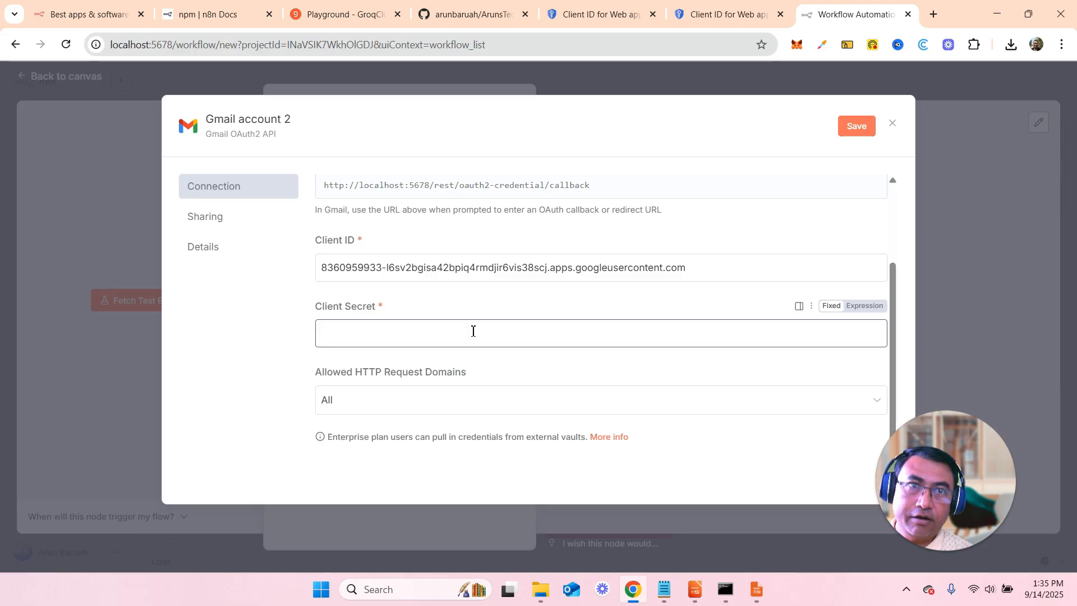
click(697, 17)
scroll(716, 343, down, 3)
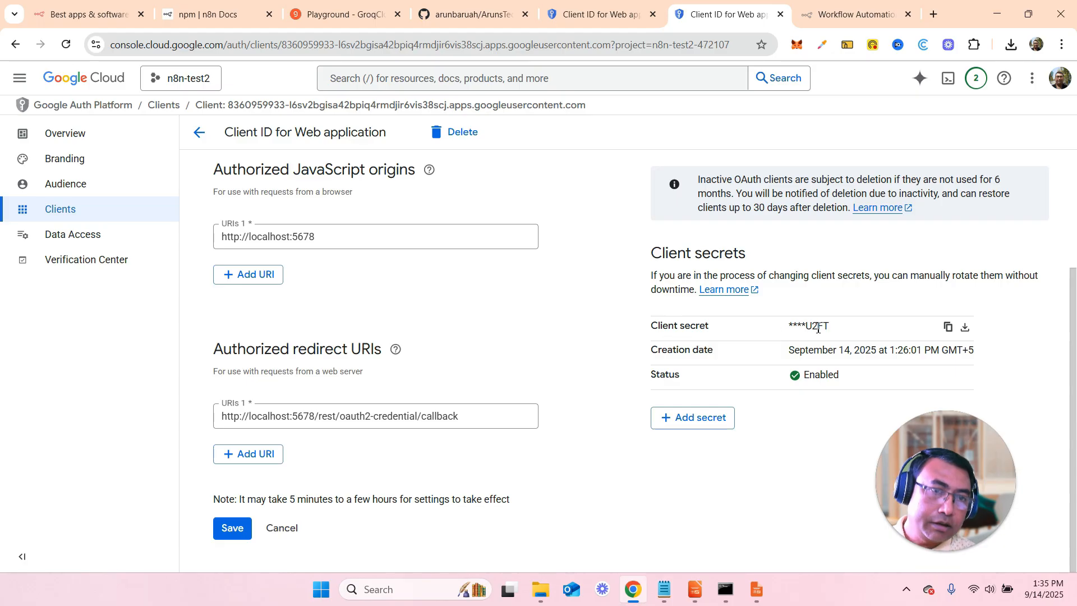
click(947, 327)
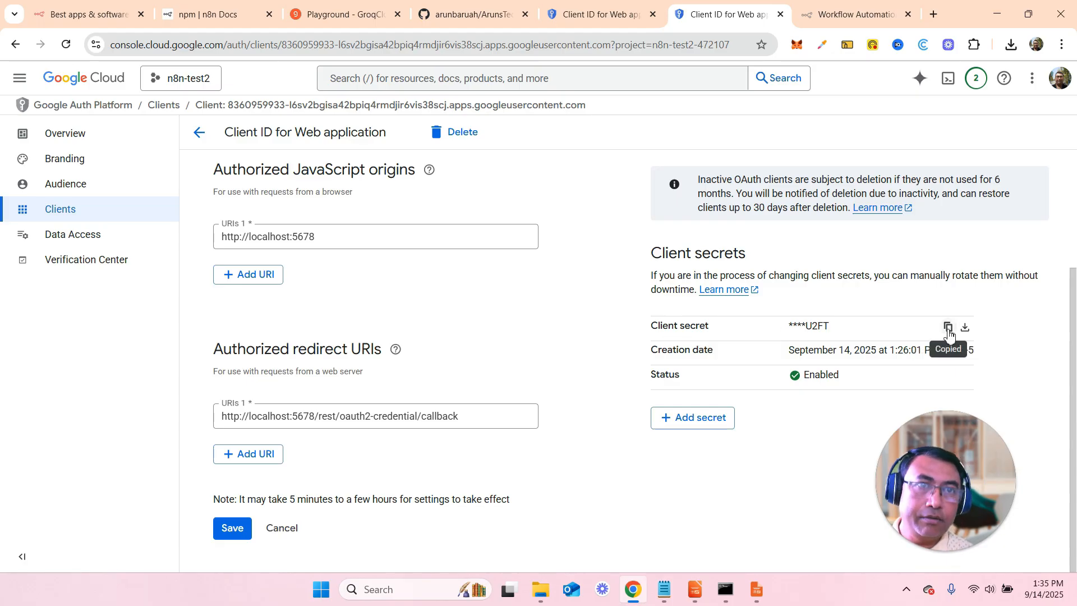
click(826, 14)
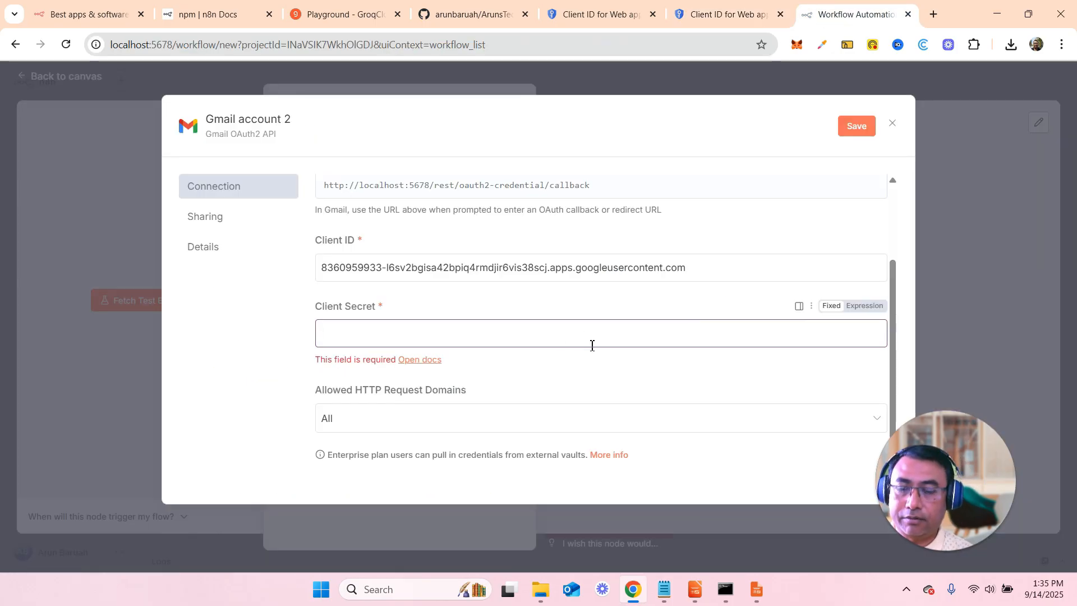
key(ctrl+v)
click(372, 408)
click(336, 440)
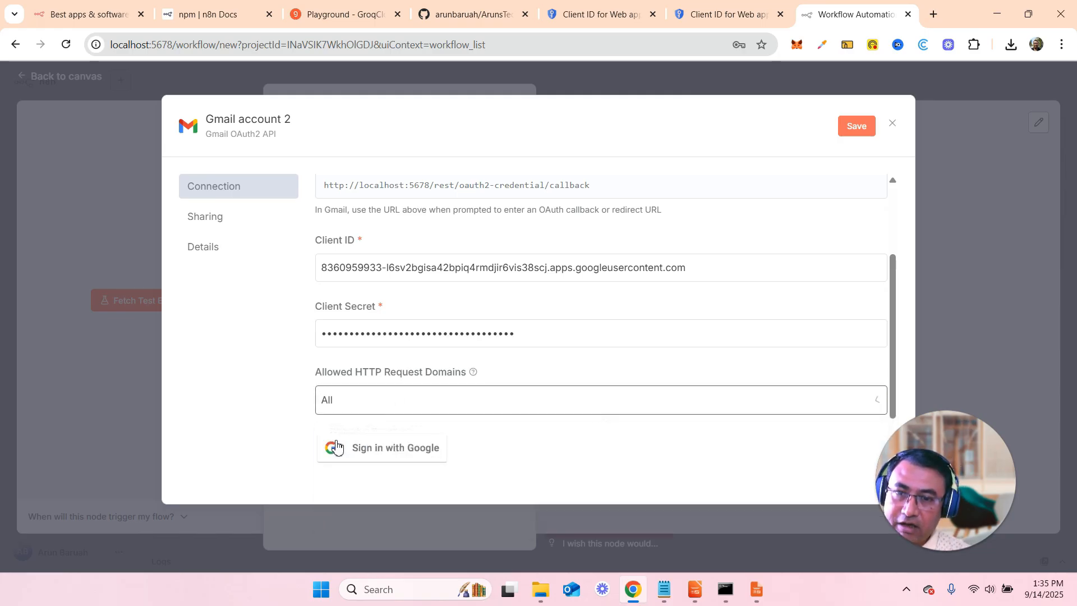
Sign in to the credential with the developer's Google account and proceed past the unverified-app warning to n8n-test2.
click(383, 454)
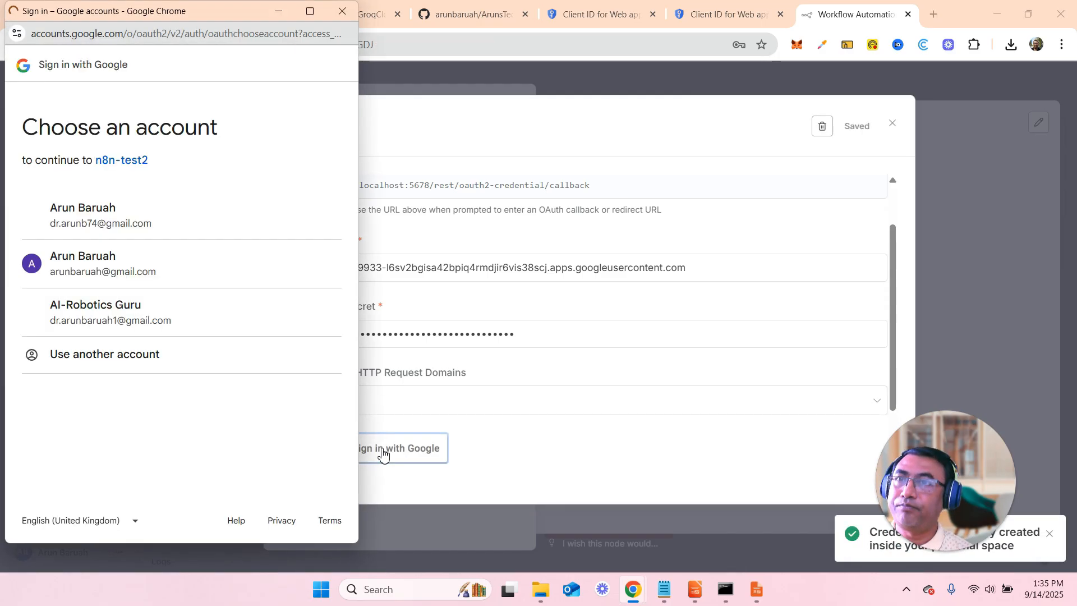
click(117, 212)
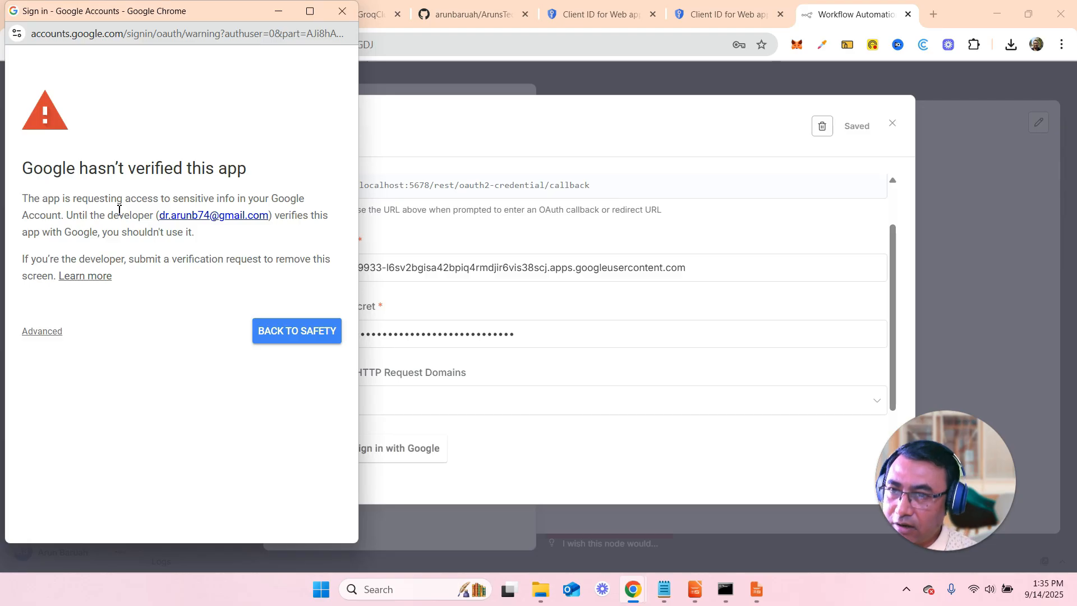
click(50, 334)
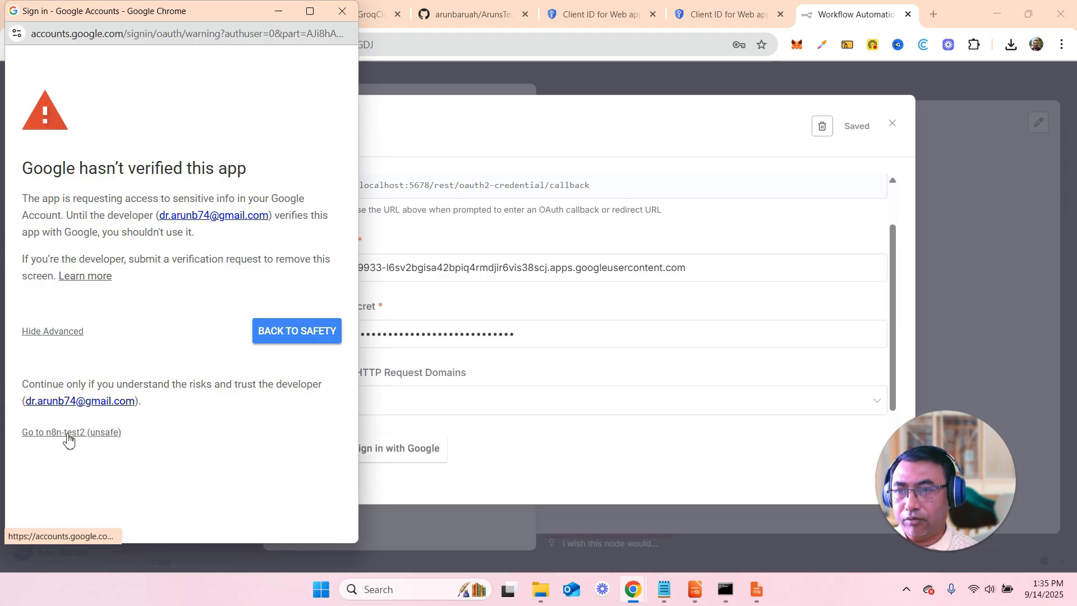
click(93, 434)
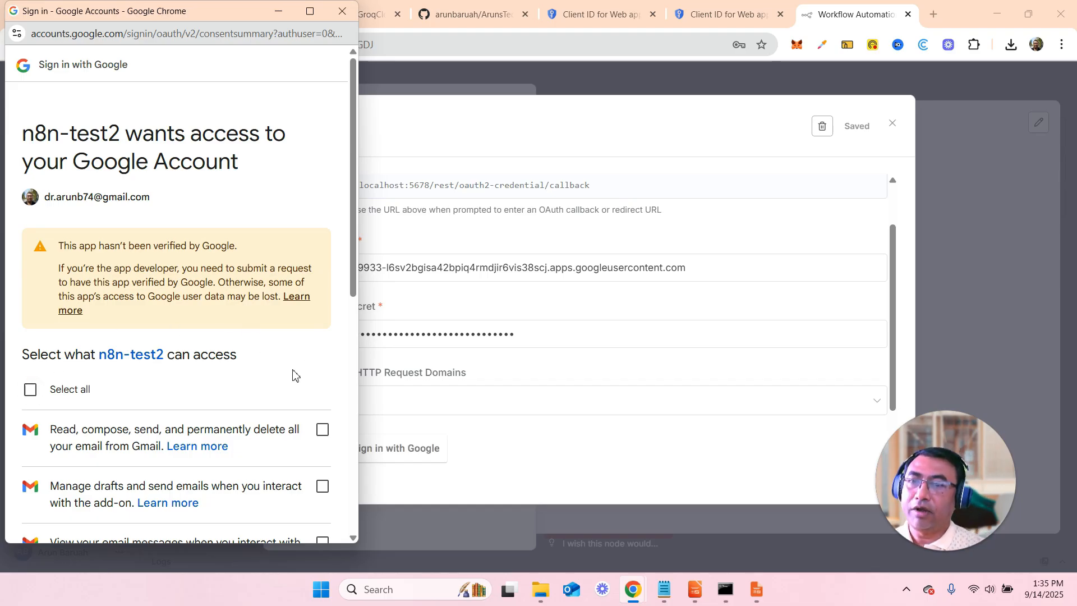
Grant n8n-test2 all the listed Gmail permissions, finish the authorization and close the Gmail account 2 credential.
scroll(293, 374, down, 2)
scroll(293, 374, down, 3)
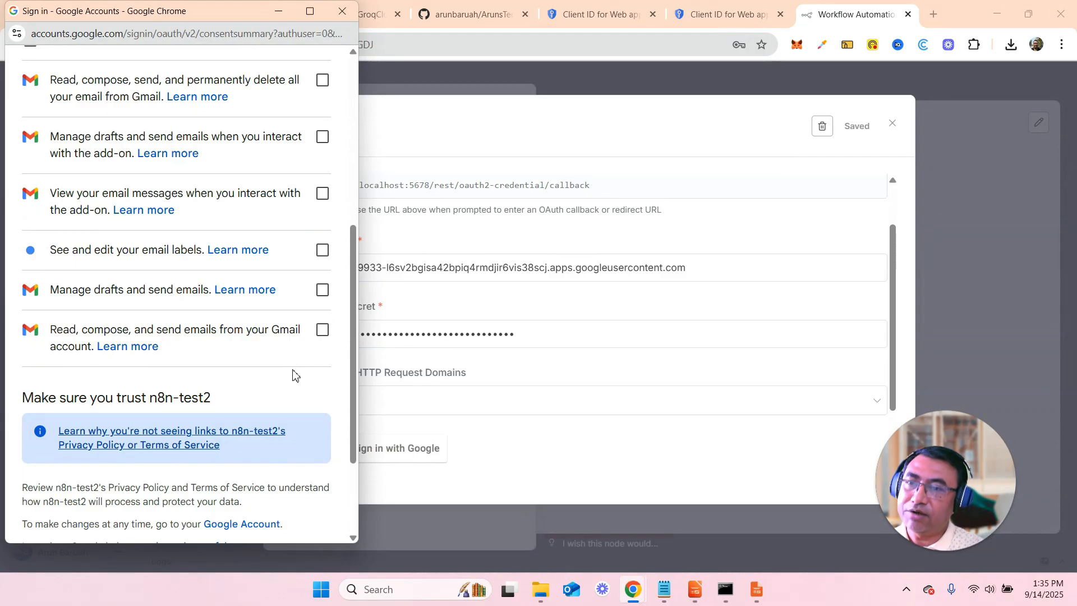
scroll(292, 374, down, 2)
scroll(293, 373, up, 7)
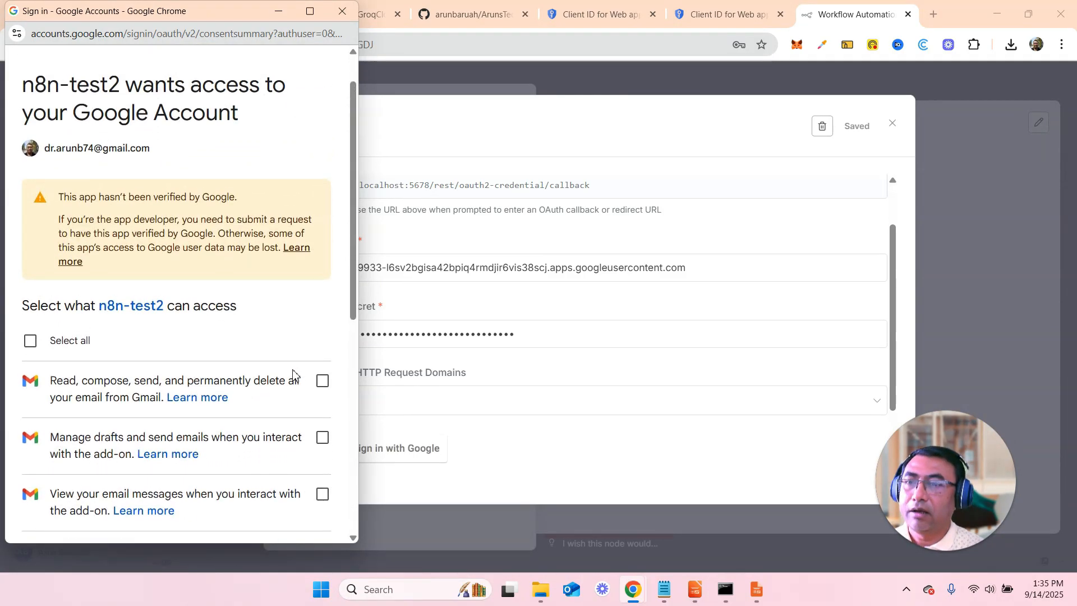
click(30, 346)
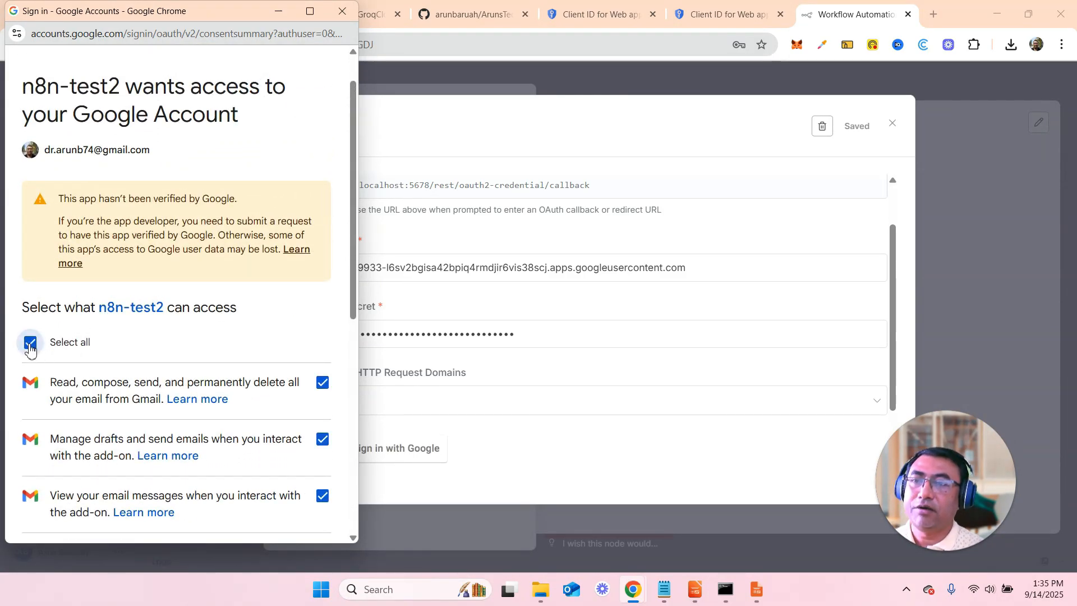
scroll(265, 321, down, 7)
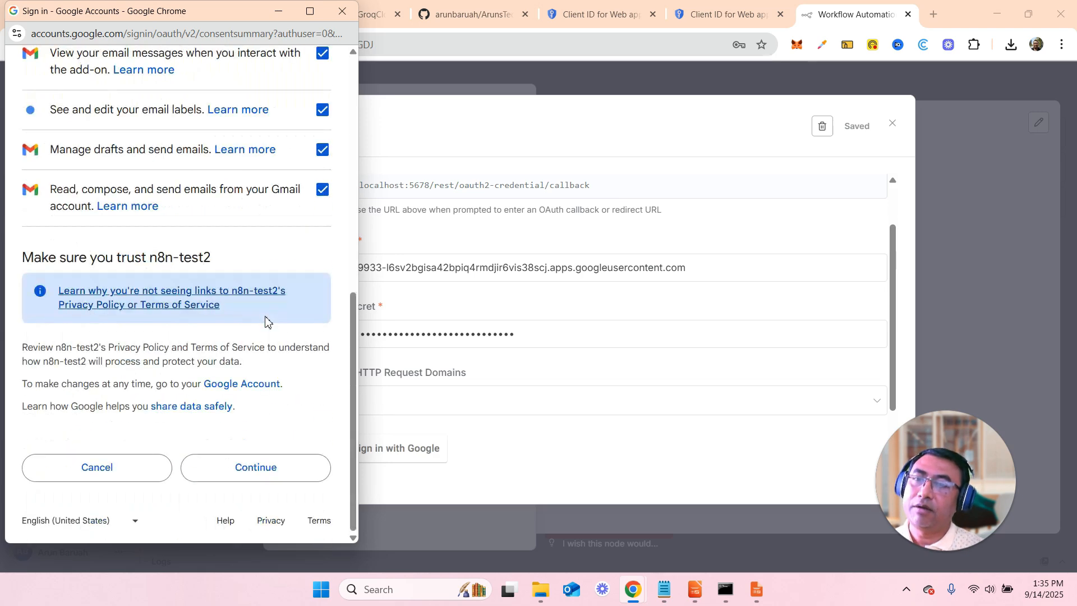
click(257, 469)
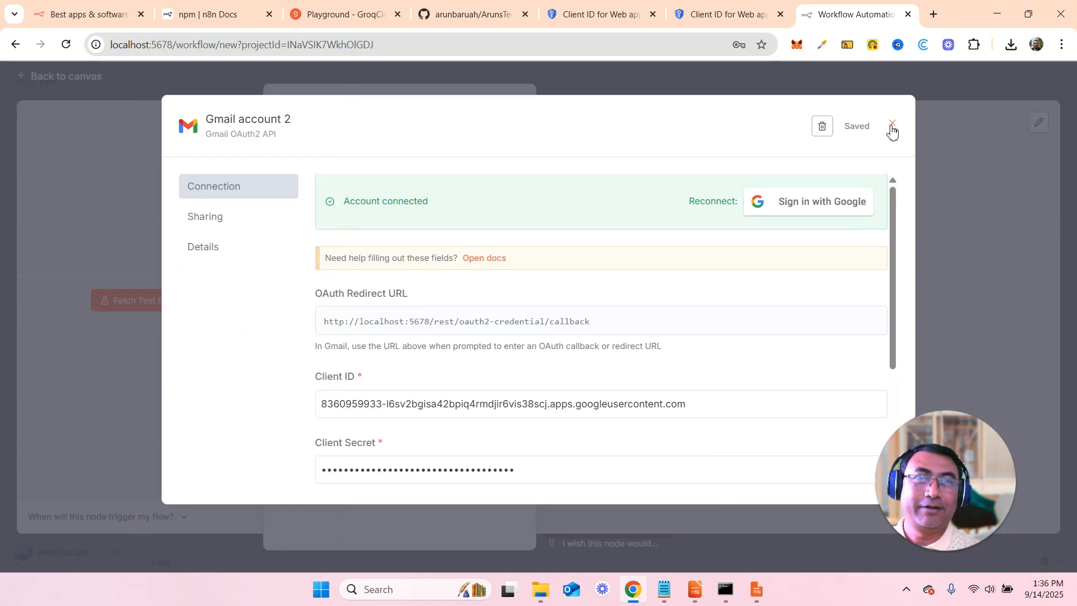
click(893, 126)
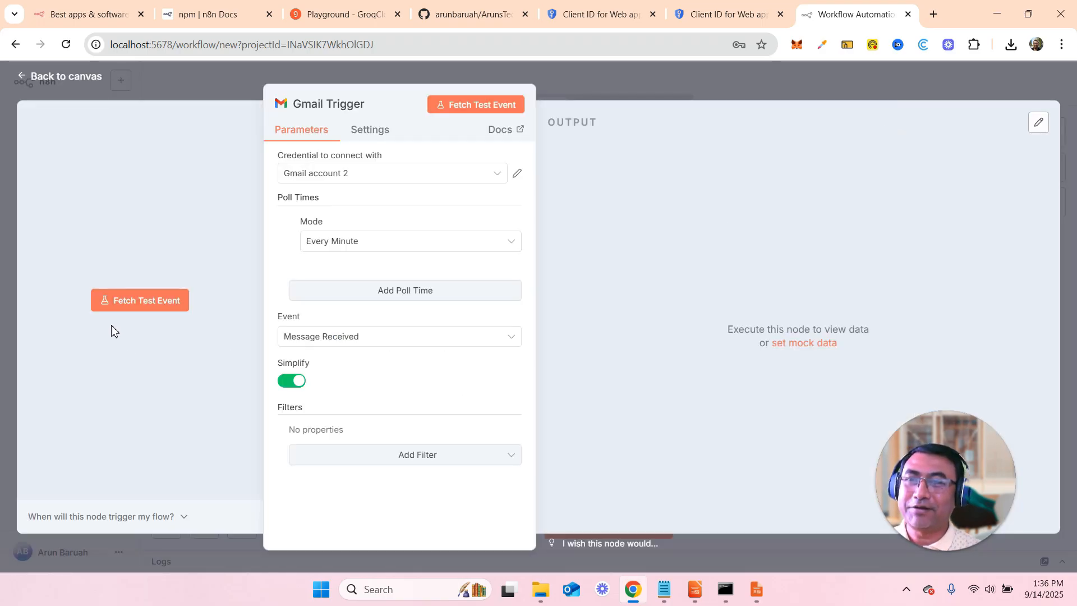
Fetch a test event with the Gmail Trigger and check the received message's snippet in the output table.
click(471, 111)
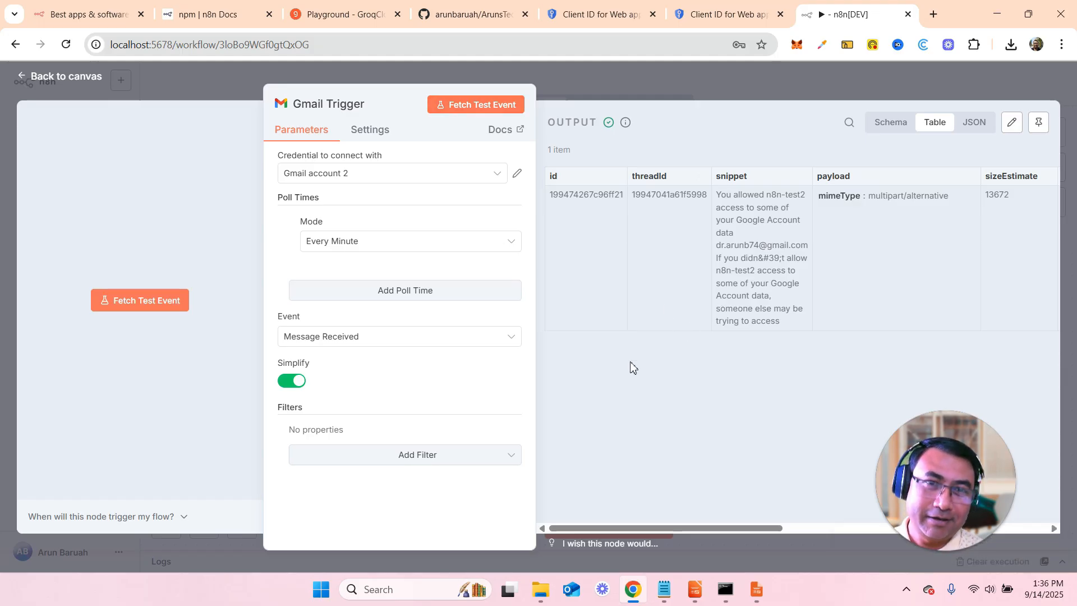
drag(583, 192, 788, 334)
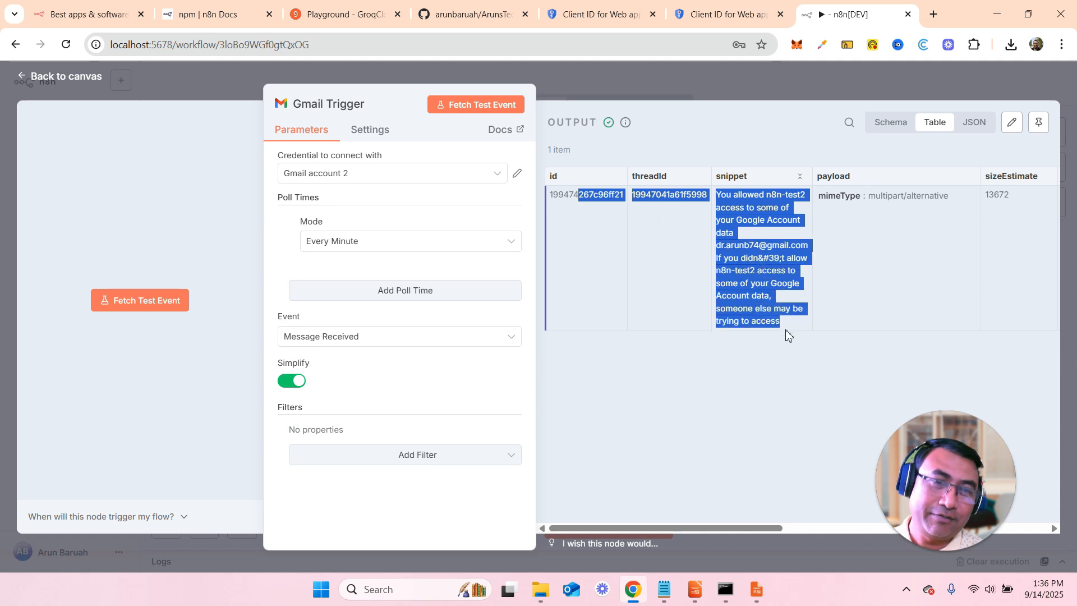
click(776, 384)
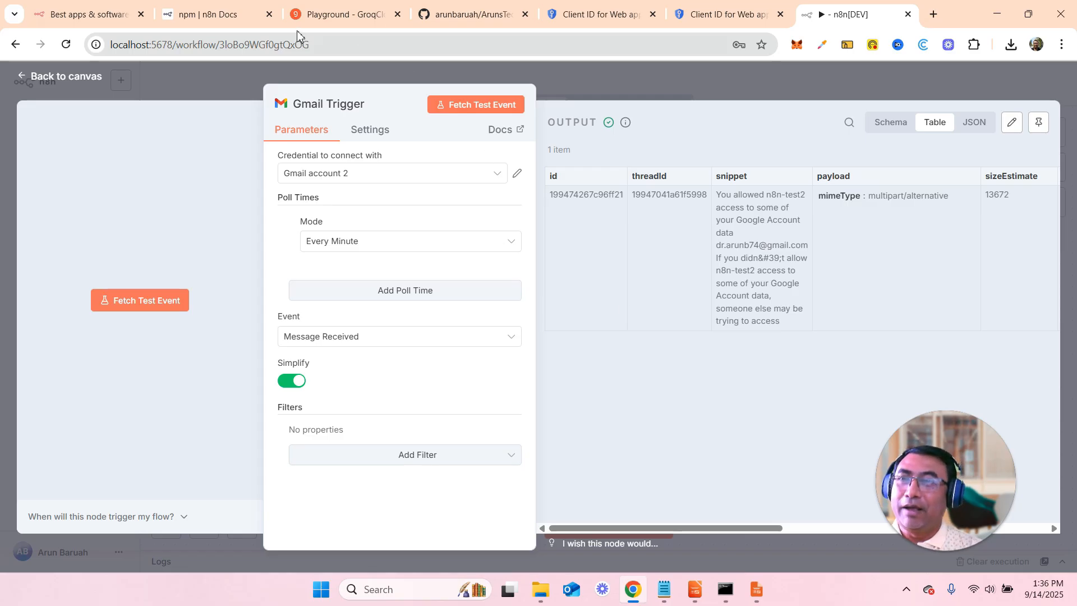
Move the Gmail Trigger node to the upper-left area of the workflow canvas and exit the lesson's slide show.
click(82, 79)
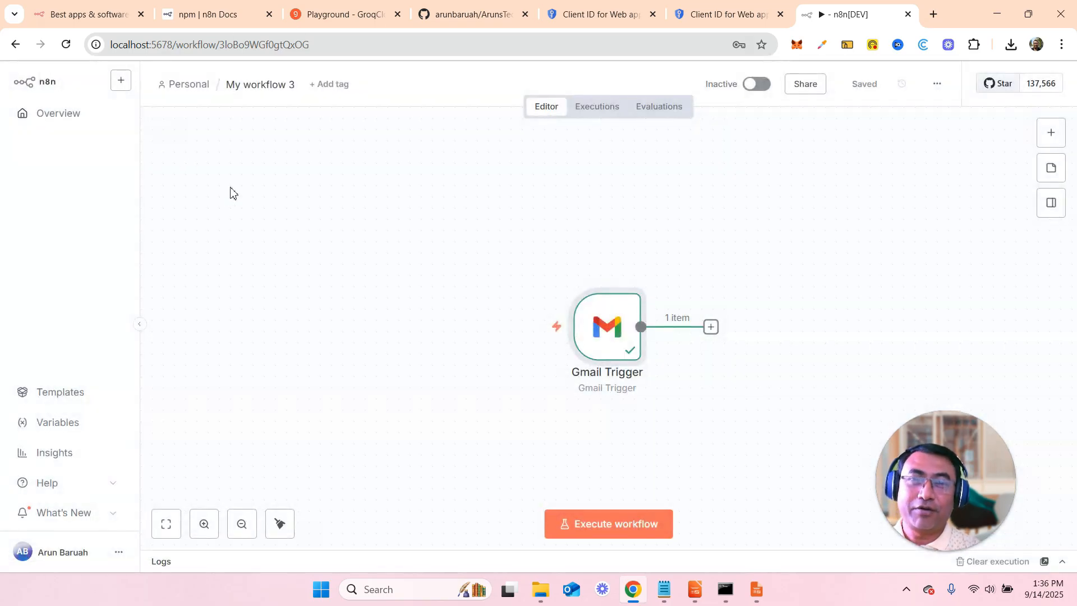
drag(607, 341, 361, 228)
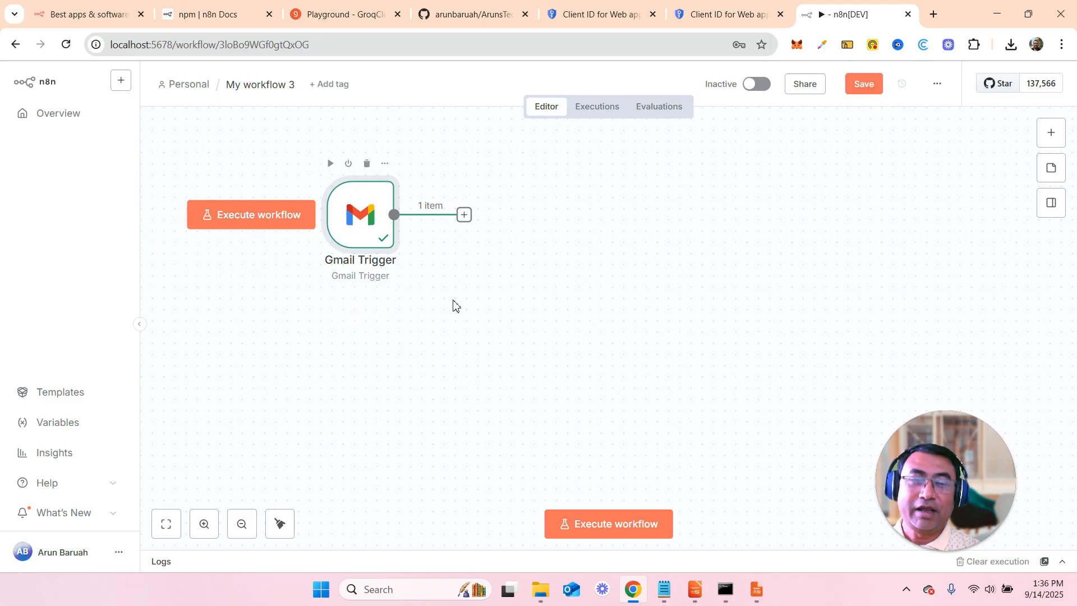
click(757, 589)
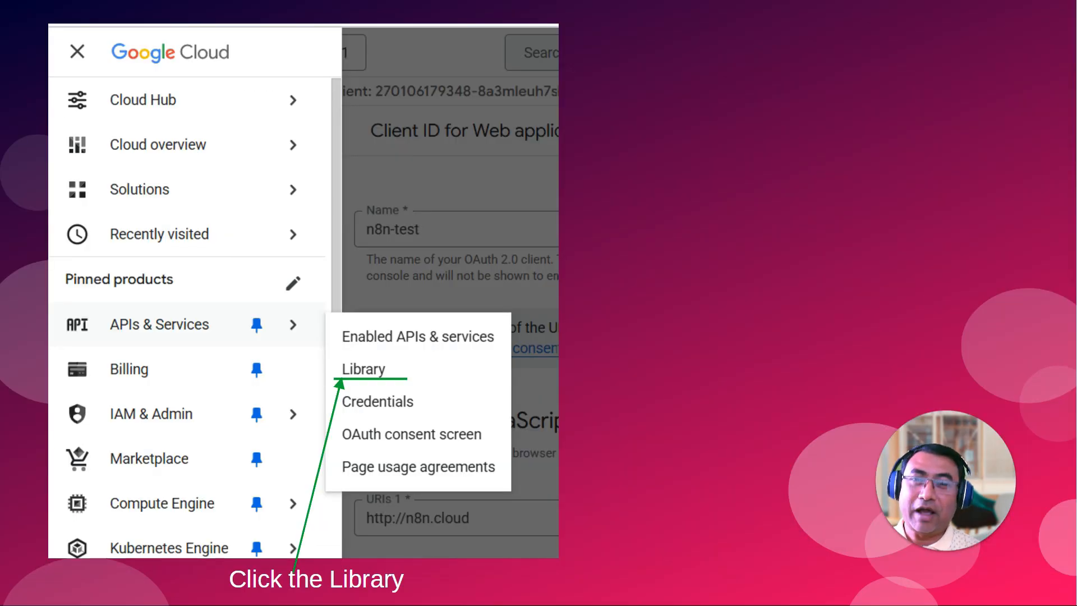
key(Escape)
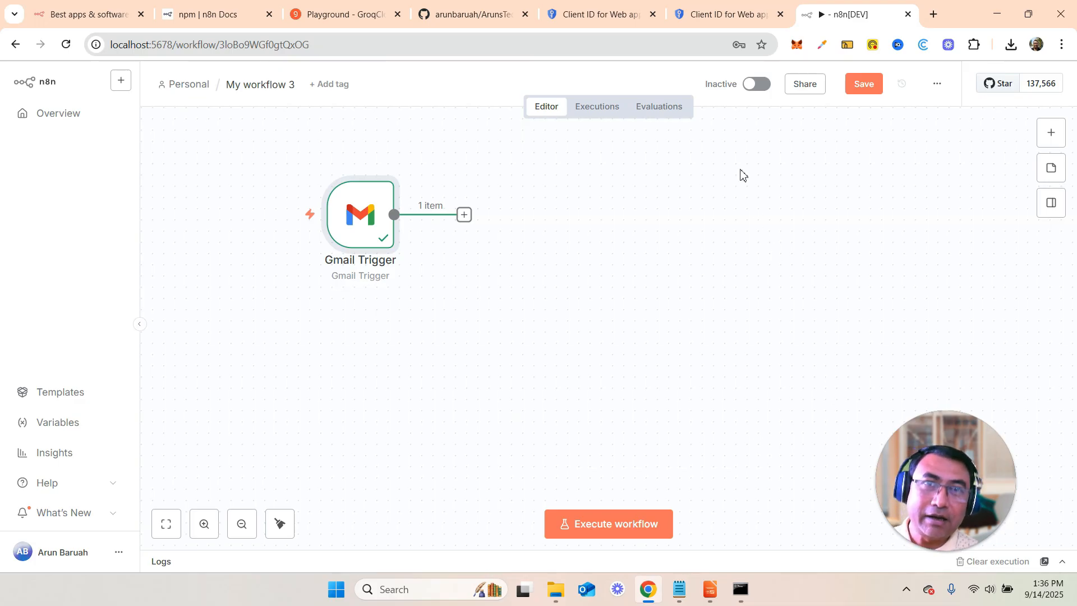
Download n8n_lesson-3-english-part-1.pdf from the n8n tutorials GitHub repository and open the downloaded file.
click(464, 17)
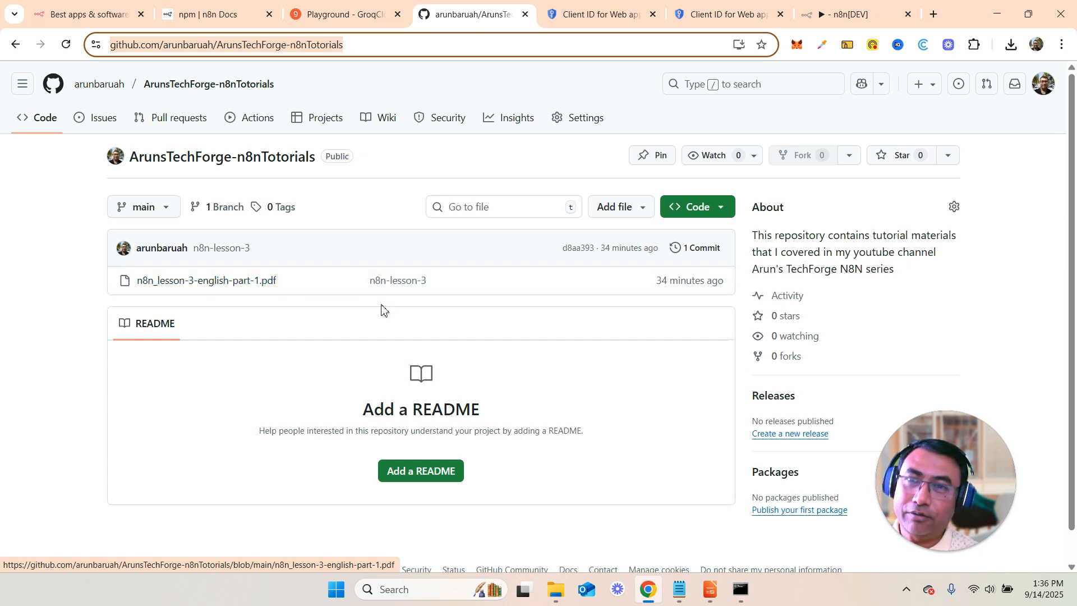
click(259, 286)
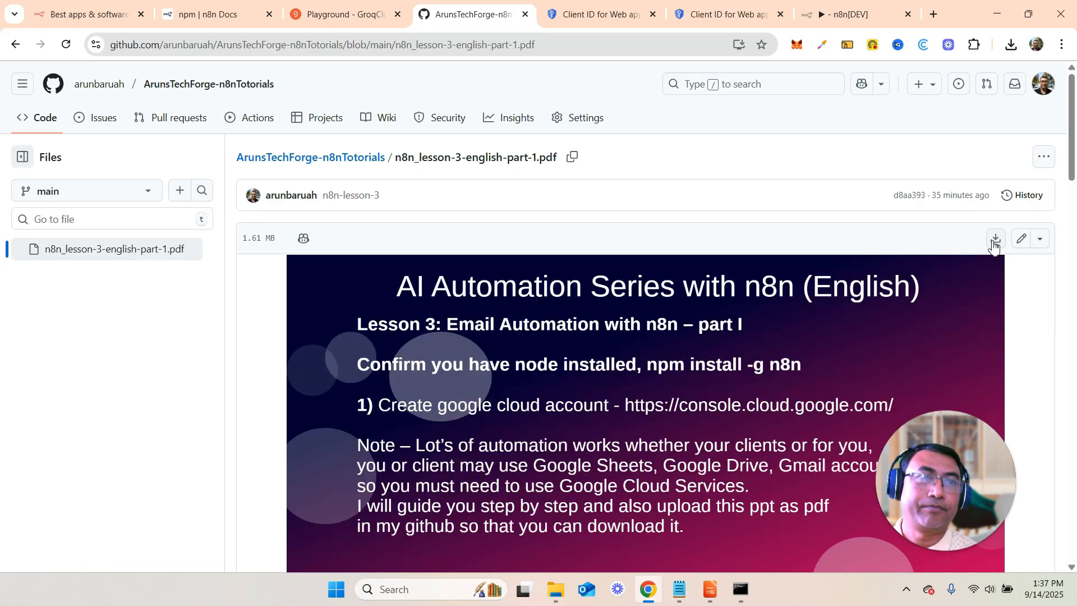
click(994, 243)
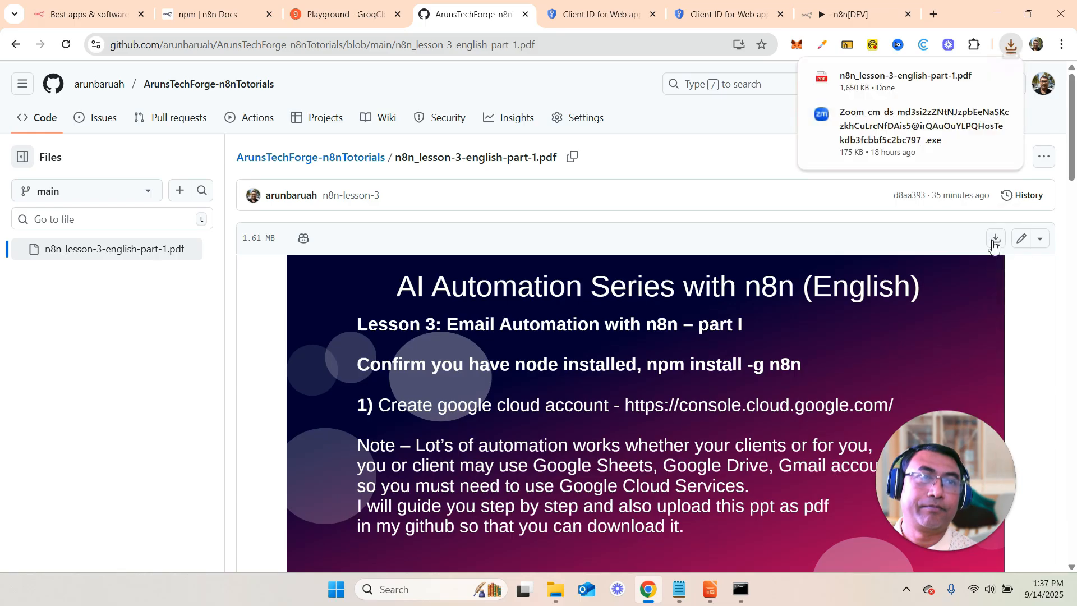
click(887, 83)
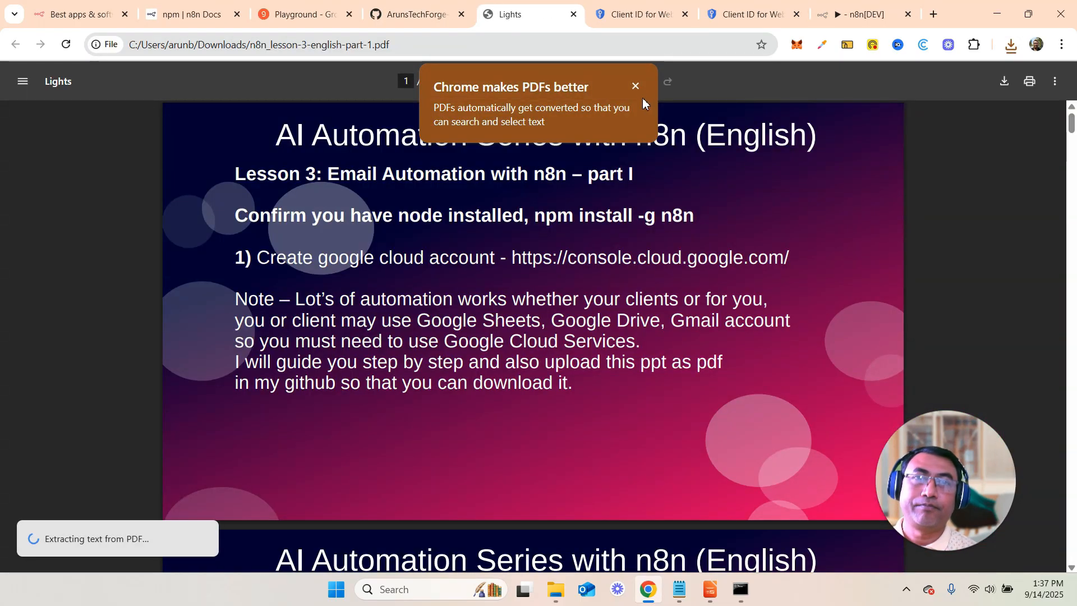
Dismiss the PDF notice and review the lesson pages on creating the Google Cloud project, OAuth branding, client URIs and app publishing.
click(636, 86)
scroll(671, 343, down, 12)
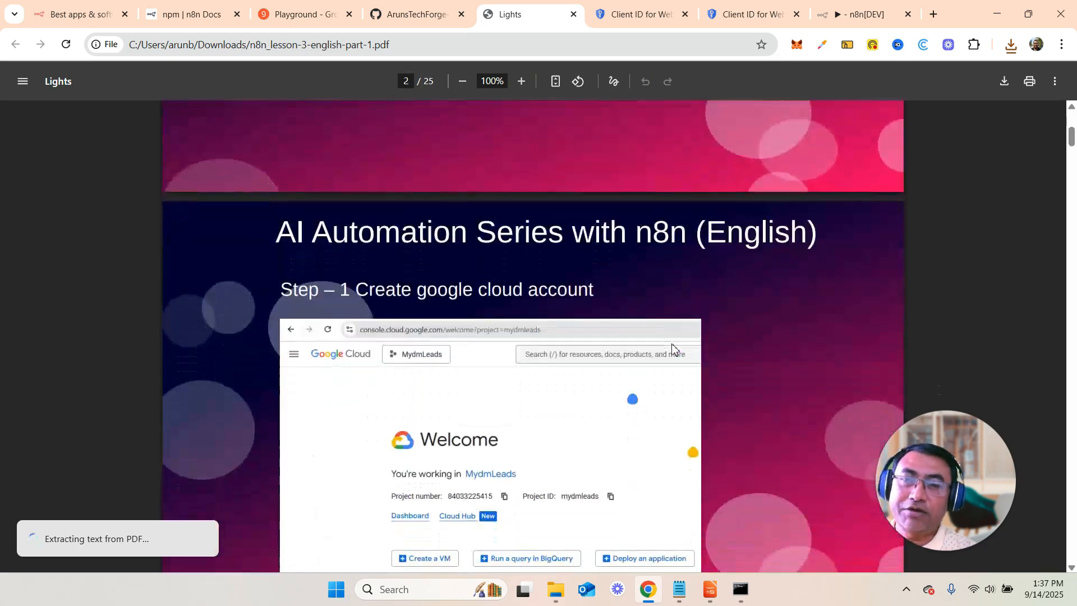
scroll(672, 343, down, 10)
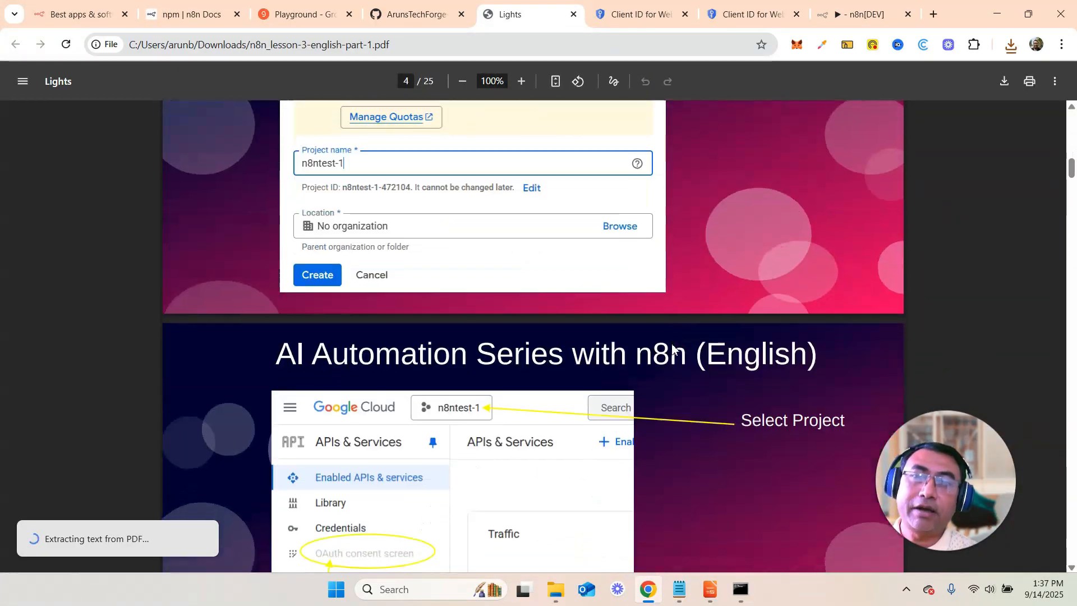
scroll(672, 343, down, 15)
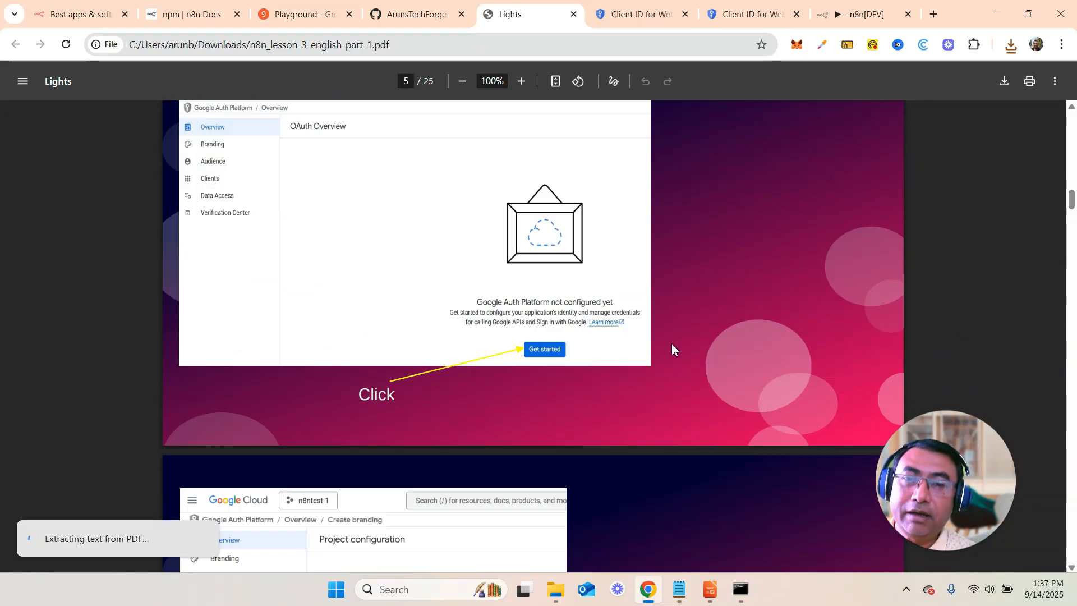
scroll(672, 343, down, 5)
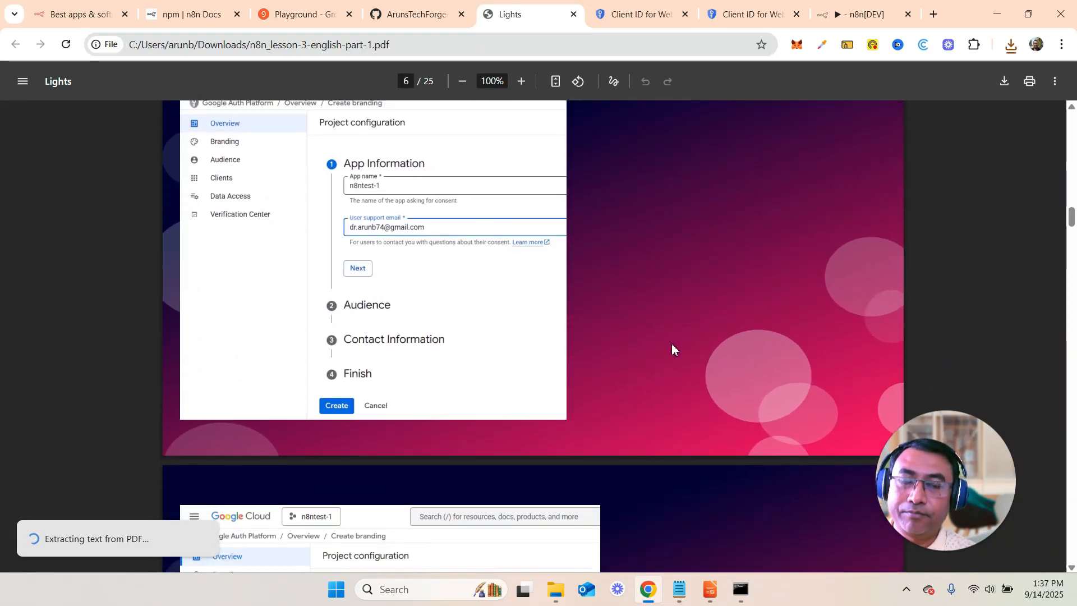
scroll(671, 343, down, 10)
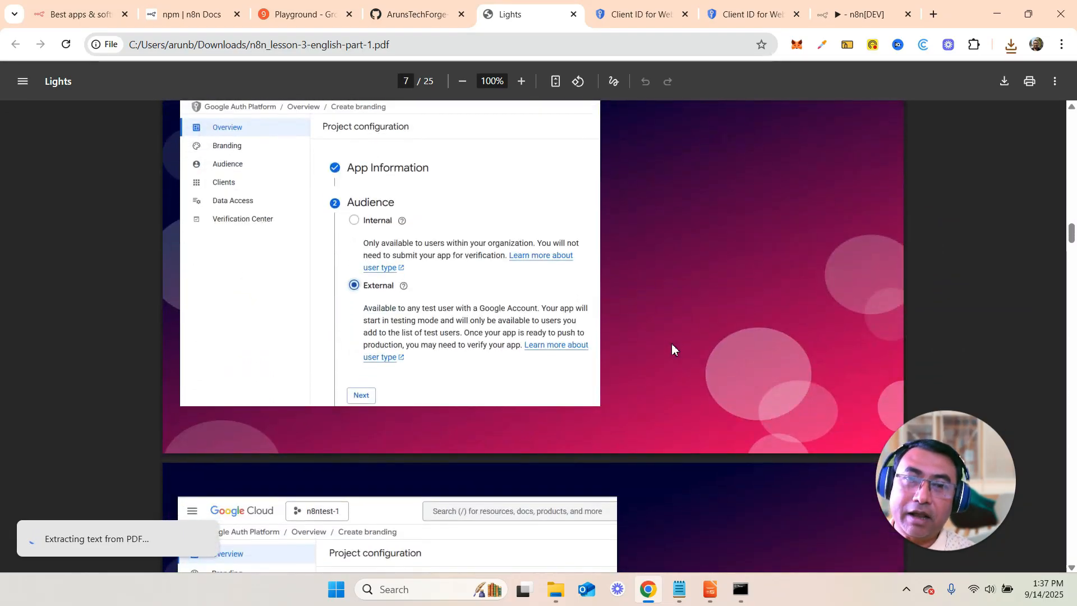
scroll(672, 343, down, 15)
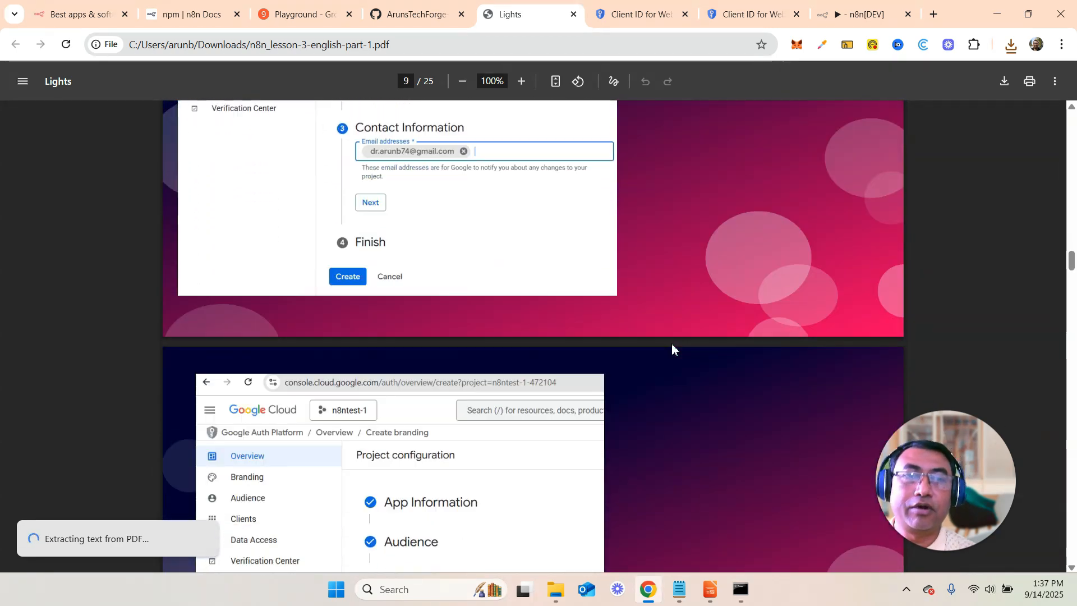
scroll(671, 345, down, 15)
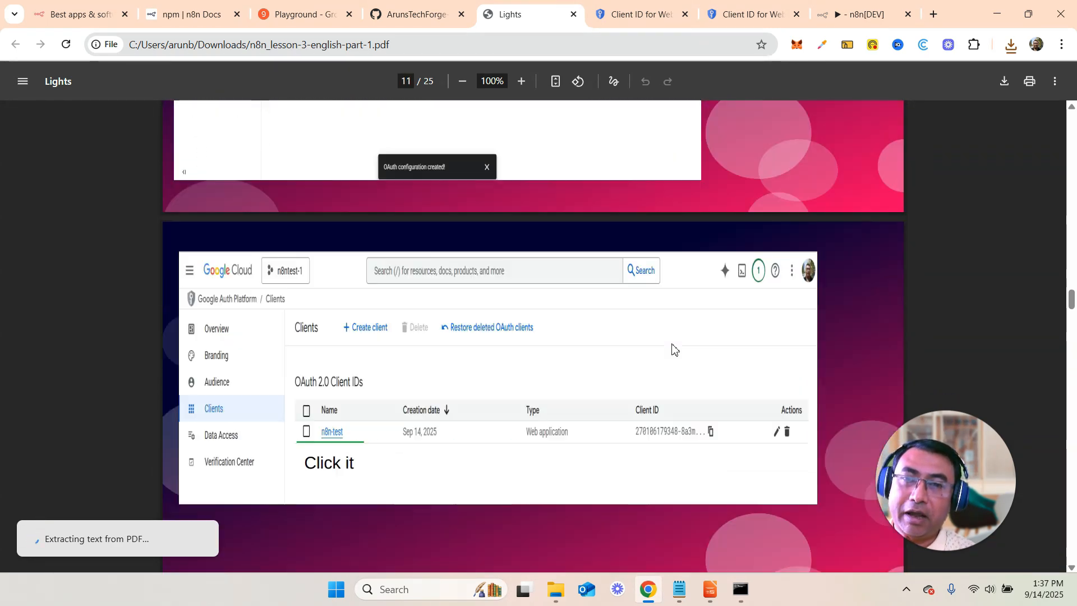
scroll(674, 349, down, 5)
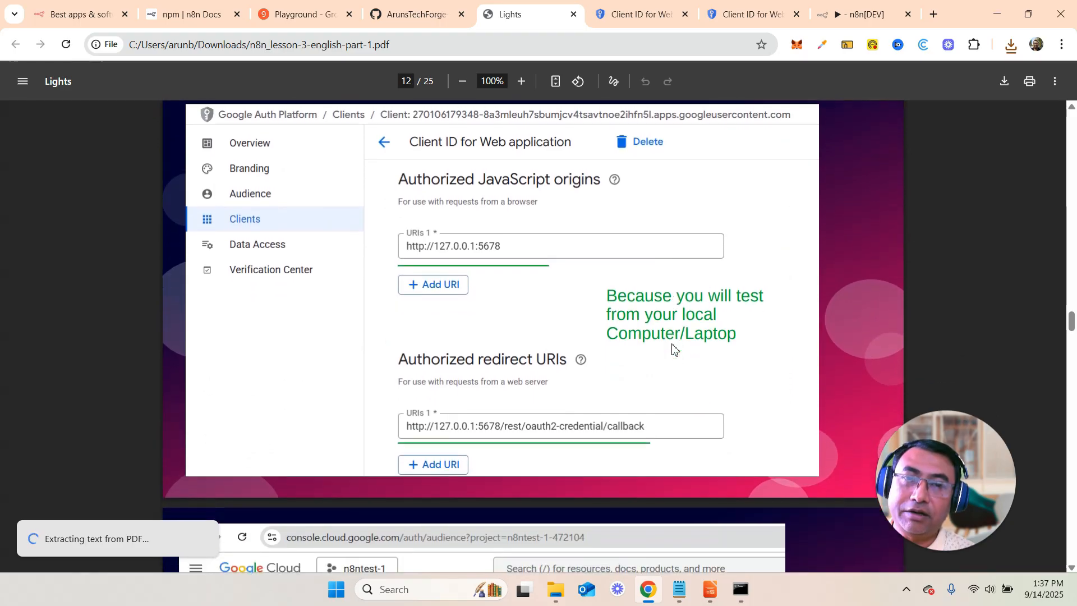
scroll(673, 349, down, 6)
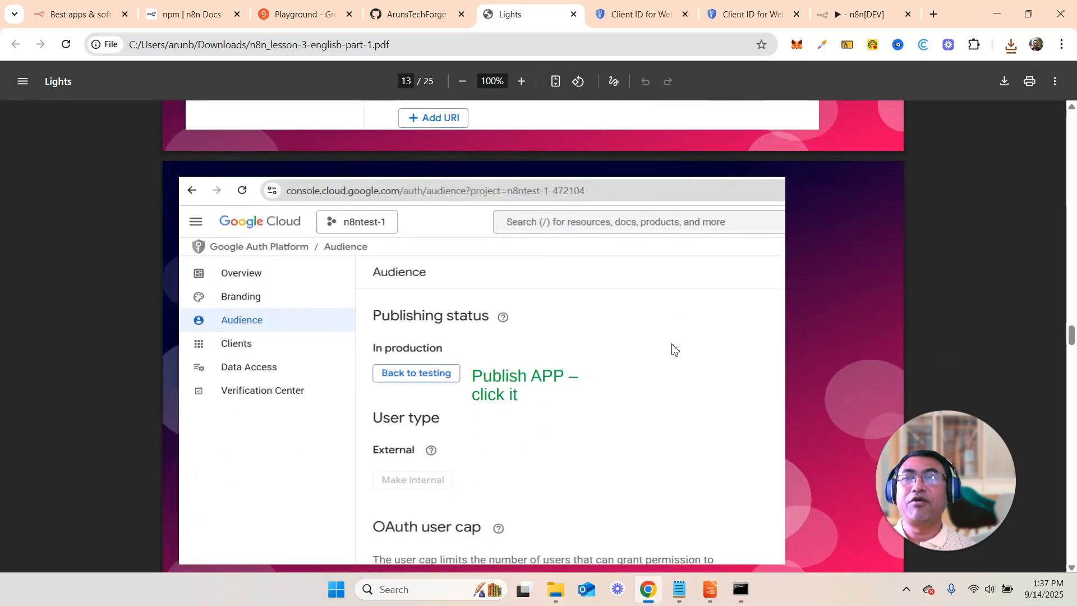
Review the lesson pages on billing account setup, UPI payment, the API library and the Gmail Trigger credential.
scroll(742, 432, down, 12)
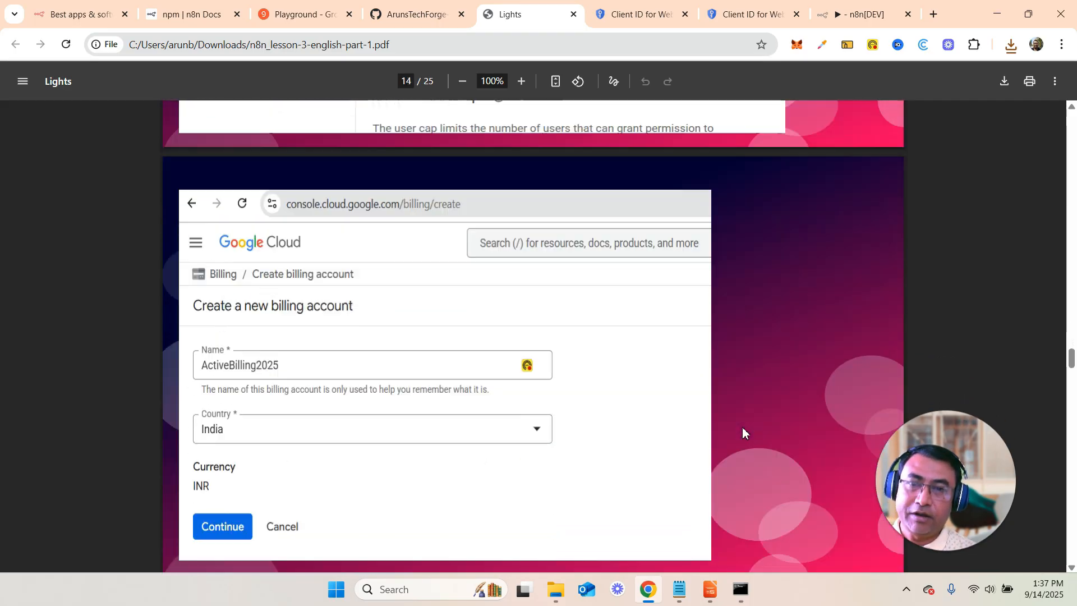
scroll(742, 433, down, 5)
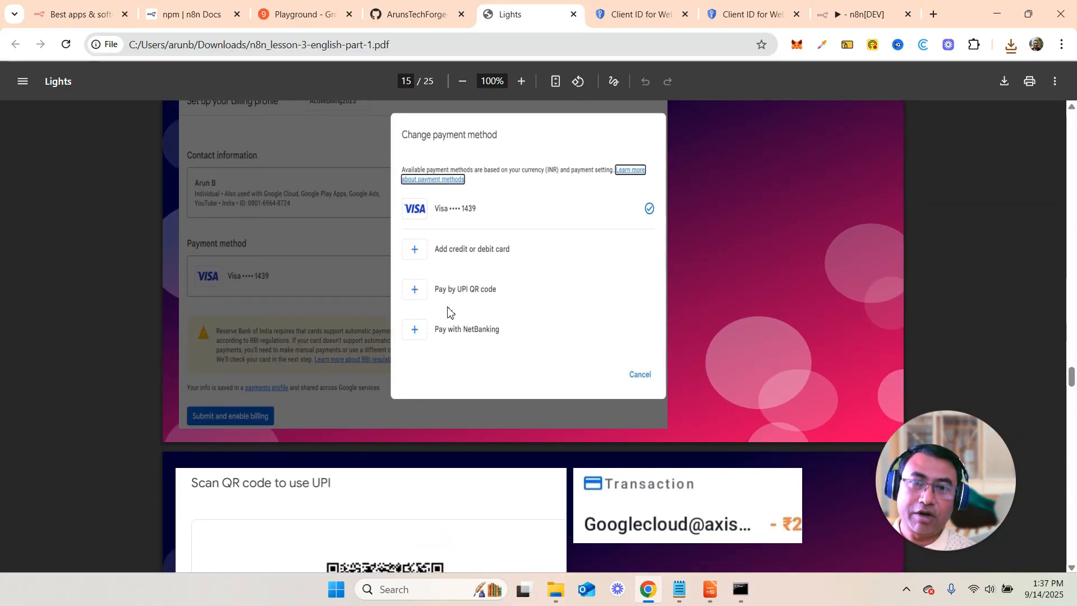
scroll(697, 394, down, 2)
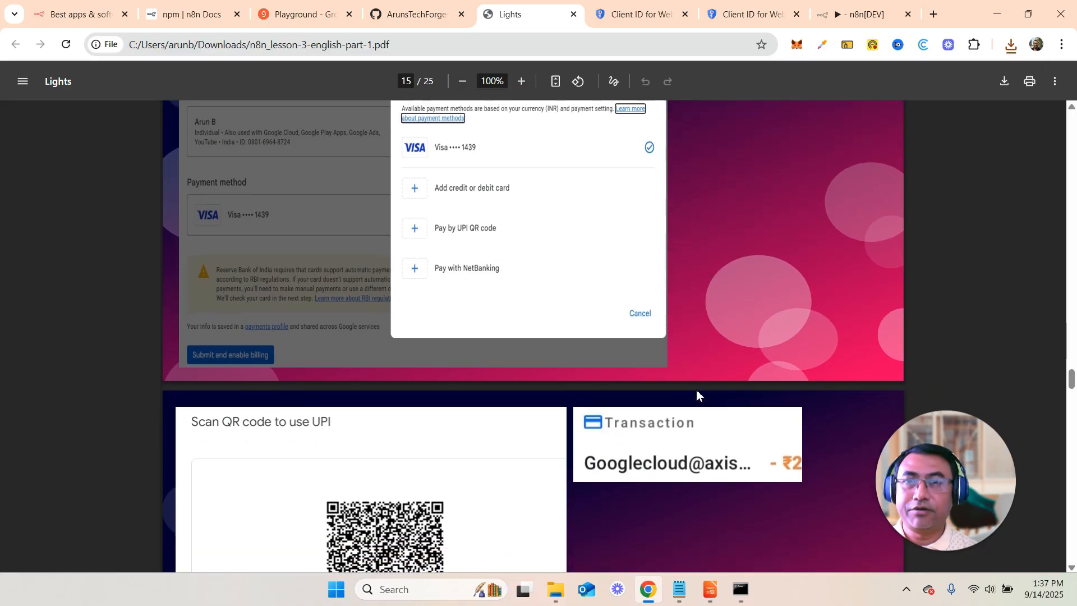
scroll(697, 391, down, 2)
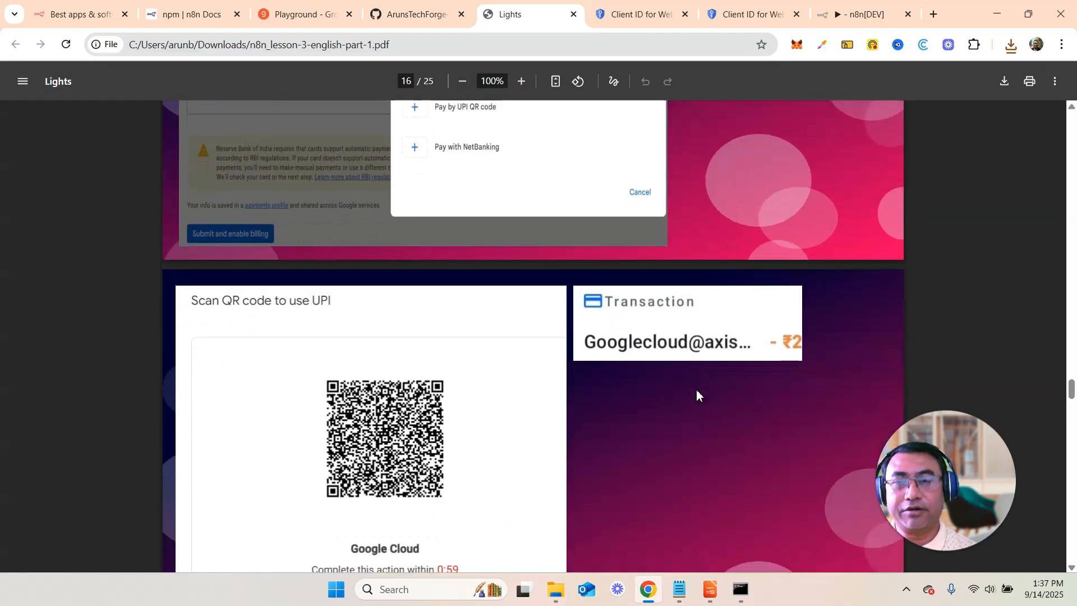
scroll(696, 391, down, 10)
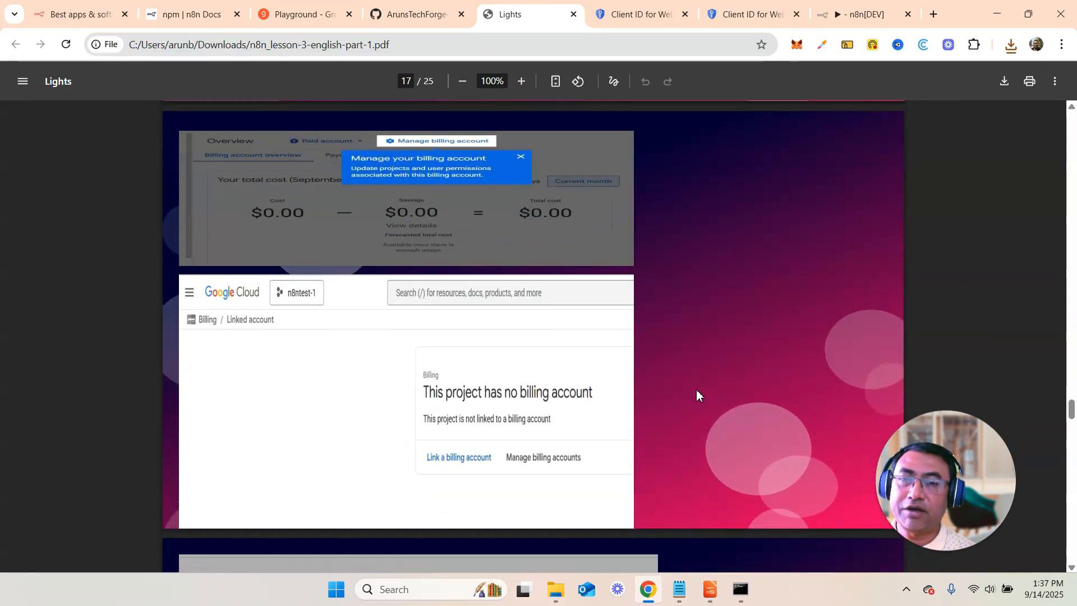
scroll(696, 391, down, 15)
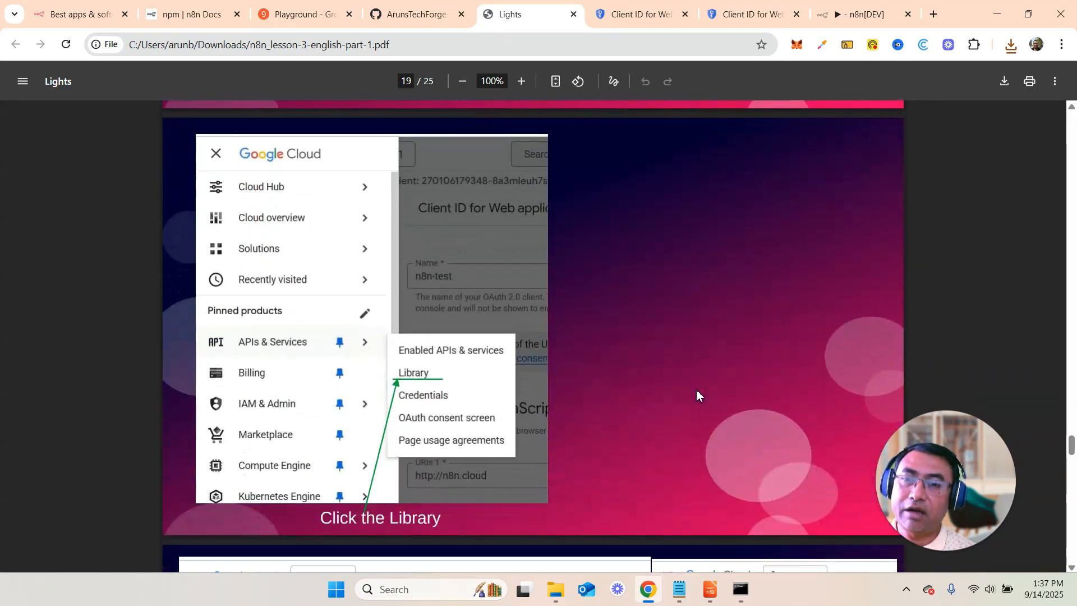
scroll(696, 390, down, 20)
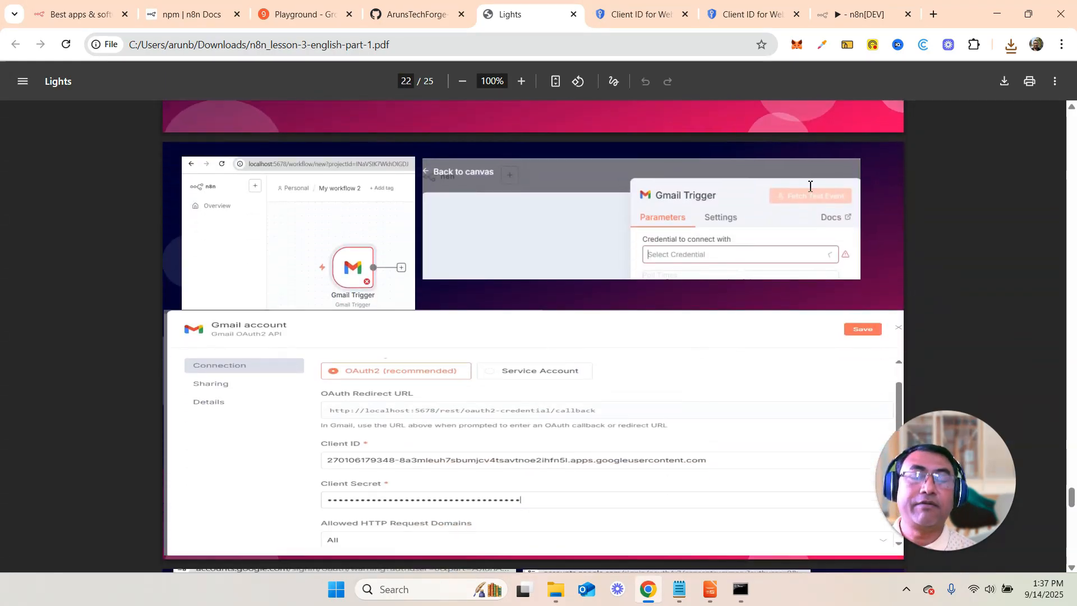
Switch to the n8n_lesson-3-english.odp presentation in LibreOffice Impress and open slide 24 about Email Automation part II.
click(709, 598)
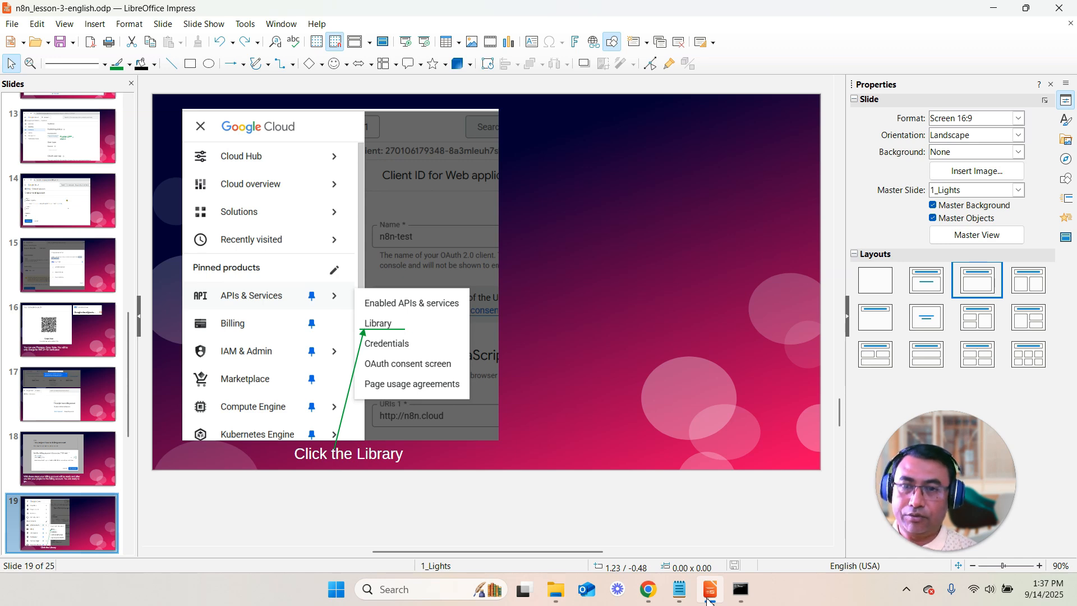
scroll(108, 486, down, 6)
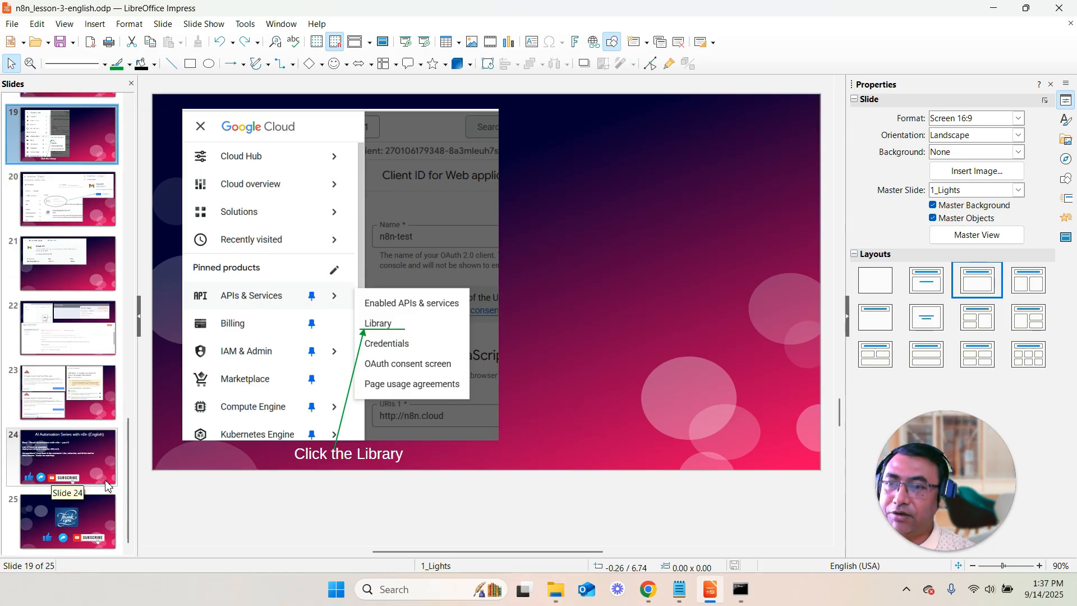
click(89, 475)
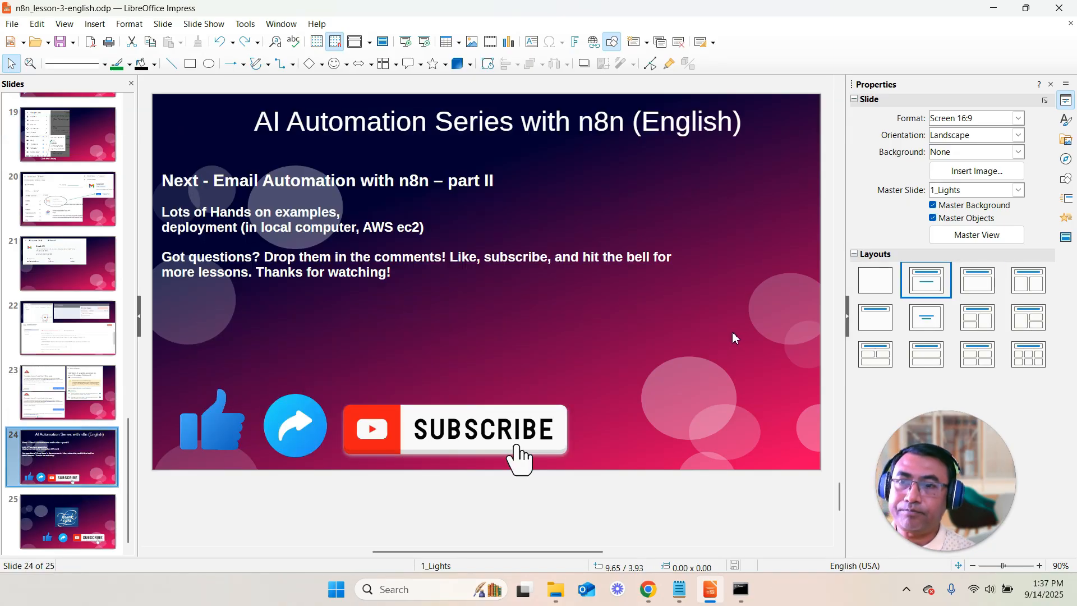